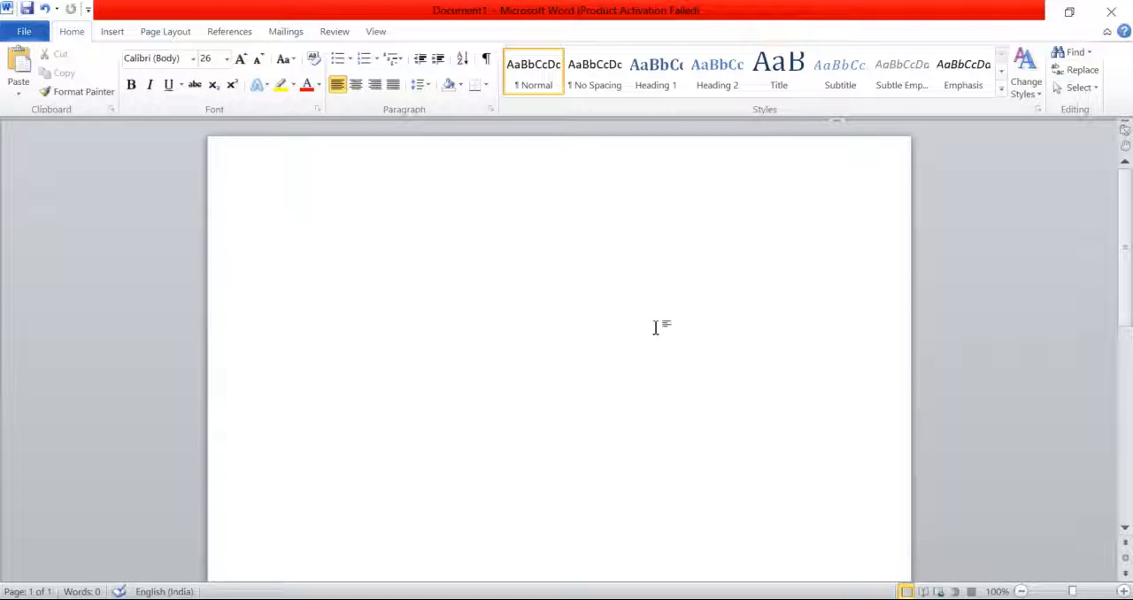
Step: Write the sentence "I have a laptop." at the start of the blank document
{"action": "type", "text": "i"}
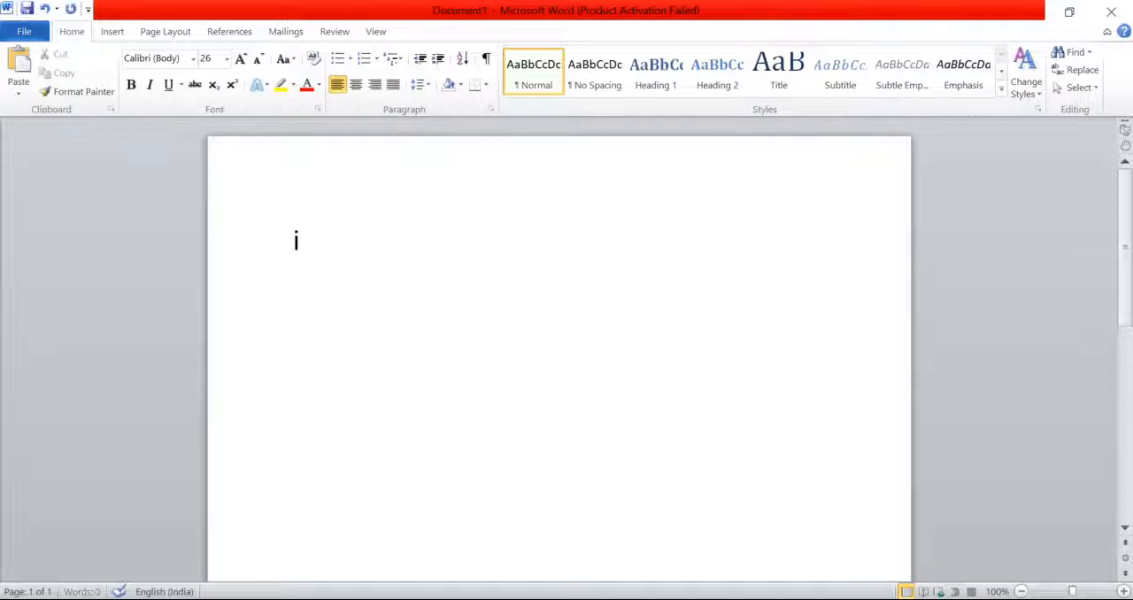
{"action": "key", "text": "BackSpace"}
{"action": "type", "text": "I have "}
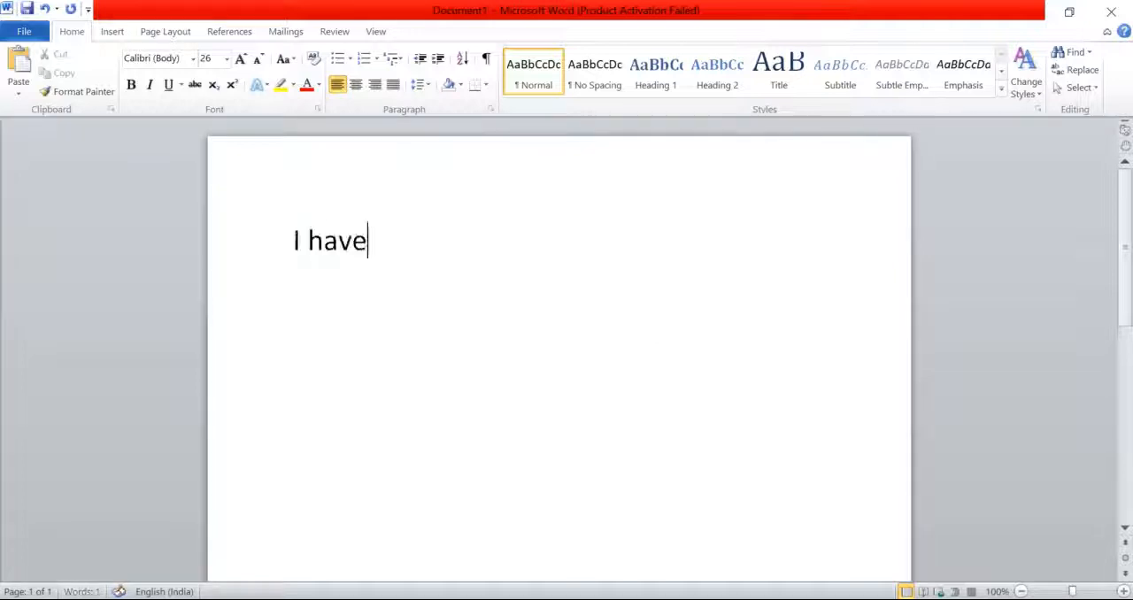
{"action": "type", "text": "a la"}
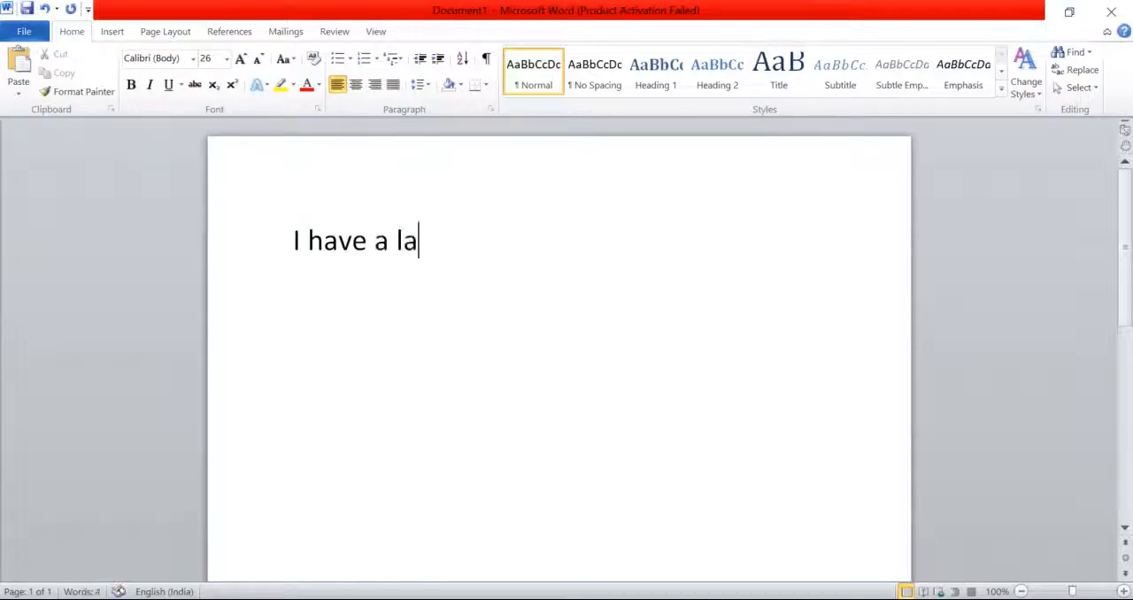
{"action": "type", "text": "ptop."}
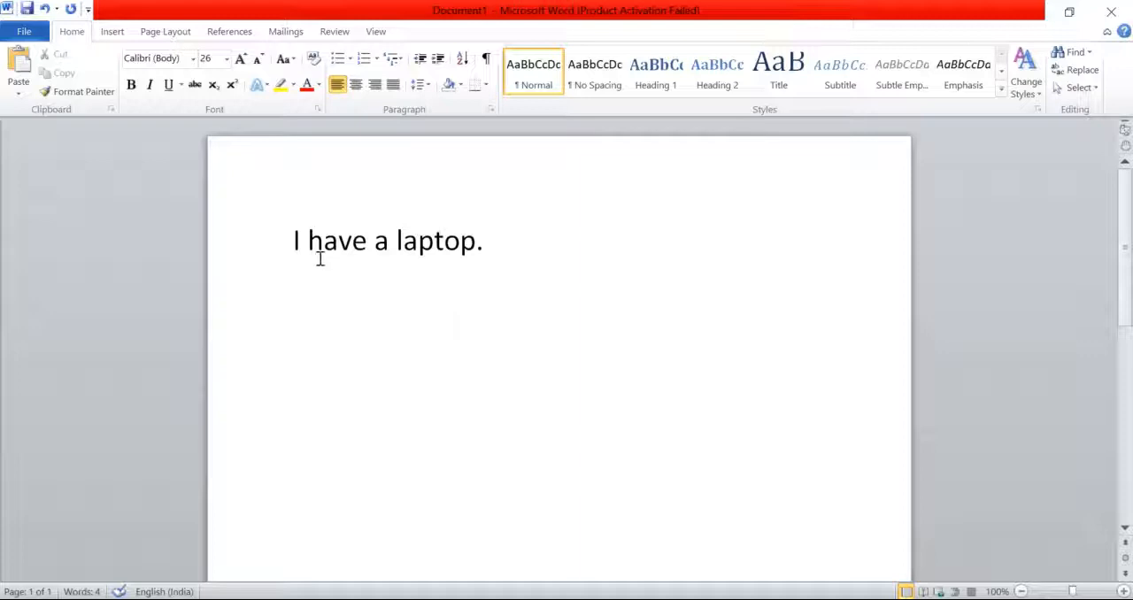
{"action": "left_click_drag", "start_coordinate": [323, 241], "coordinate": [368, 245]}
{"action": "left_click", "coordinate": [400, 246]}
{"action": "key", "text": "End"}
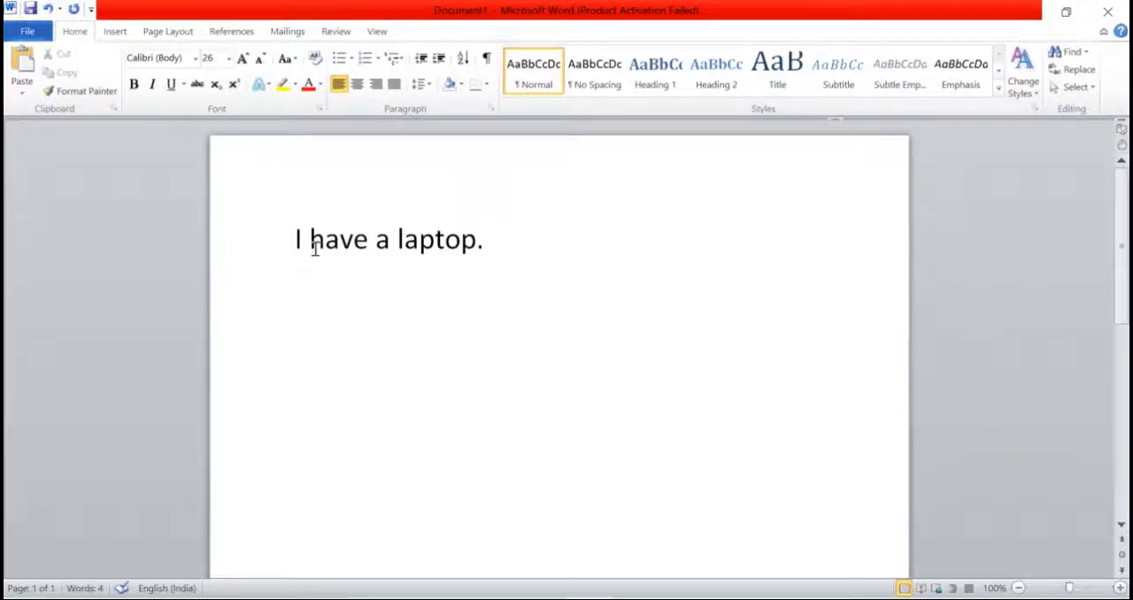
{"action": "left_click", "coordinate": [197, 62]}
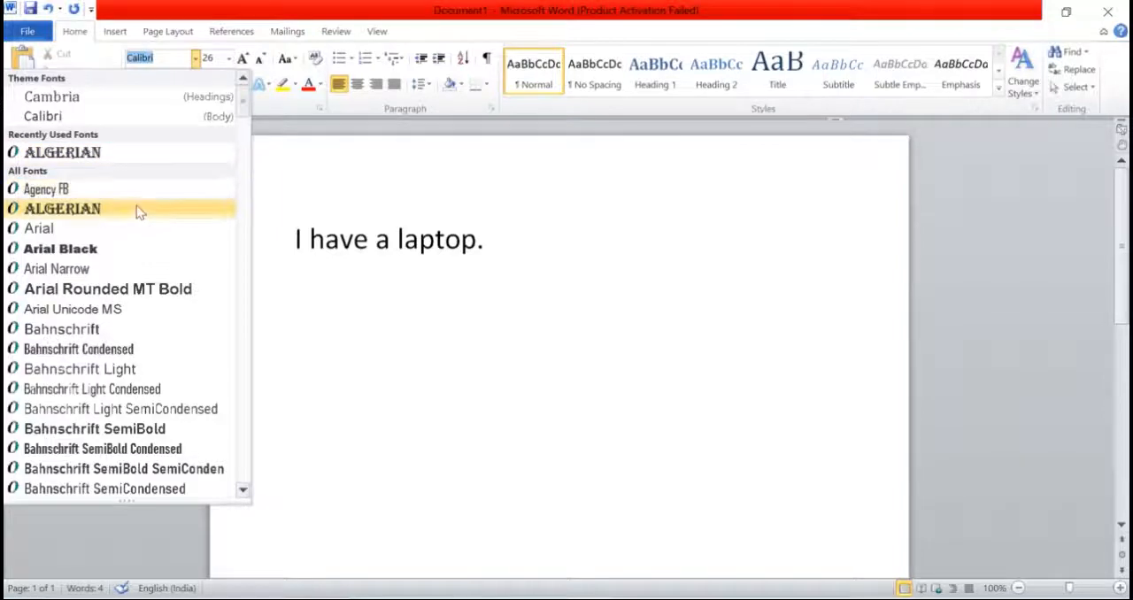
{"action": "left_click", "coordinate": [307, 276]}
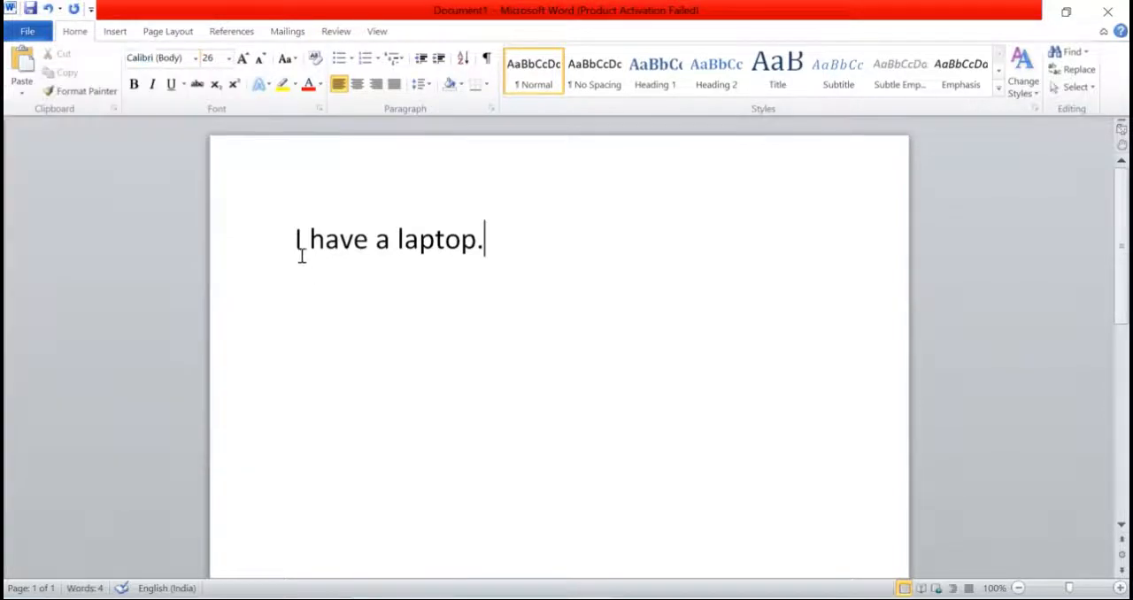
{"action": "left_click", "coordinate": [297, 245]}
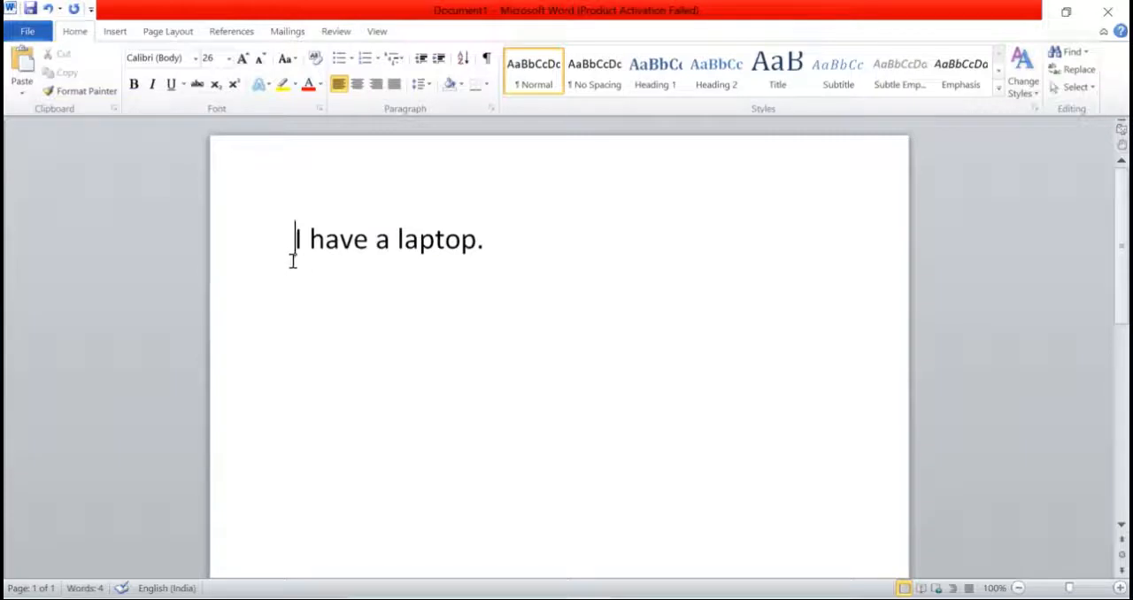
{"action": "left_click_drag", "start_coordinate": [295, 239], "coordinate": [496, 245]}
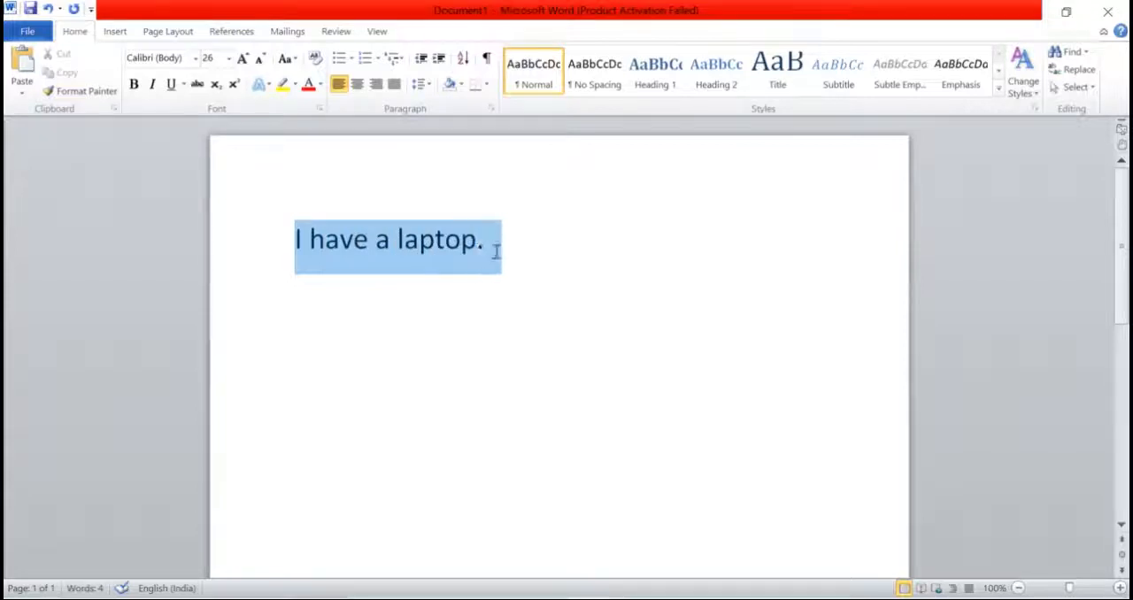
{"action": "left_click", "coordinate": [383, 274]}
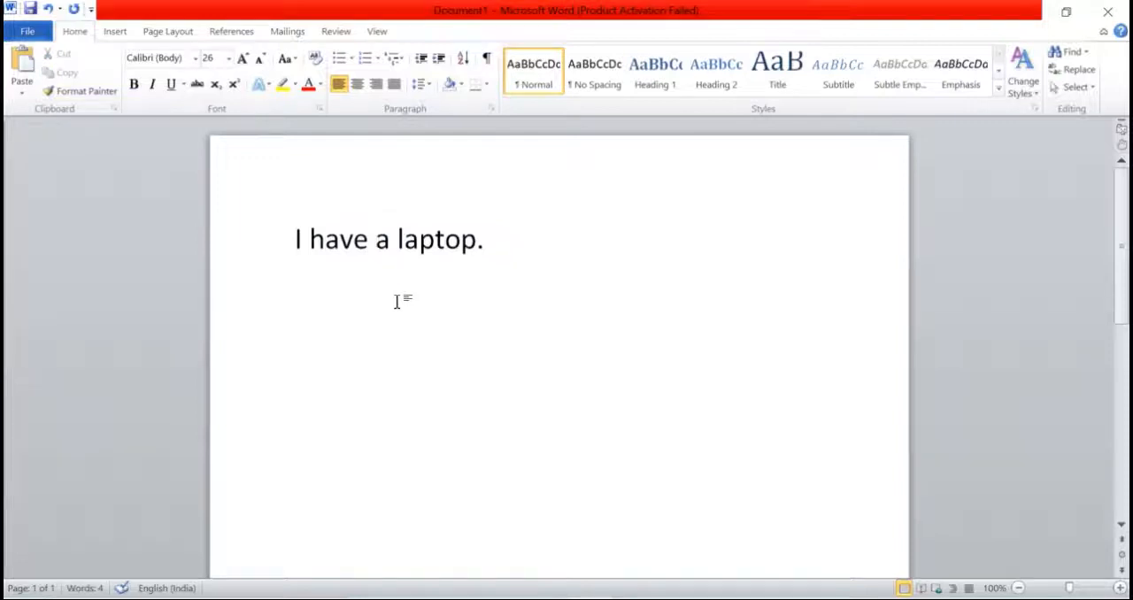
Step: Change the font of the whole sentence "I have a laptop." to Algerian
{"action": "key", "text": "ctrl+a"}
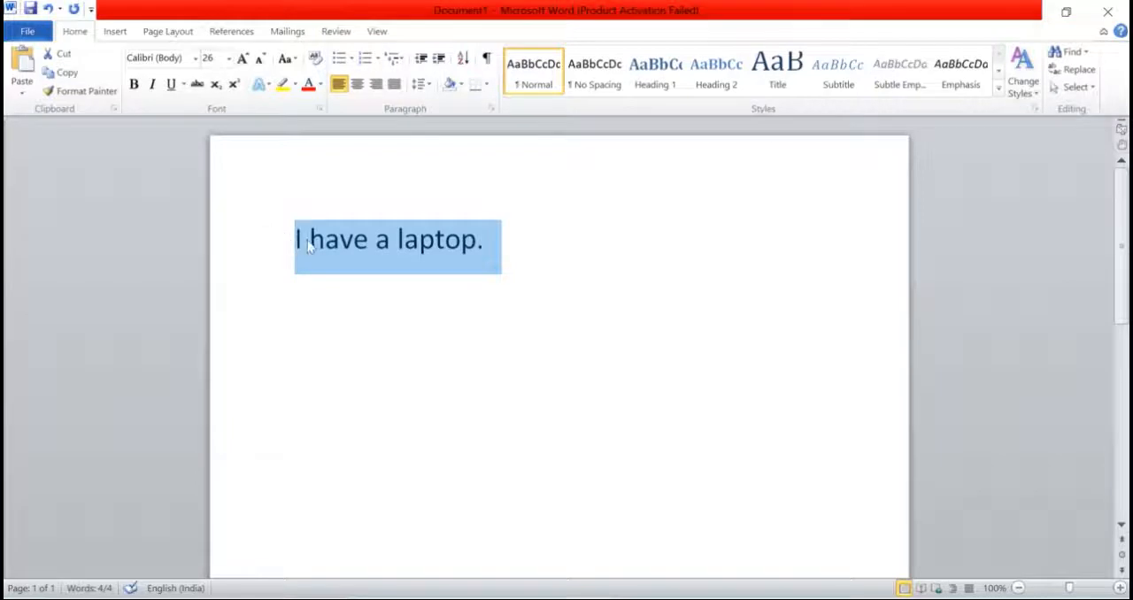
{"action": "left_click", "coordinate": [196, 59]}
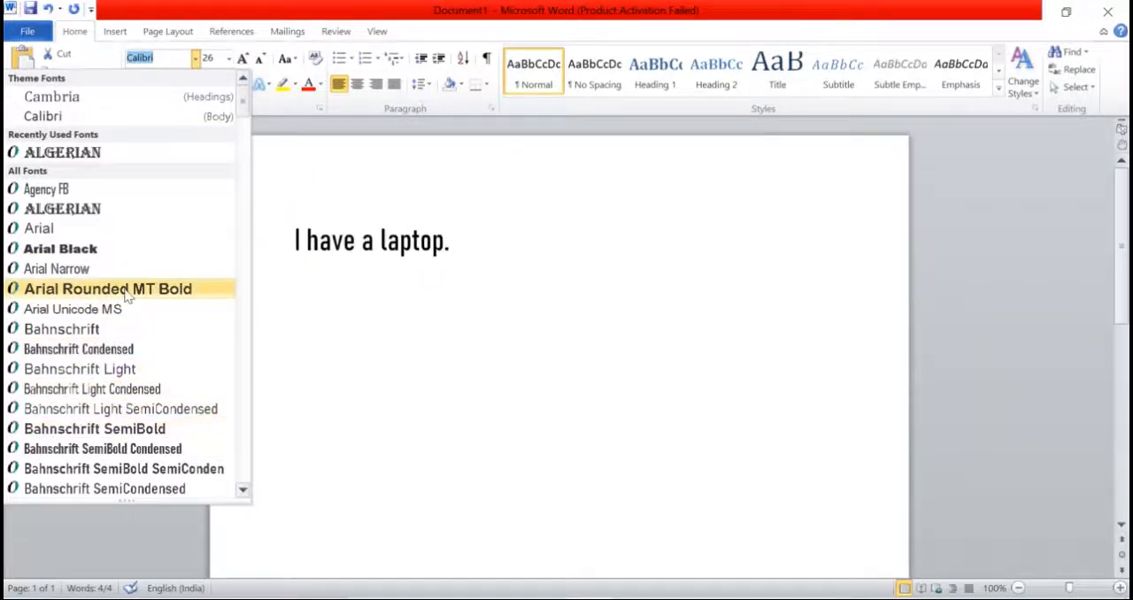
{"action": "left_click", "coordinate": [124, 215]}
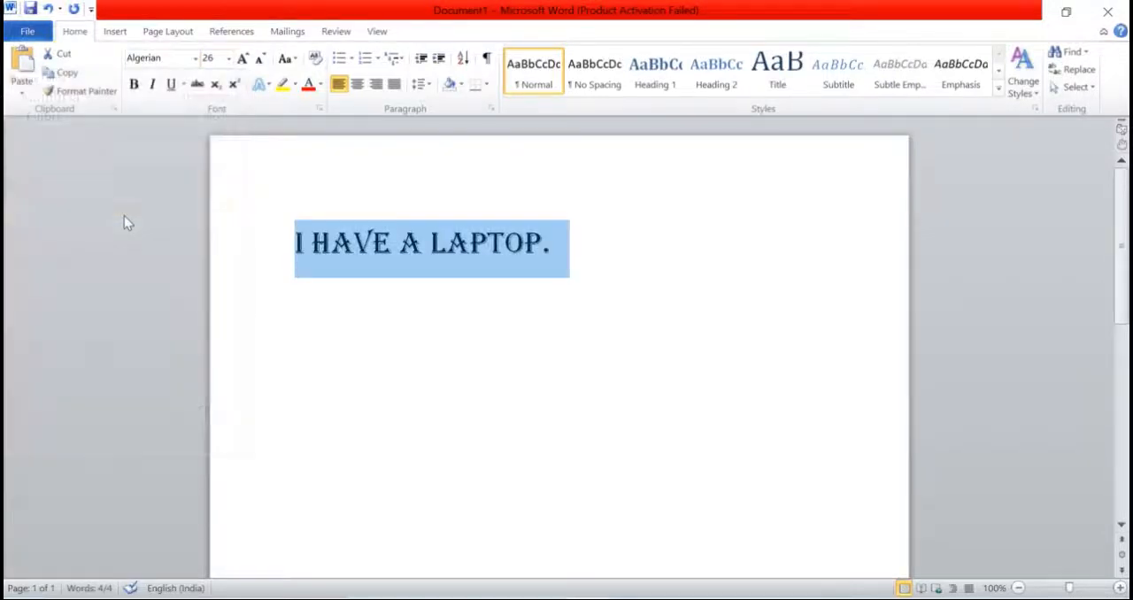
{"action": "left_click", "coordinate": [398, 283]}
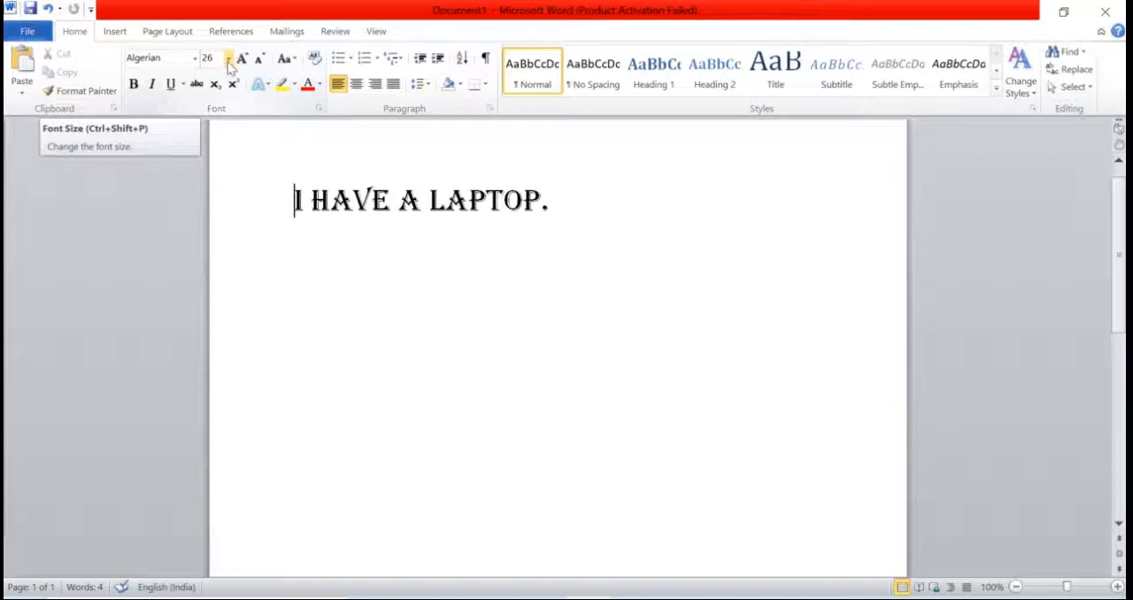
Step: Leave a blank line below the sentence and add the lines "MIN - 8" and "MAX - 72" for the font size limits
{"action": "left_click", "coordinate": [228, 59]}
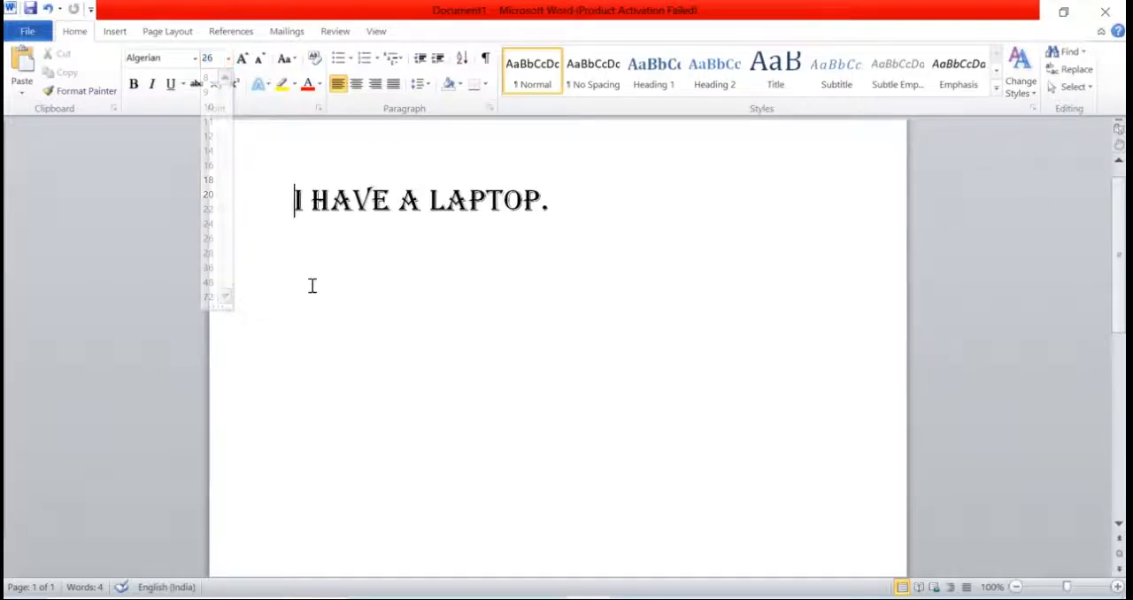
{"action": "left_click", "coordinate": [582, 257]}
{"action": "key", "text": "Return"}
{"action": "key", "text": "Return"}
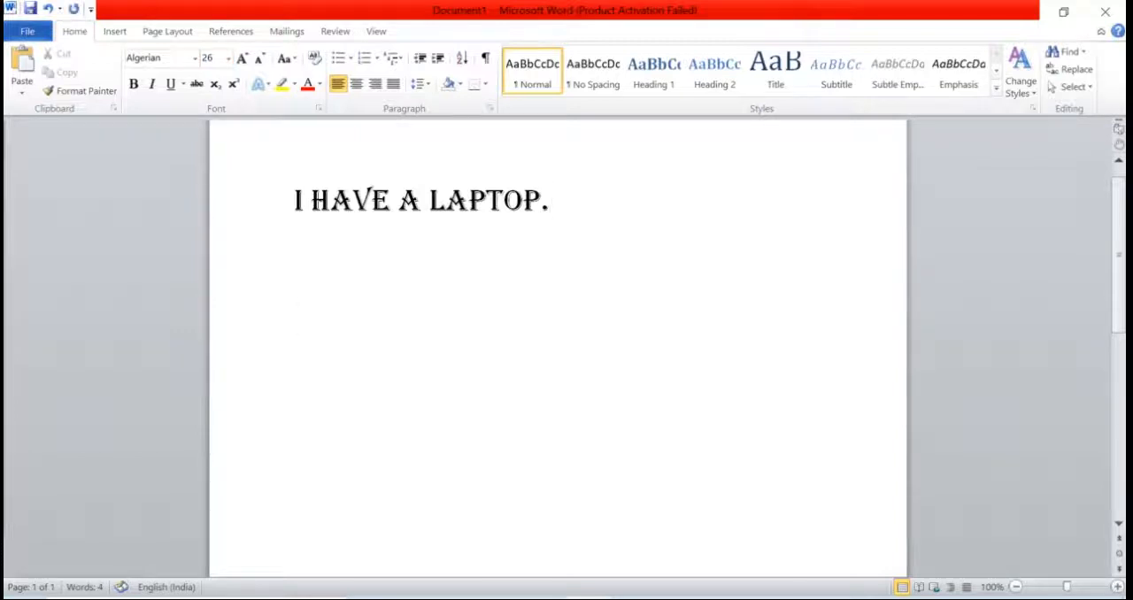
{"action": "type", "text": "MIN -"}
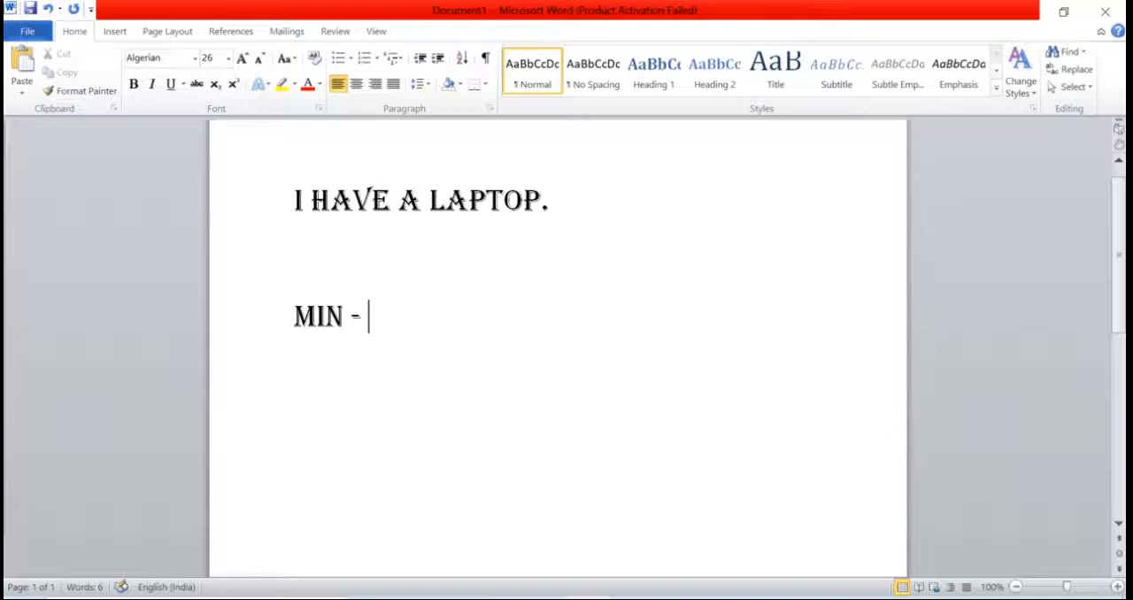
{"action": "type", "text": " 8"}
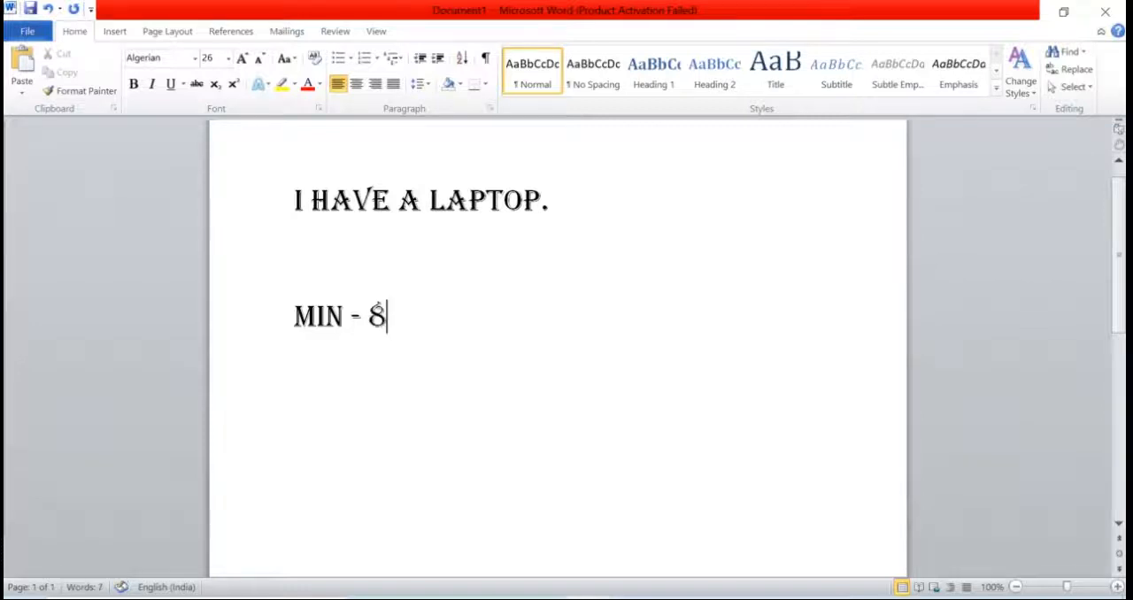
{"action": "key", "text": "Return"}
{"action": "type", "text": "MA"}
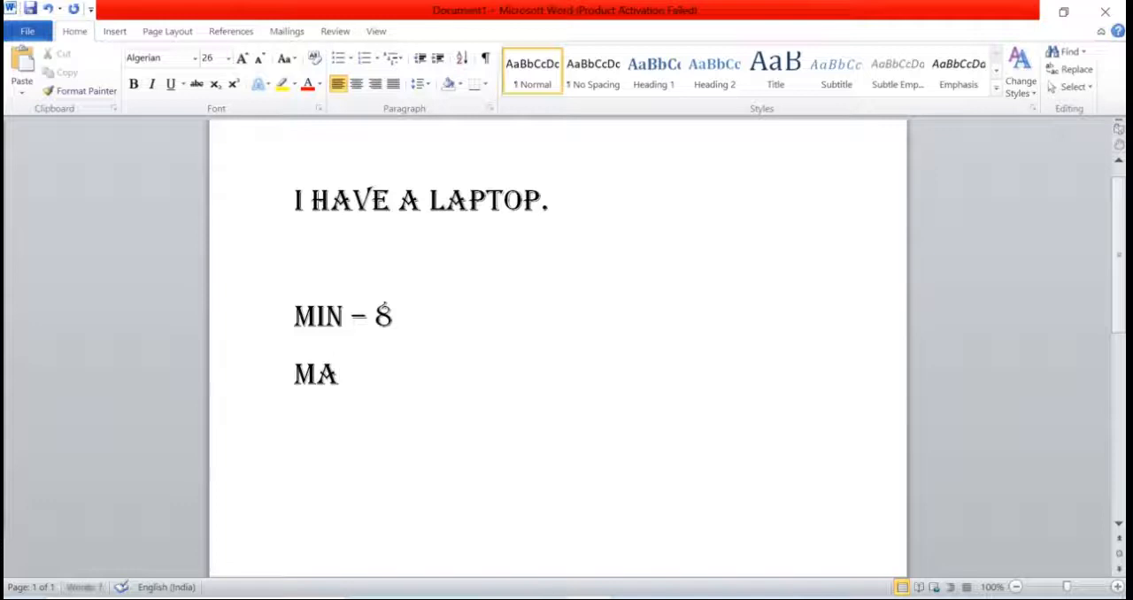
{"action": "type", "text": "X - 72"}
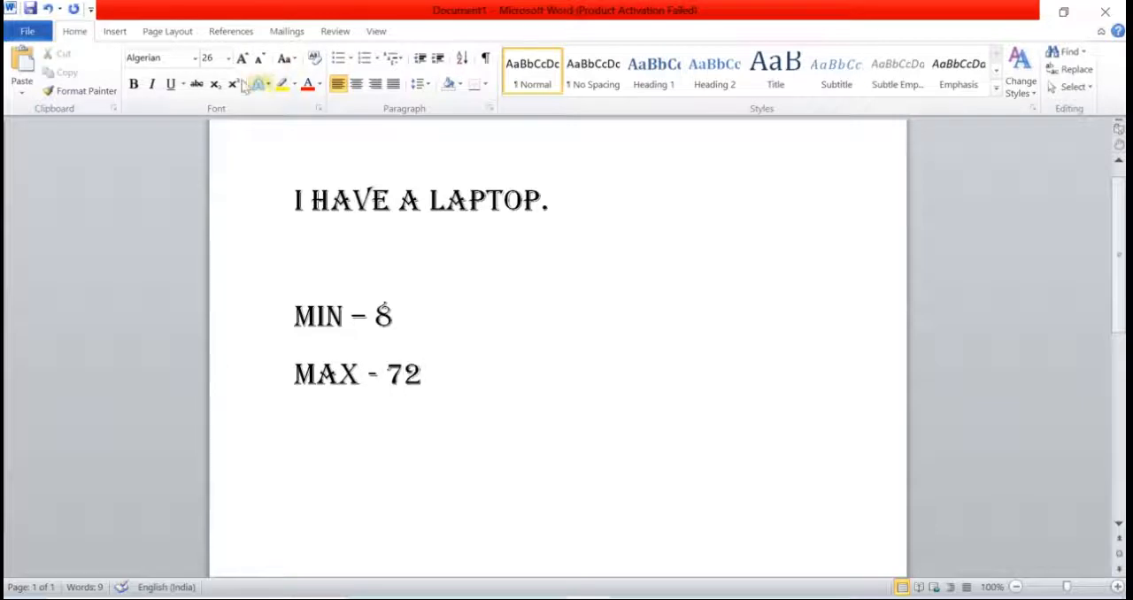
Step: Add the line "DEFAULT - 11" below the MAX line
{"action": "left_click", "coordinate": [227, 58]}
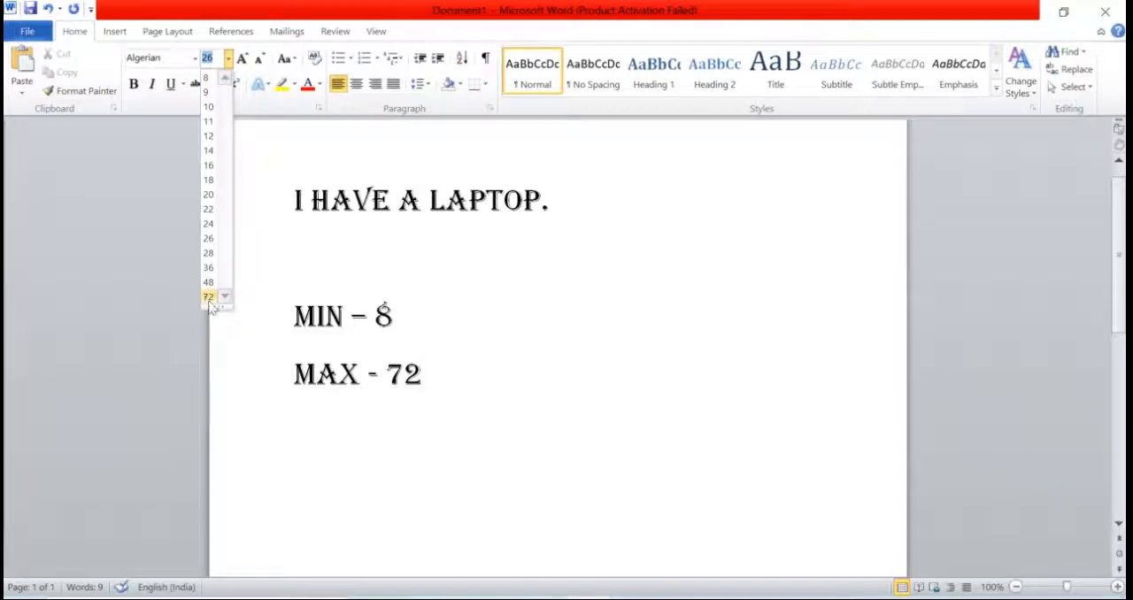
{"action": "left_click", "coordinate": [429, 317]}
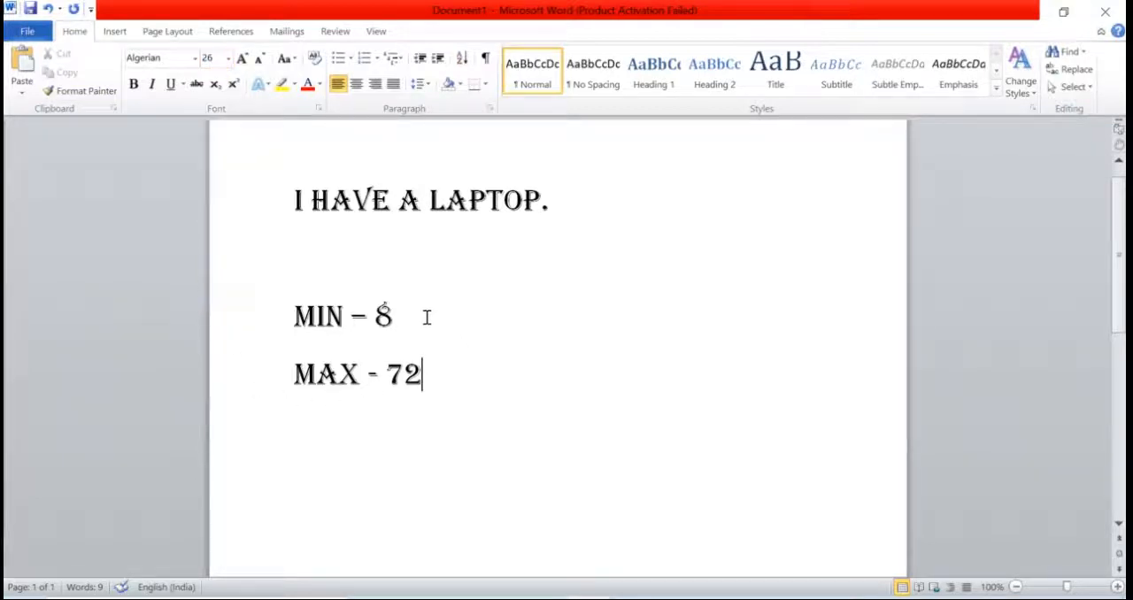
{"action": "key", "text": "Return"}
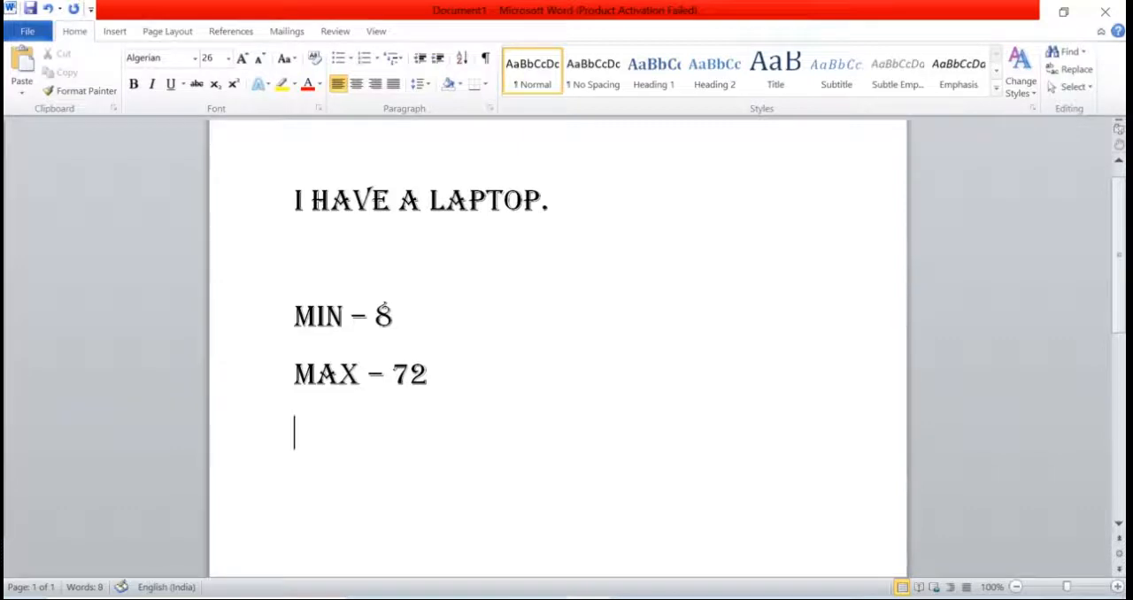
{"action": "type", "text": "DEFA"}
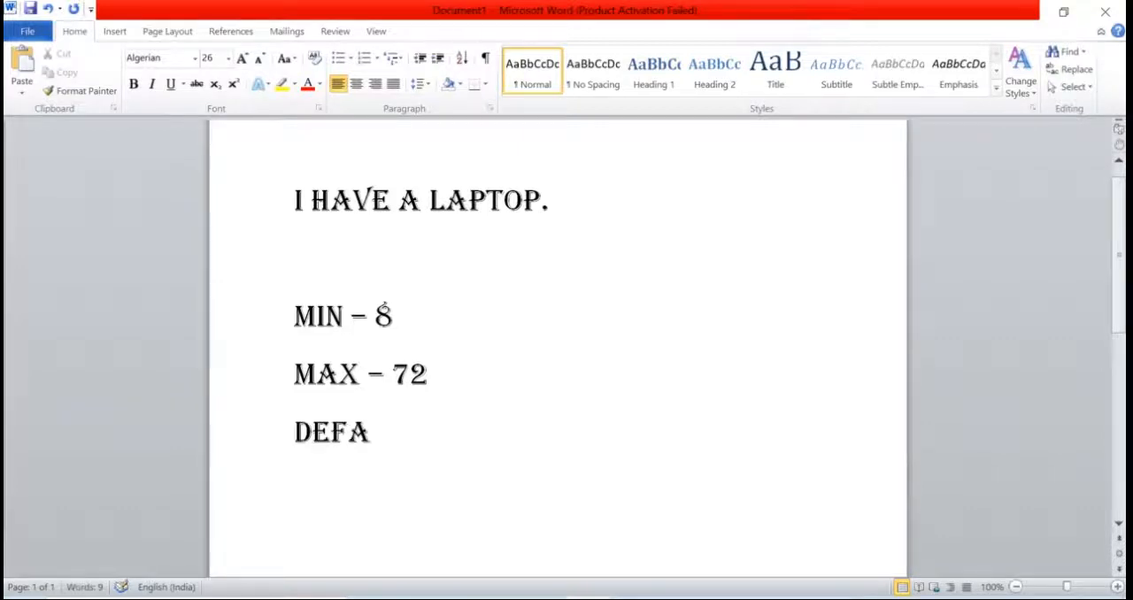
{"action": "type", "text": "ULT "}
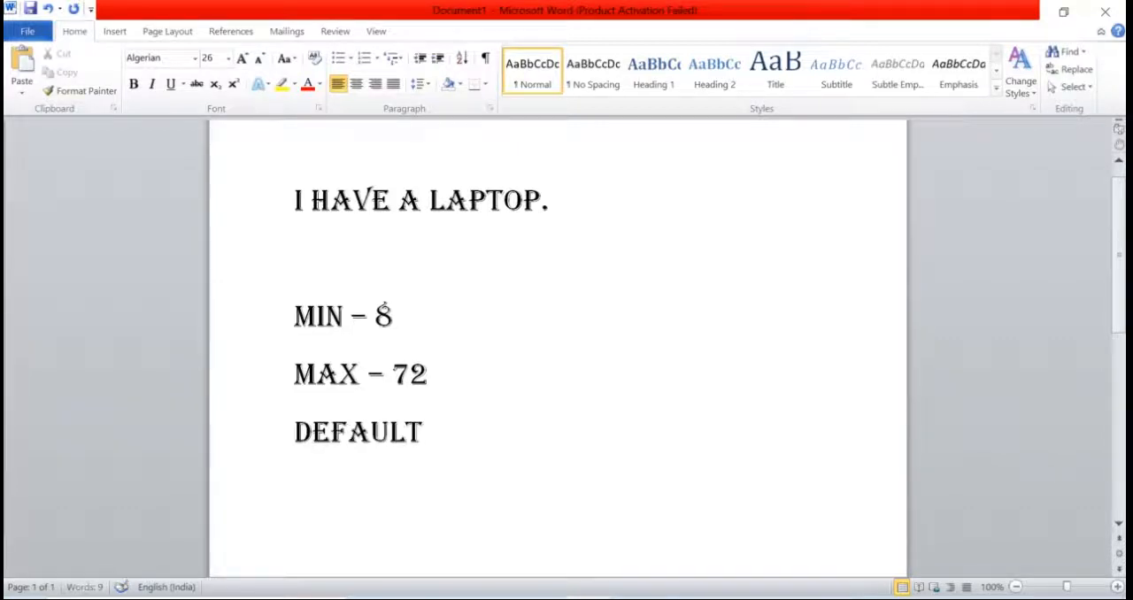
{"action": "type", "text": "- 11"}
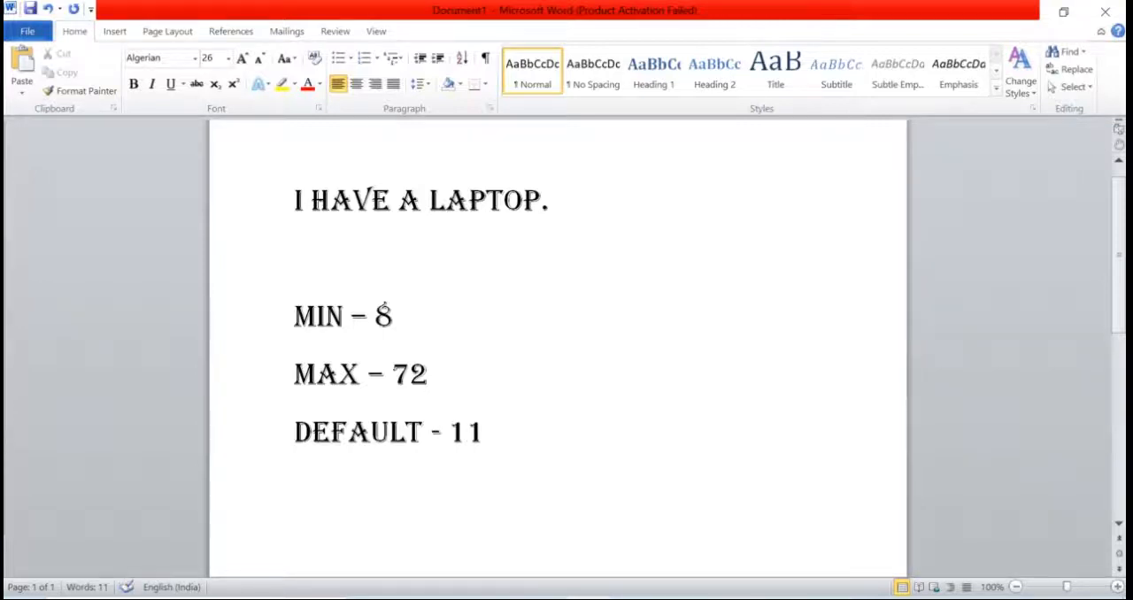
Step: Set the font size of the MIN line to 8
{"action": "left_click_drag", "start_coordinate": [288, 319], "coordinate": [411, 321]}
{"action": "left_click", "coordinate": [227, 57]}
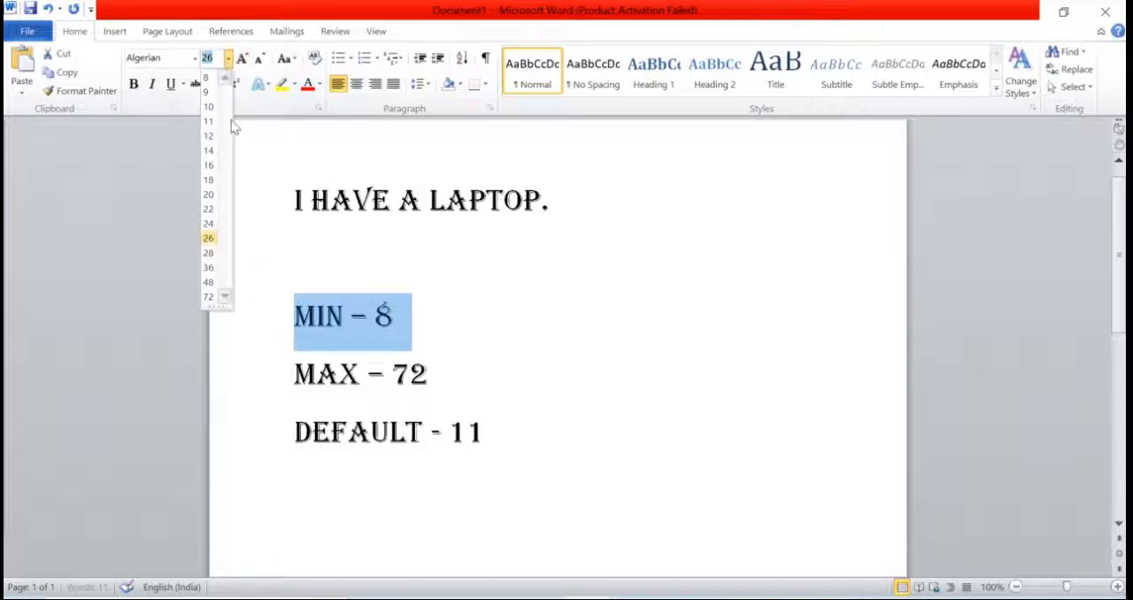
{"action": "left_click", "coordinate": [208, 80]}
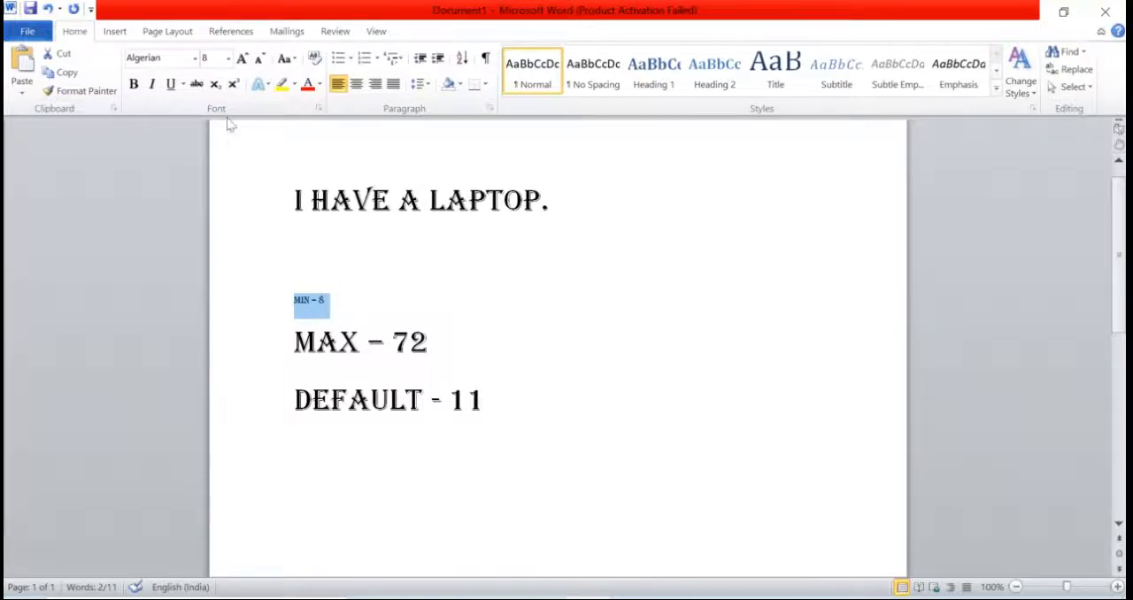
Step: Set the font size of the MAX line to 72
{"action": "left_click_drag", "start_coordinate": [295, 346], "coordinate": [438, 347]}
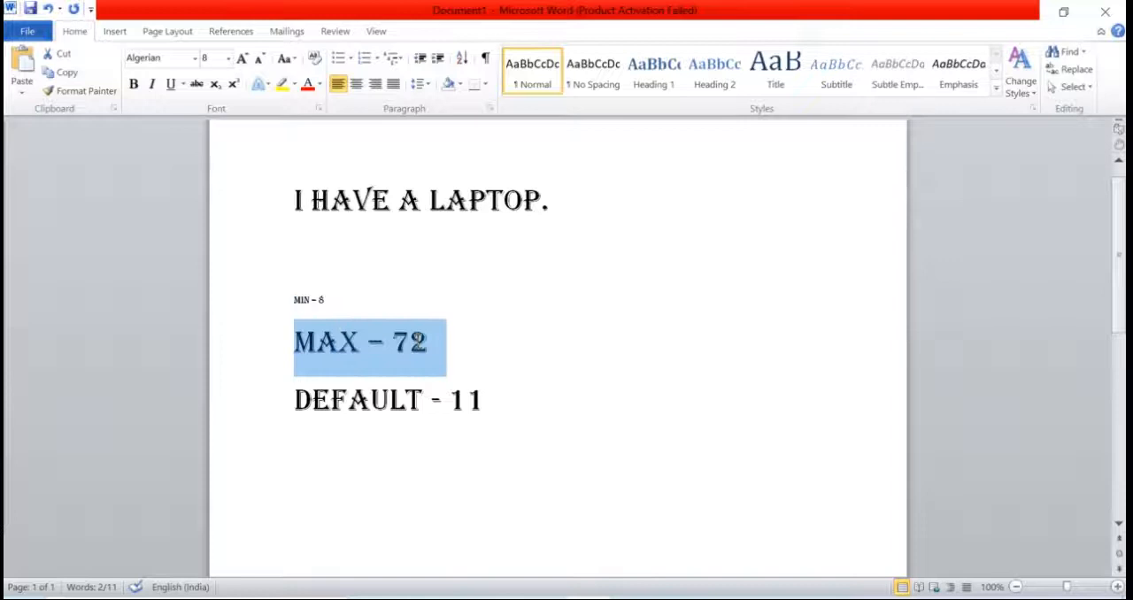
{"action": "left_click", "coordinate": [229, 59]}
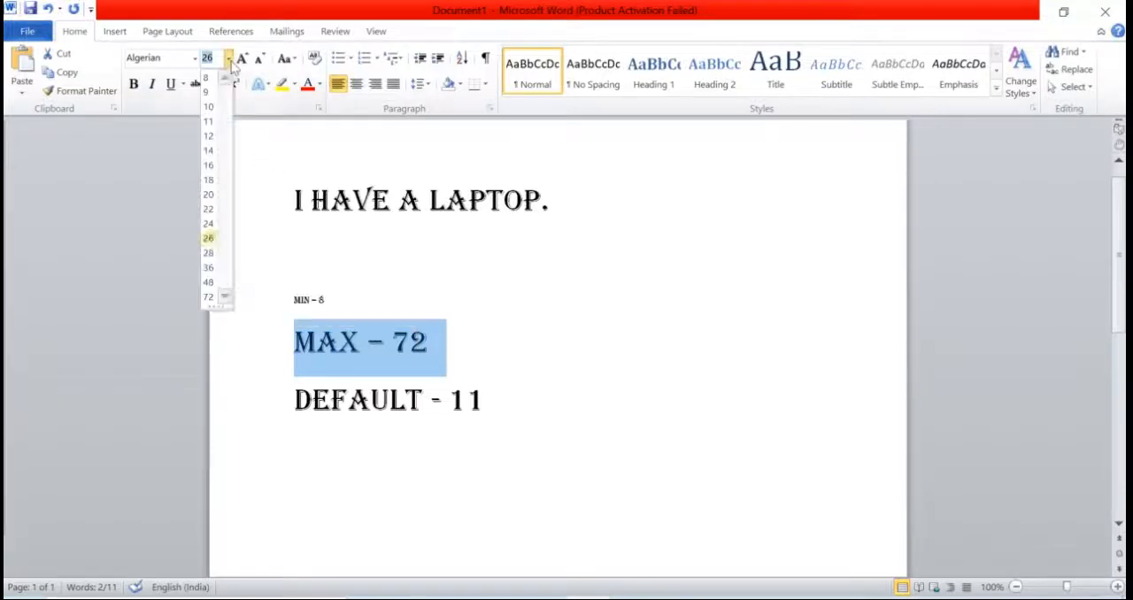
{"action": "left_click", "coordinate": [208, 299]}
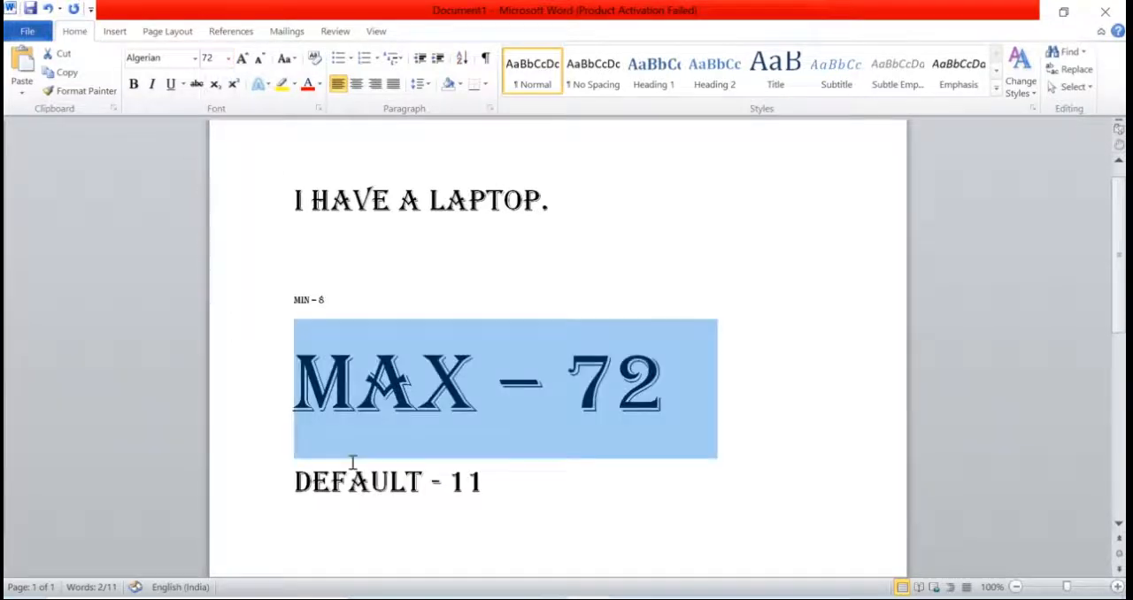
Step: Set the font size of the DEFAULT line to 11
{"action": "left_click_drag", "start_coordinate": [300, 482], "coordinate": [496, 473]}
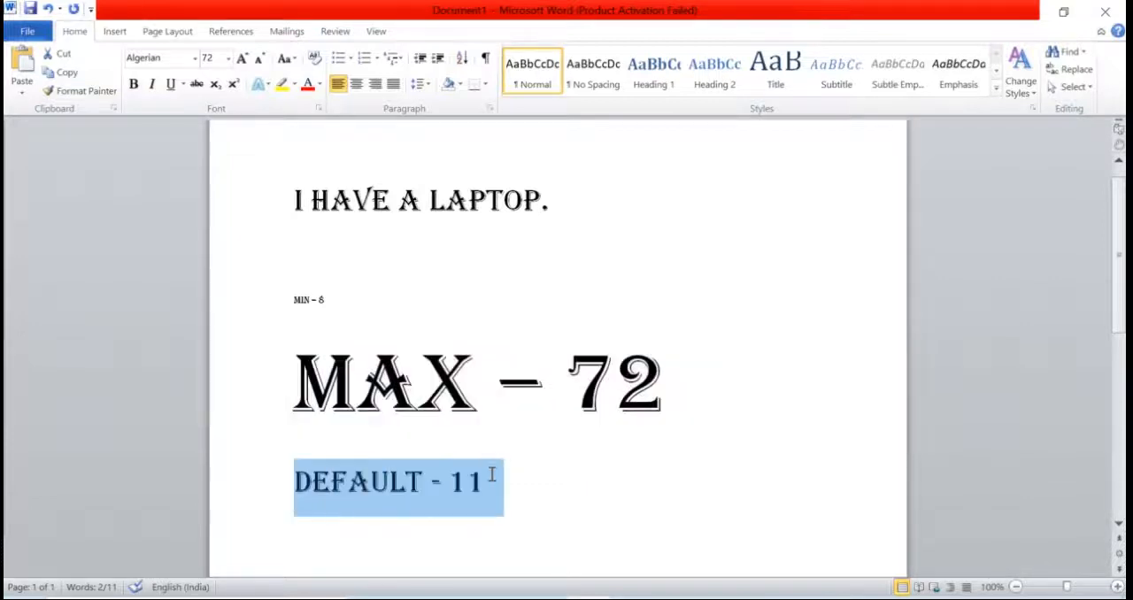
{"action": "left_click", "coordinate": [228, 57]}
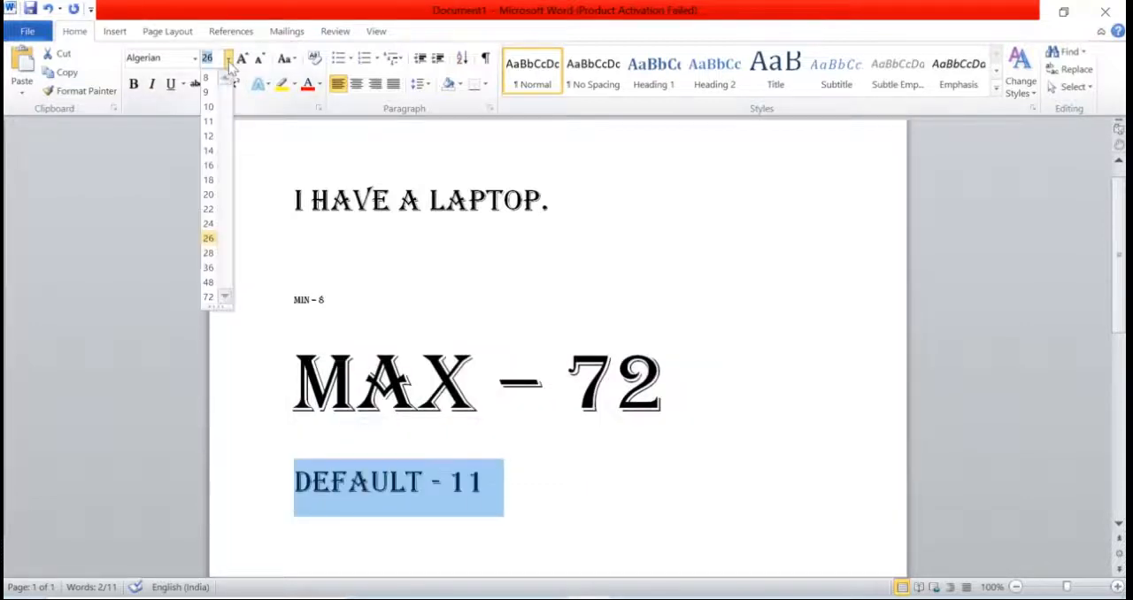
{"action": "left_click", "coordinate": [209, 123]}
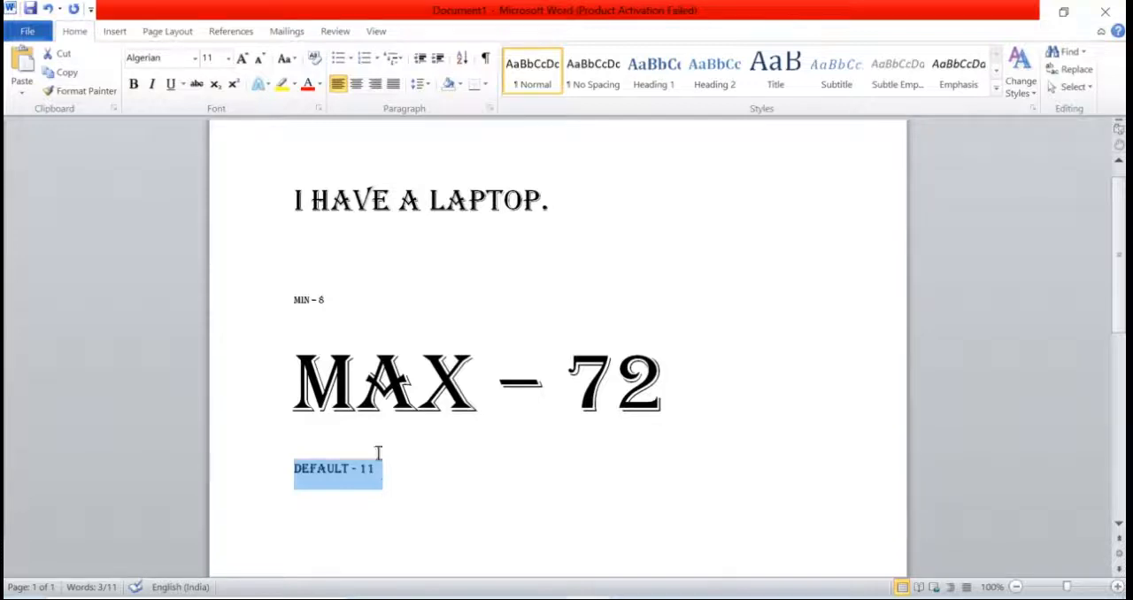
{"action": "left_click", "coordinate": [228, 58]}
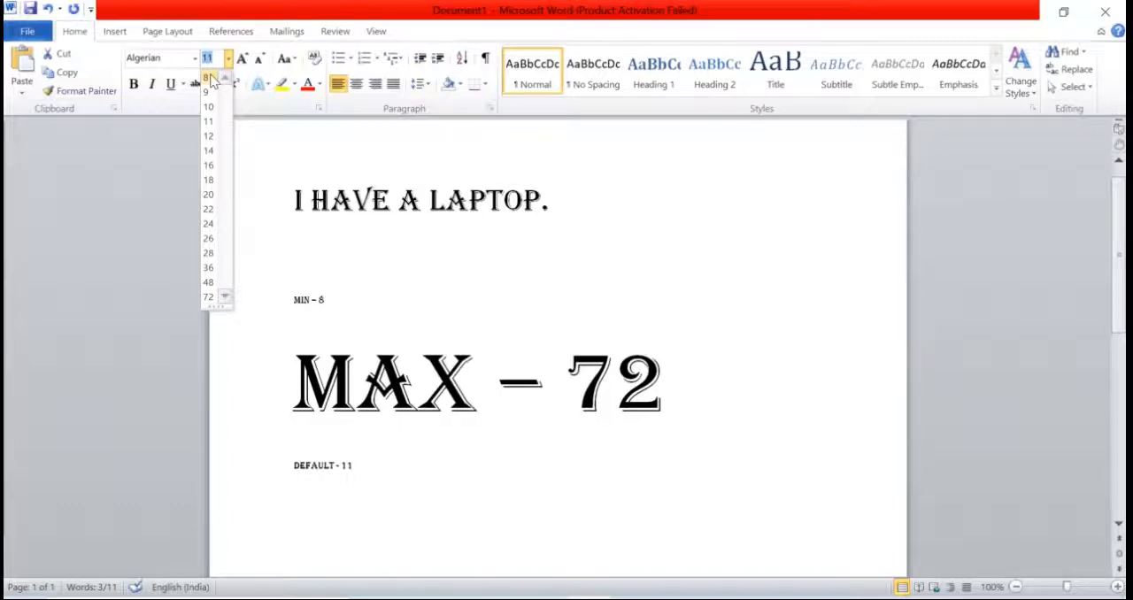
{"action": "left_click", "coordinate": [265, 162]}
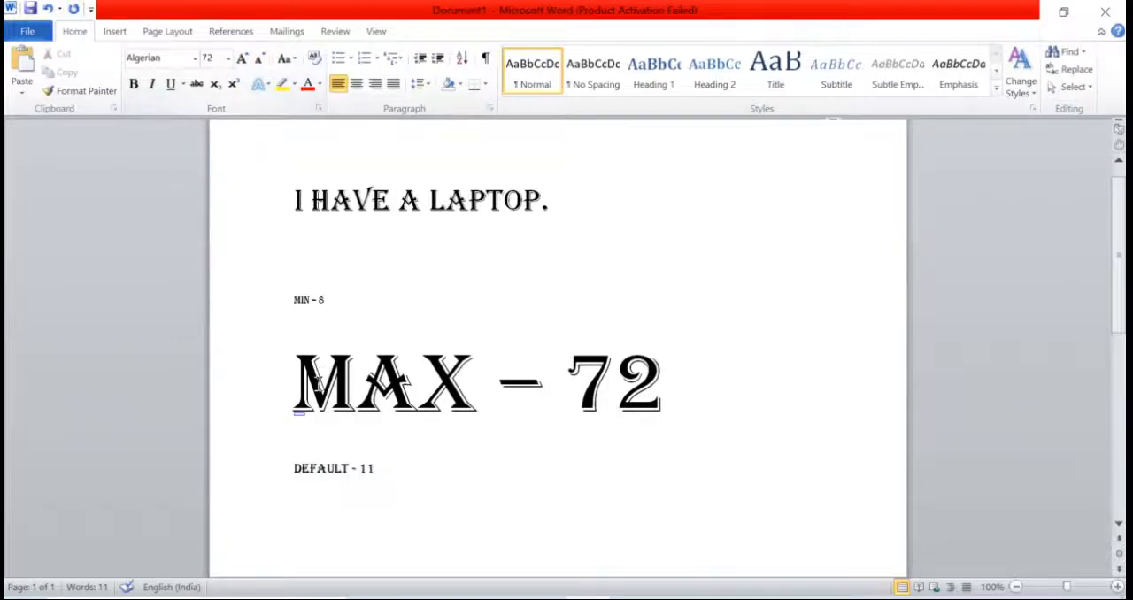
Step: Select the whole MAX line
{"action": "left_click_drag", "start_coordinate": [292, 392], "coordinate": [657, 409]}
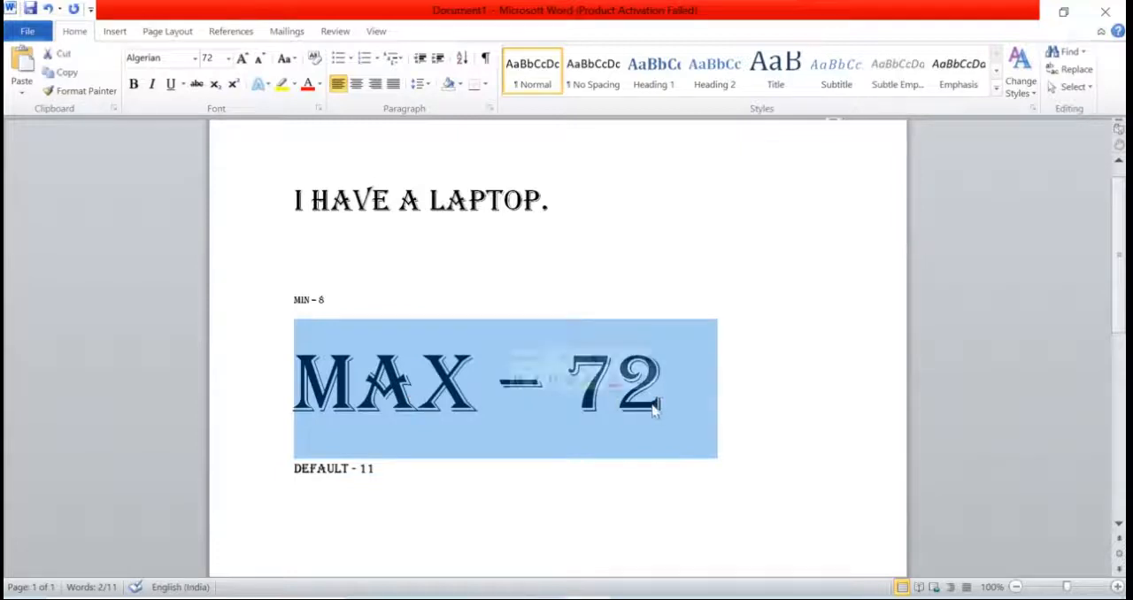
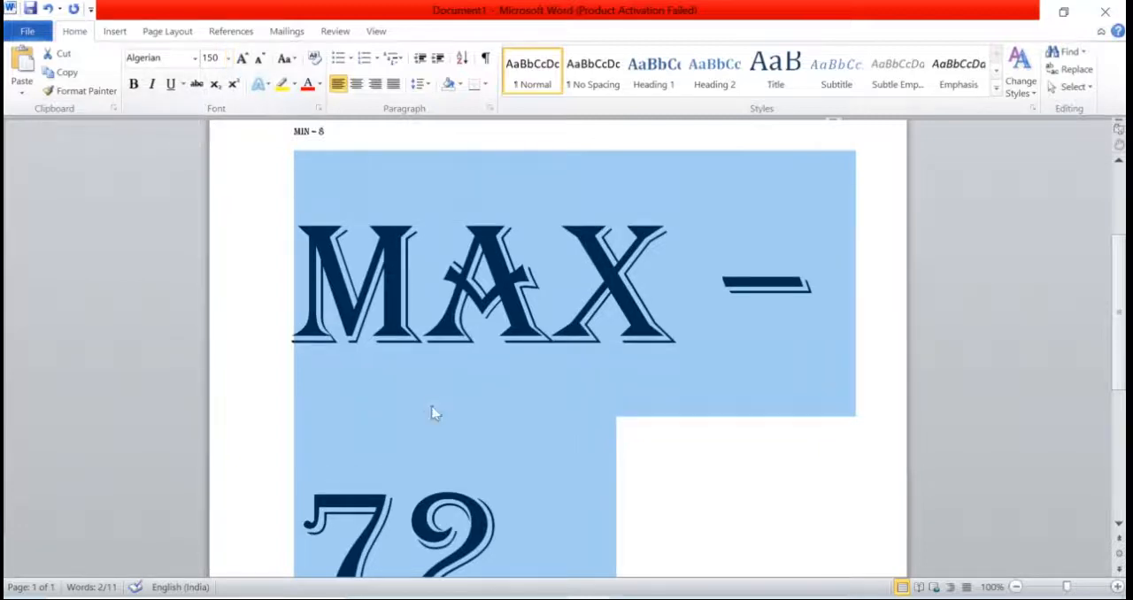
Step: Set the font size of the selected MAX line to 72
{"action": "scroll", "coordinate": [433, 412], "scroll_direction": "down", "scroll_amount": 2}
{"action": "scroll", "coordinate": [433, 412], "scroll_direction": "up", "scroll_amount": 3}
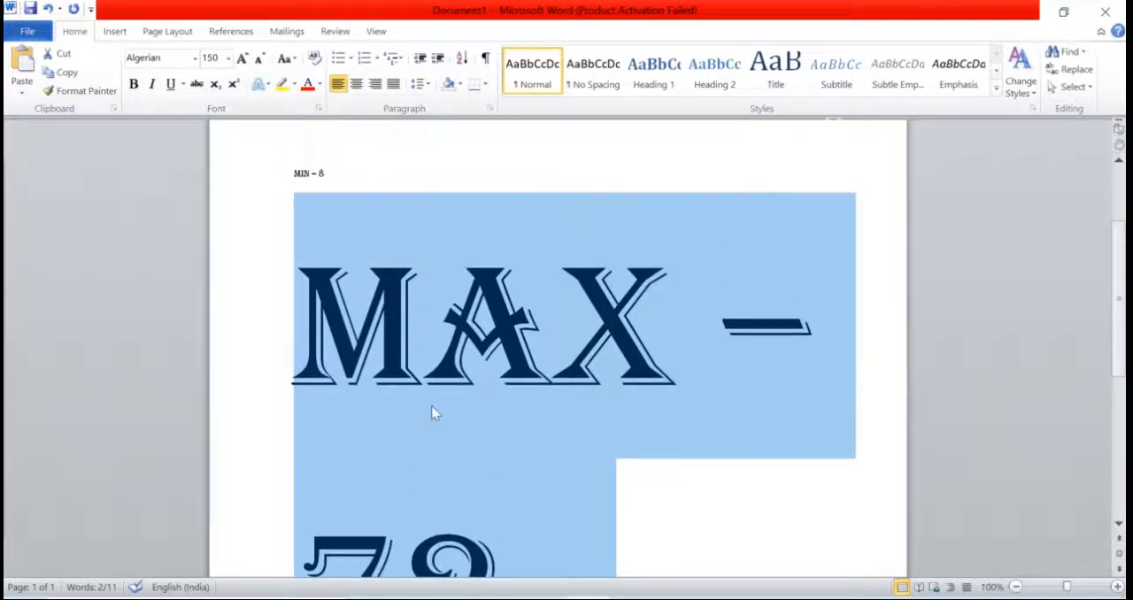
{"action": "scroll", "coordinate": [432, 411], "scroll_direction": "down", "scroll_amount": 2}
{"action": "scroll", "coordinate": [433, 413], "scroll_direction": "down", "scroll_amount": 1}
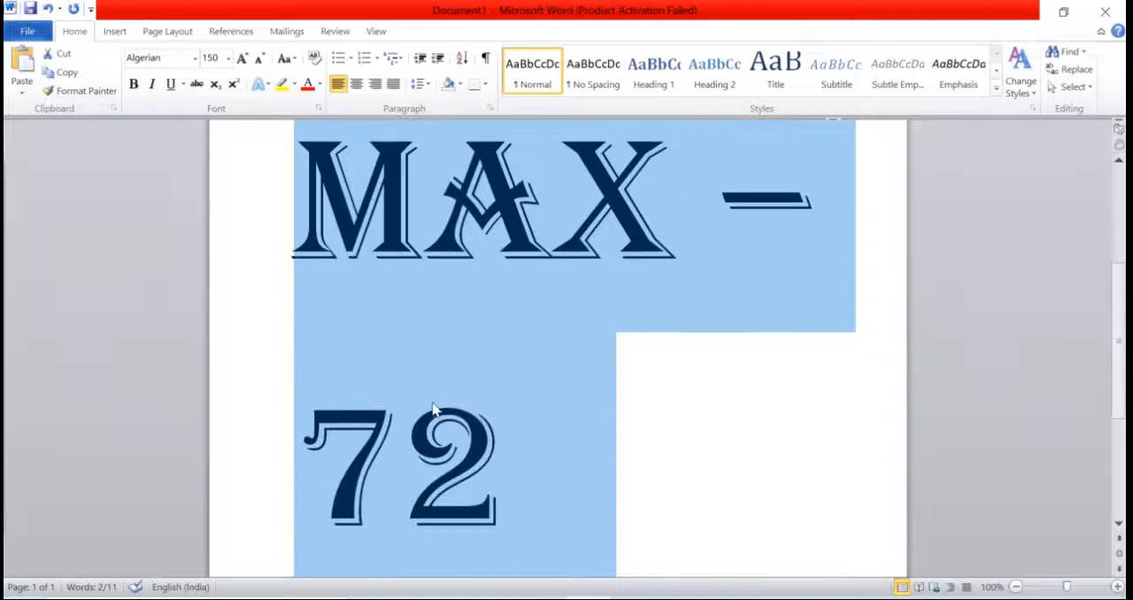
{"action": "left_click", "coordinate": [228, 58]}
{"action": "left_click", "coordinate": [208, 296]}
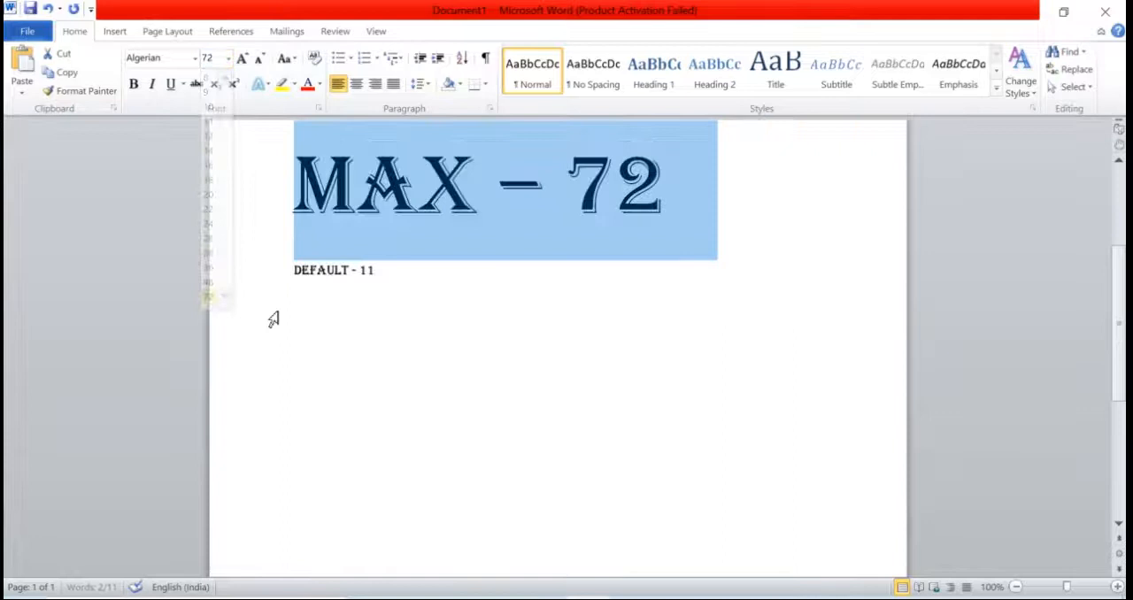
Step: Shrink the font of the MIN line one step at a time down to size 5
{"action": "scroll", "coordinate": [571, 332], "scroll_direction": "up", "scroll_amount": 2}
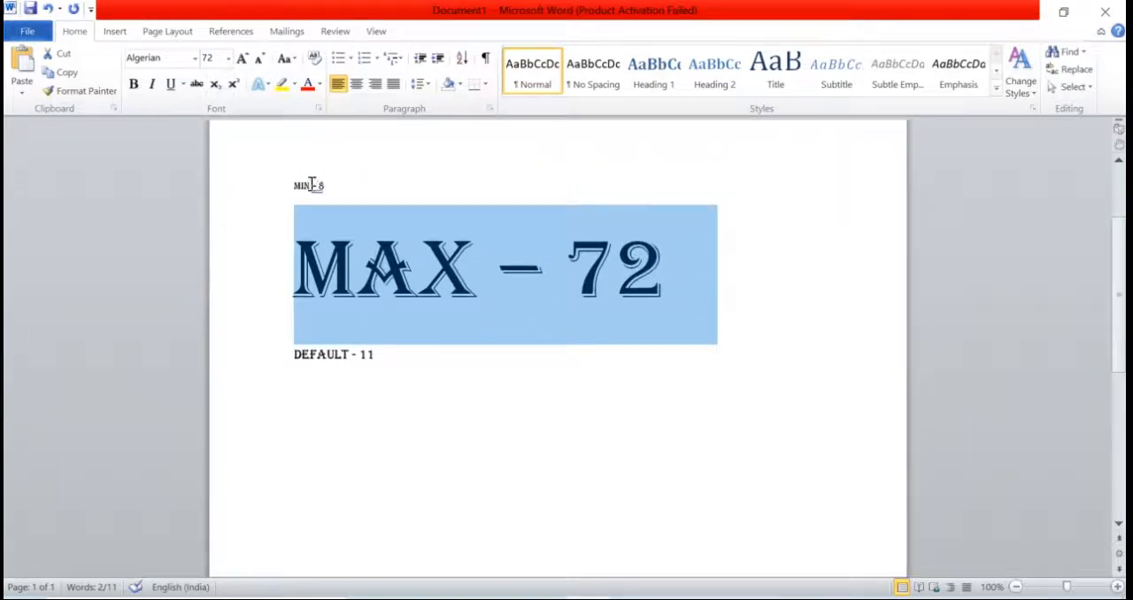
{"action": "left_click_drag", "start_coordinate": [288, 185], "coordinate": [329, 188]}
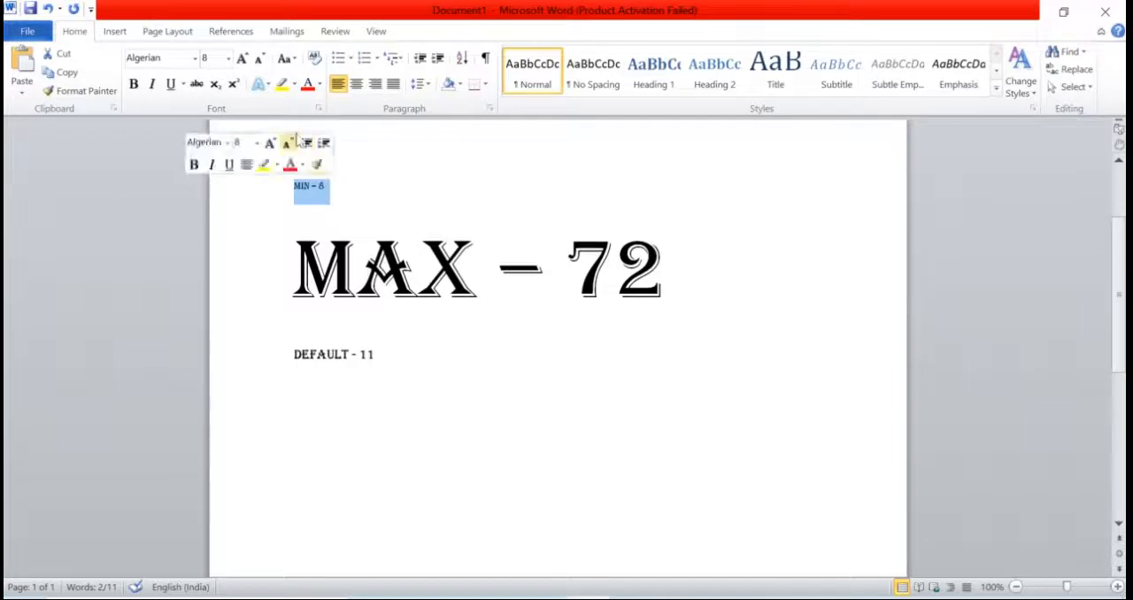
{"action": "left_click", "coordinate": [261, 58]}
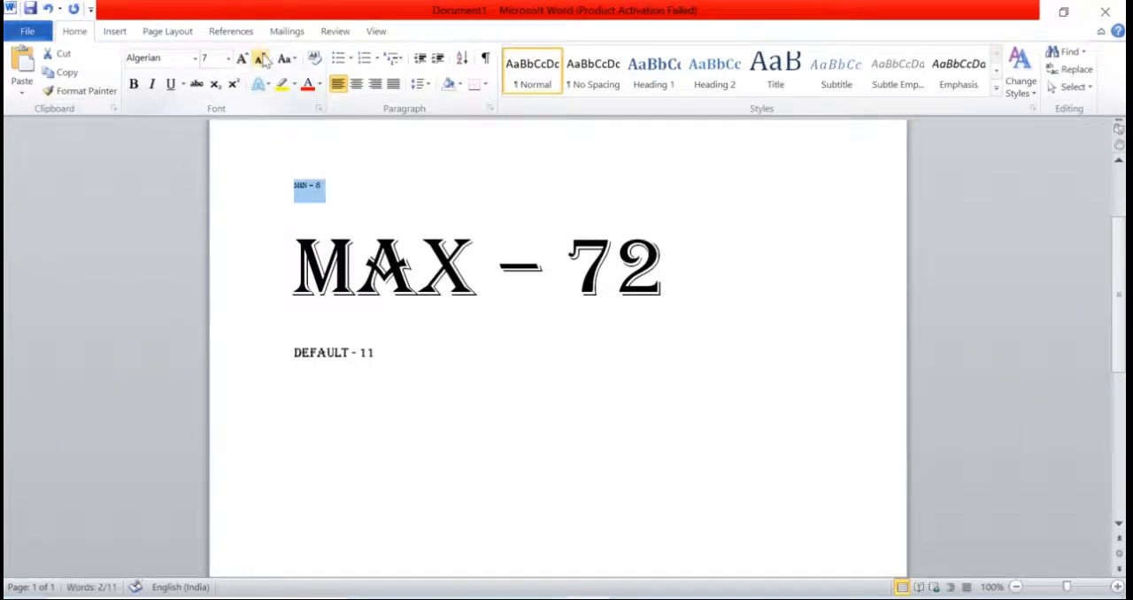
{"action": "left_click", "coordinate": [261, 59]}
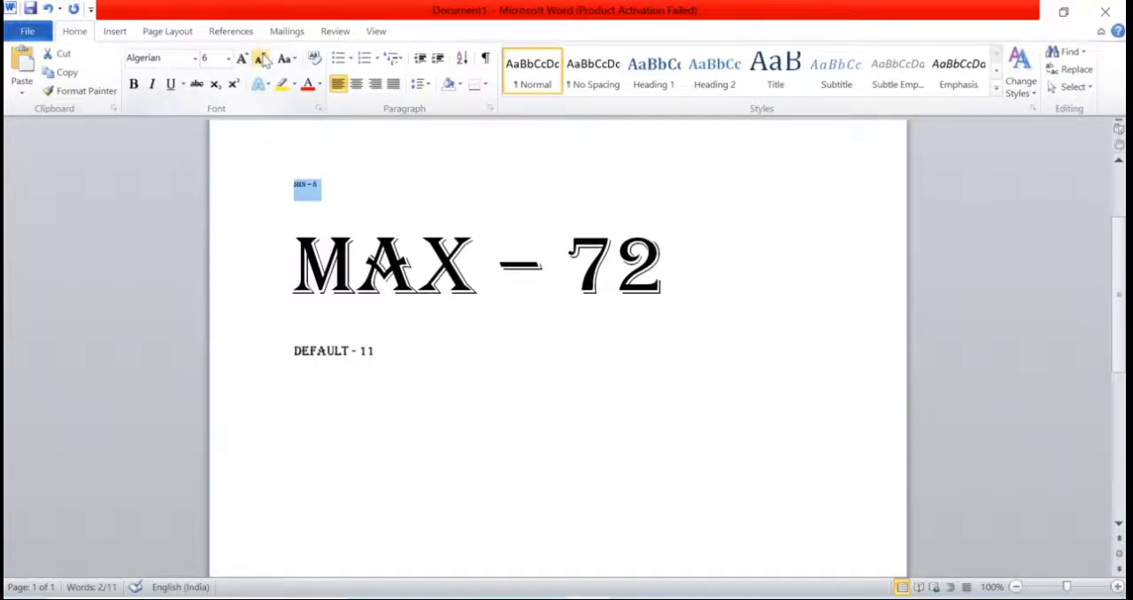
{"action": "left_click", "coordinate": [261, 58]}
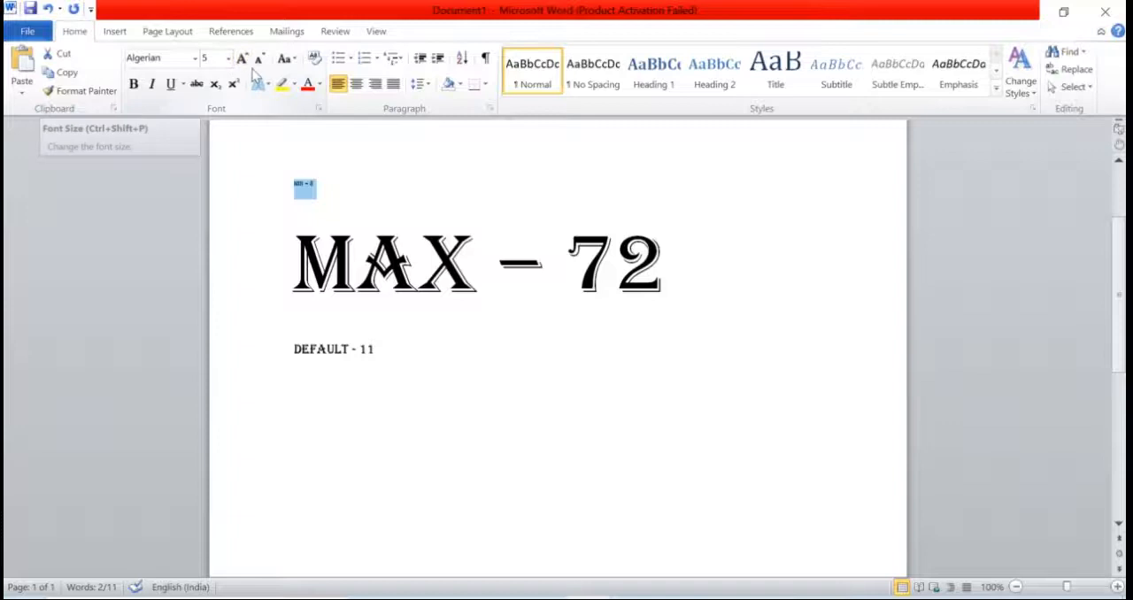
Step: Shrink the font of the whole MAX line step by step down to size 24
{"action": "left_click_drag", "start_coordinate": [295, 282], "coordinate": [683, 308]}
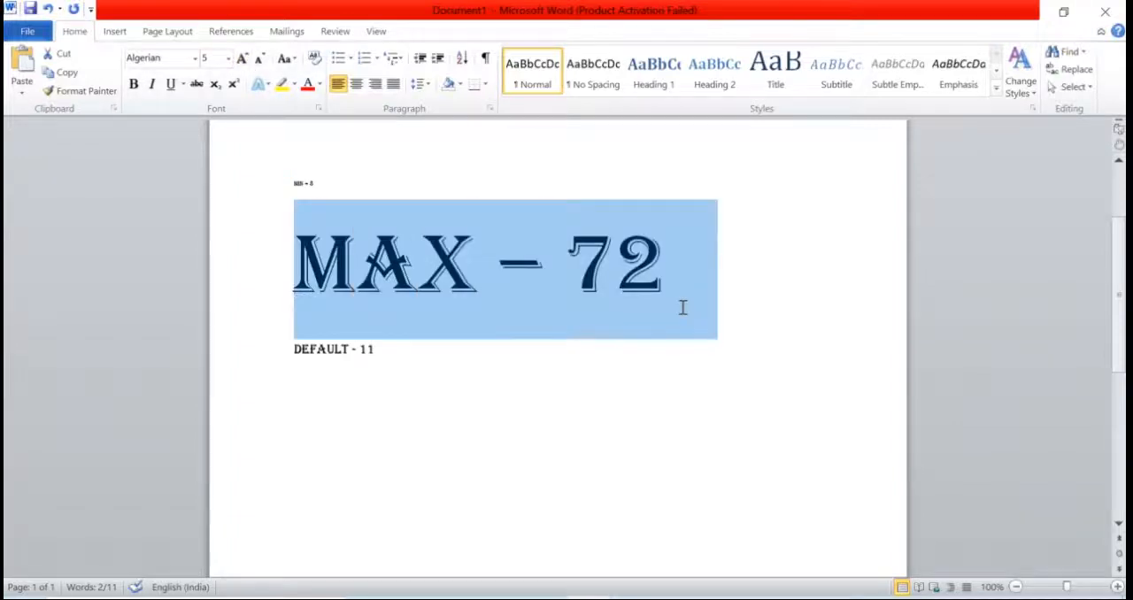
{"action": "left_click", "coordinate": [260, 61]}
{"action": "left_click", "coordinate": [260, 62]}
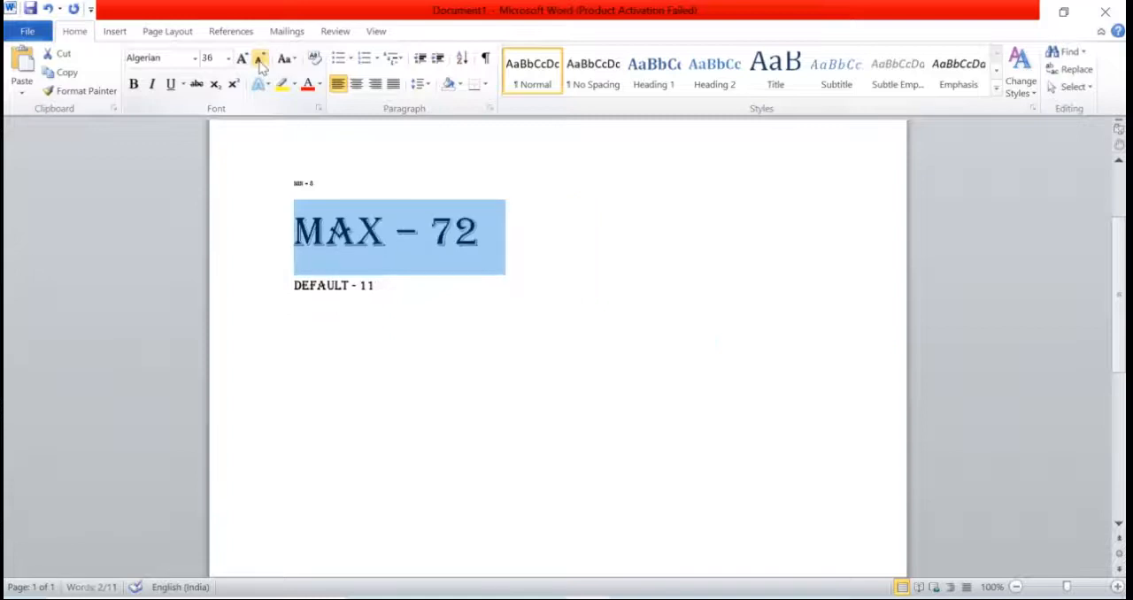
{"action": "left_click", "coordinate": [260, 62]}
{"action": "left_click", "coordinate": [260, 62]}
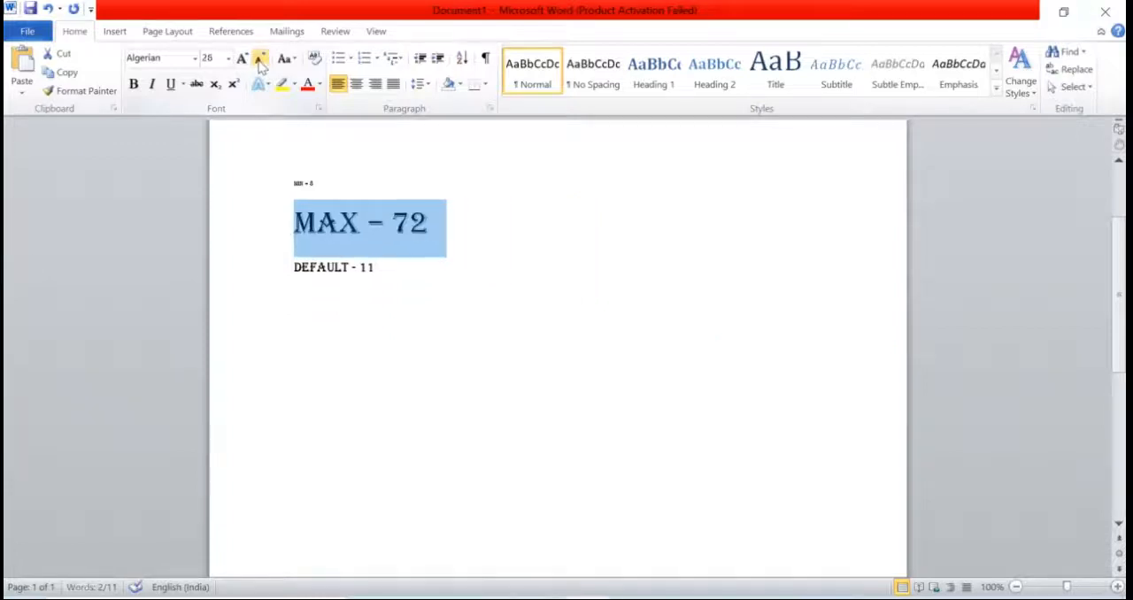
{"action": "left_click", "coordinate": [260, 62]}
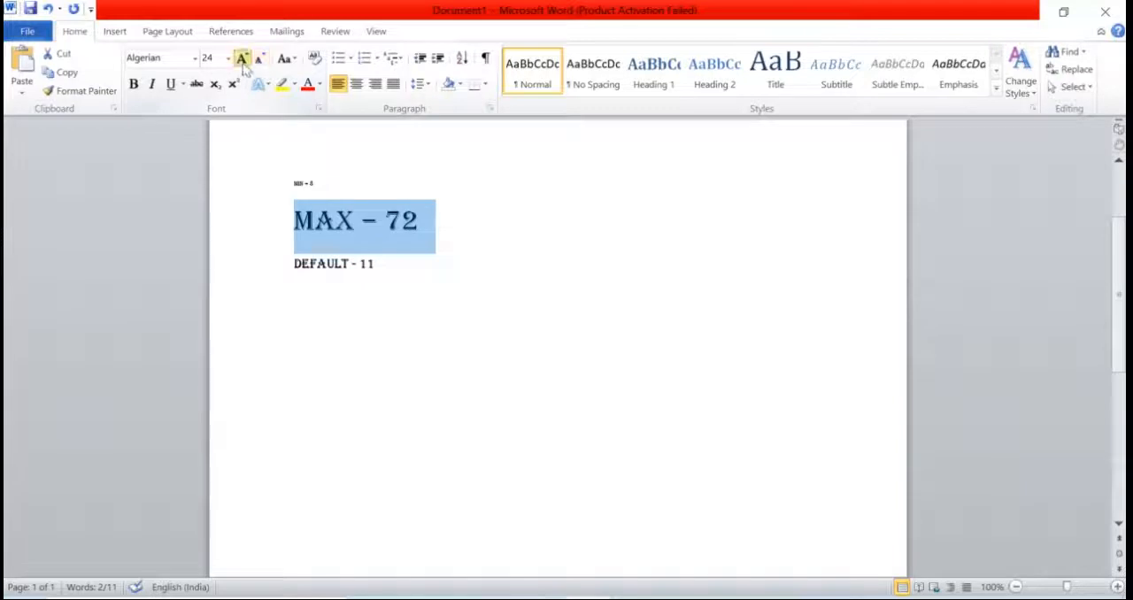
Step: Grow the font of the MAX line step by step up to size 72 and clear the selection
{"action": "left_click", "coordinate": [243, 61]}
{"action": "left_click", "coordinate": [242, 60]}
{"action": "left_click", "coordinate": [242, 60]}
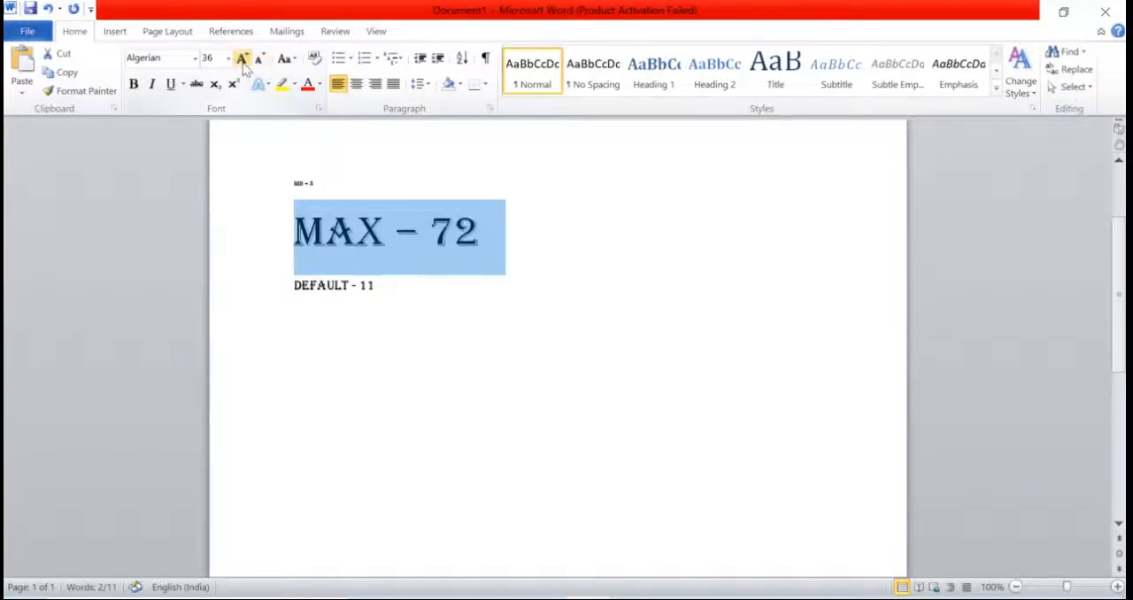
{"action": "left_click", "coordinate": [242, 61]}
{"action": "left_click", "coordinate": [243, 60]}
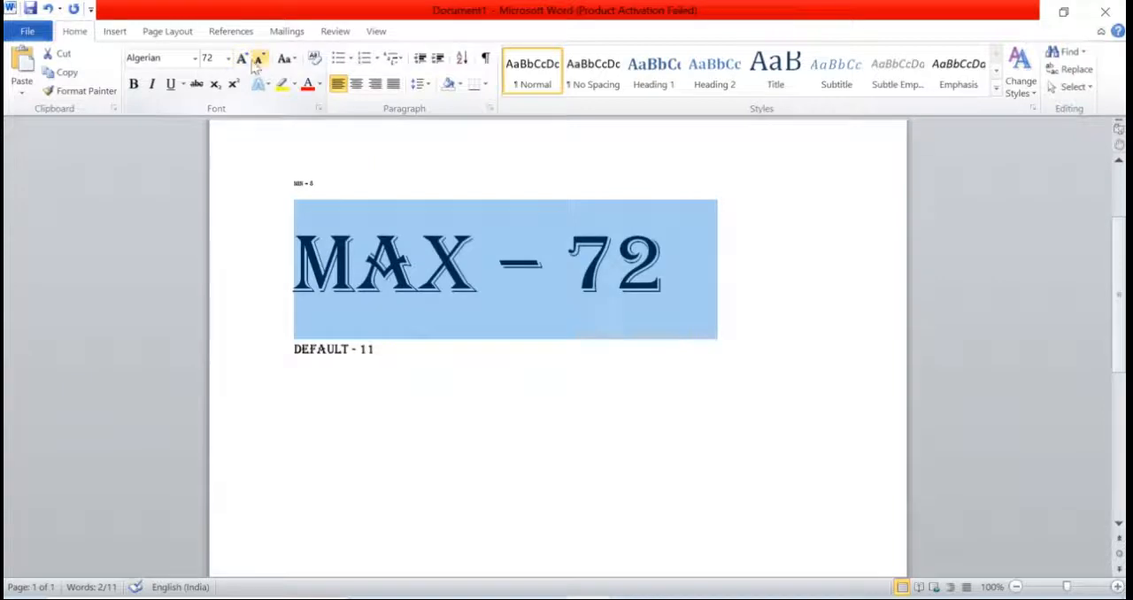
{"action": "left_click", "coordinate": [677, 250]}
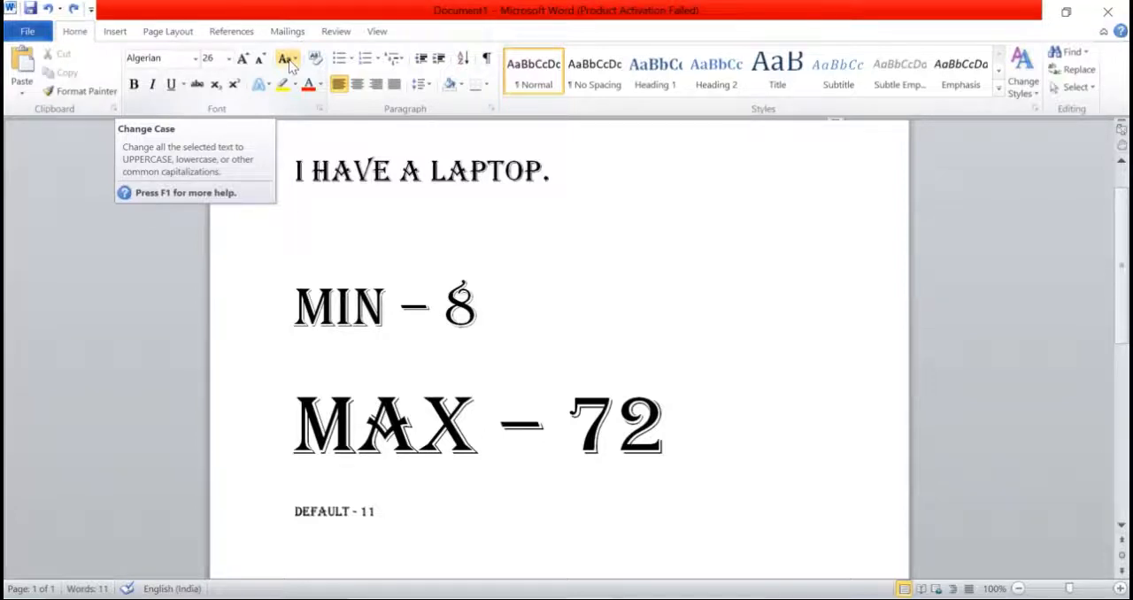
{"action": "left_click", "coordinate": [291, 61]}
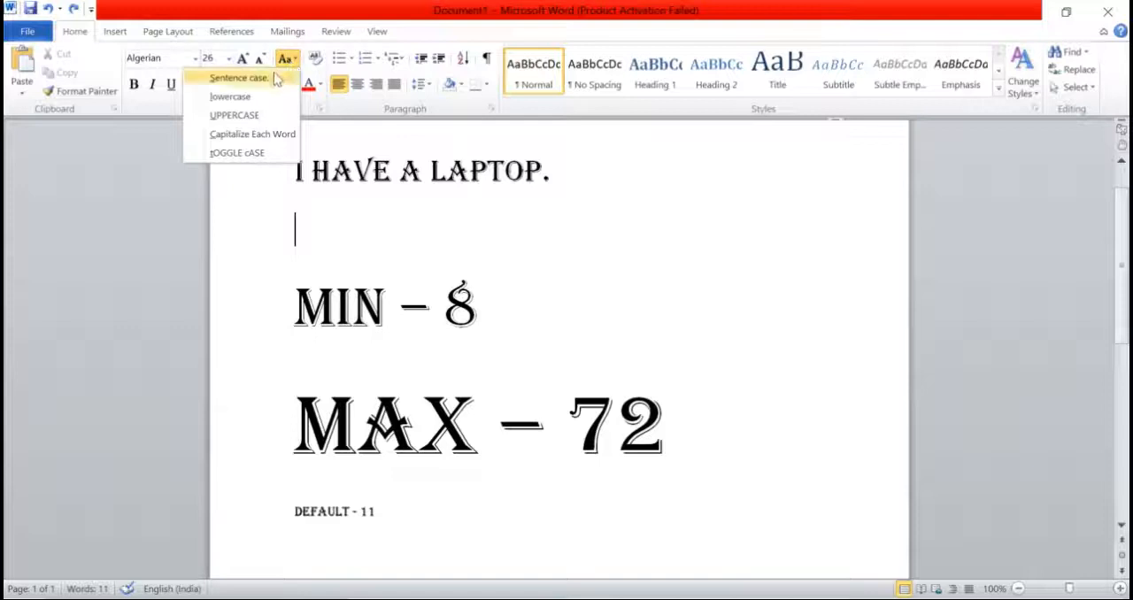
{"action": "left_click", "coordinate": [281, 157]}
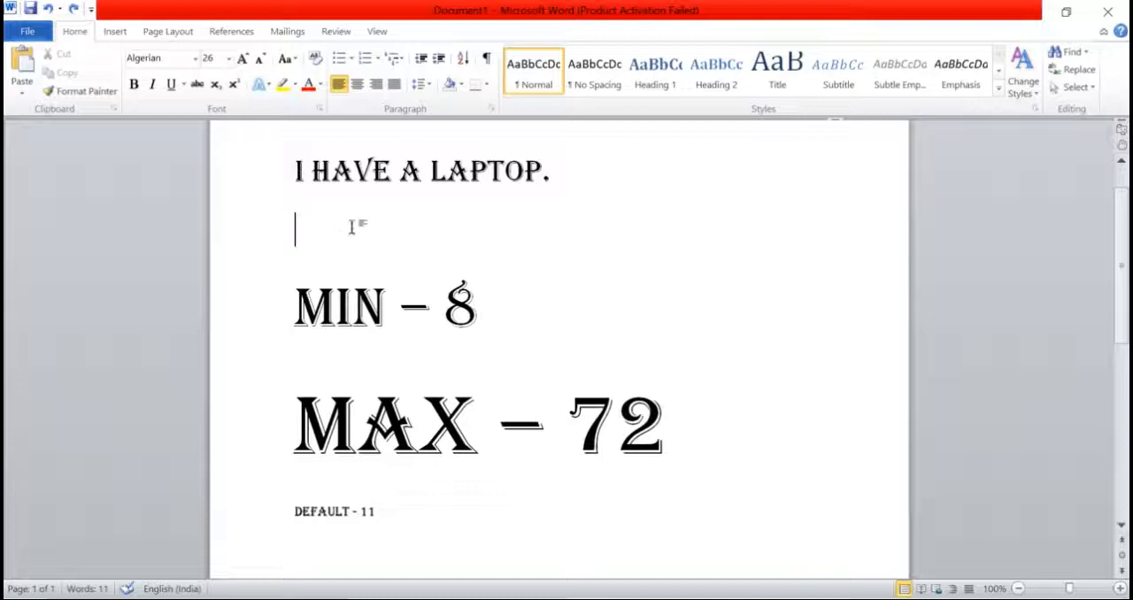
Step: Replace the document's entire content with sample paragraphs generated by the =rand() function
{"action": "key", "text": "ctrl+a"}
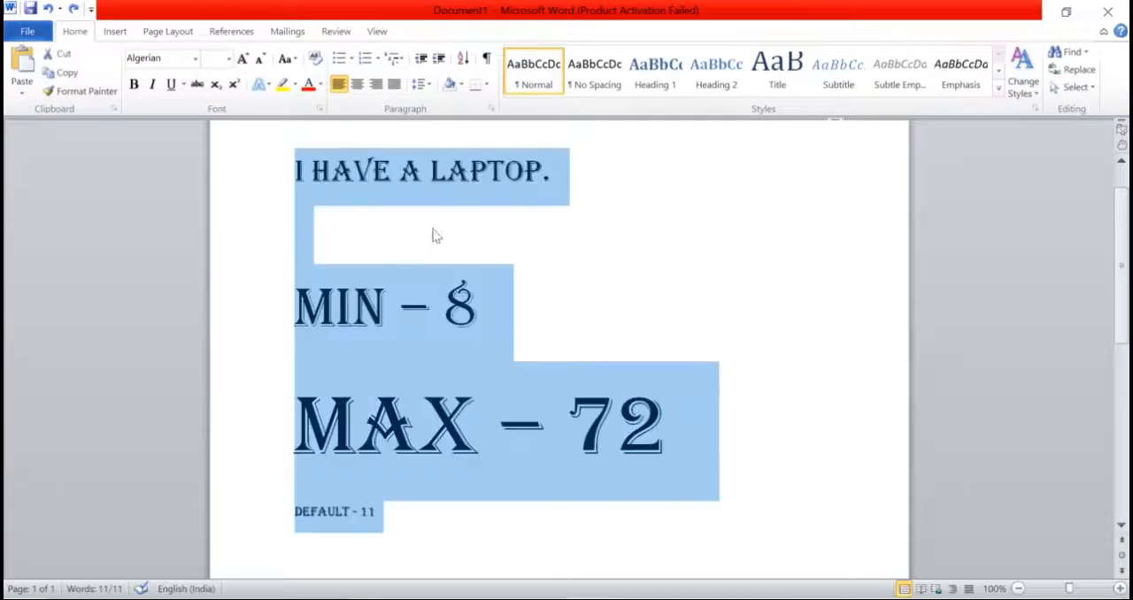
{"action": "key", "text": "Delete"}
{"action": "type", "text": "=rand"}
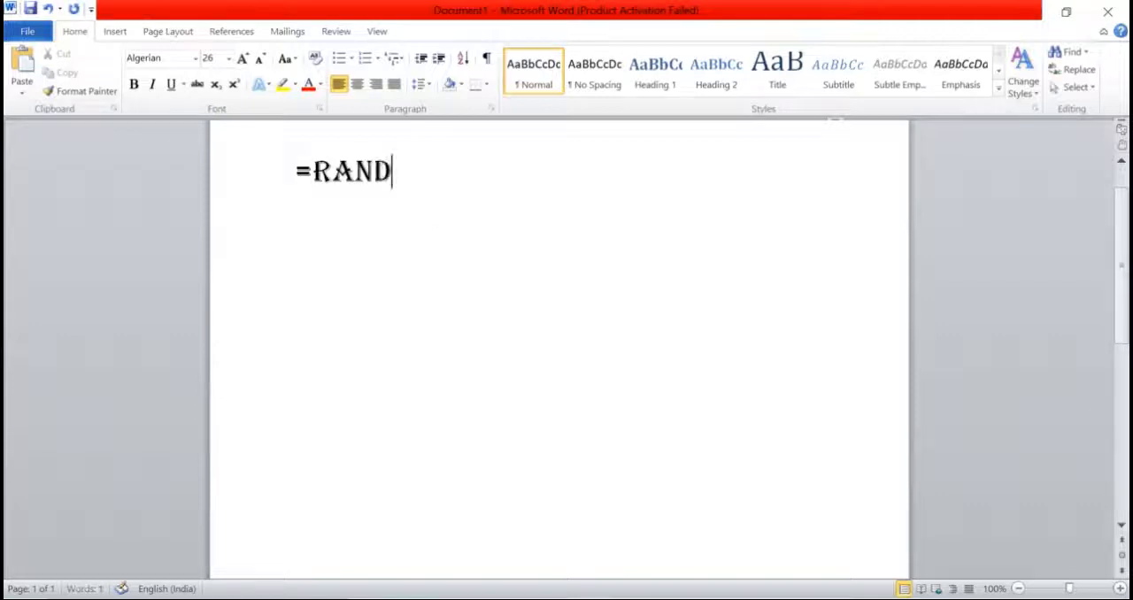
{"action": "type", "text": "()"}
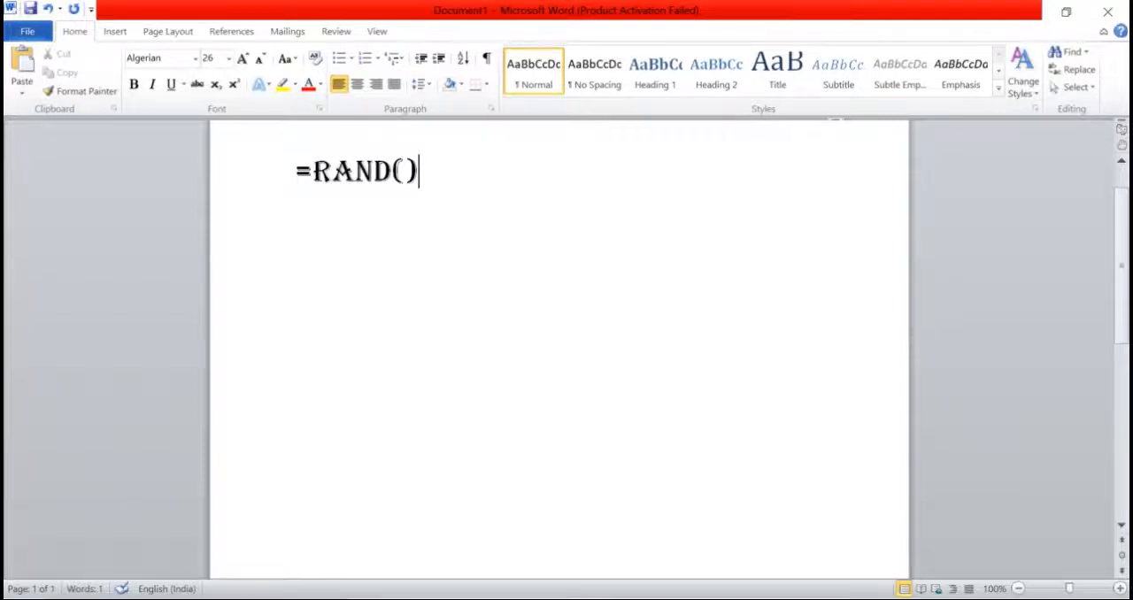
{"action": "key", "text": "Return"}
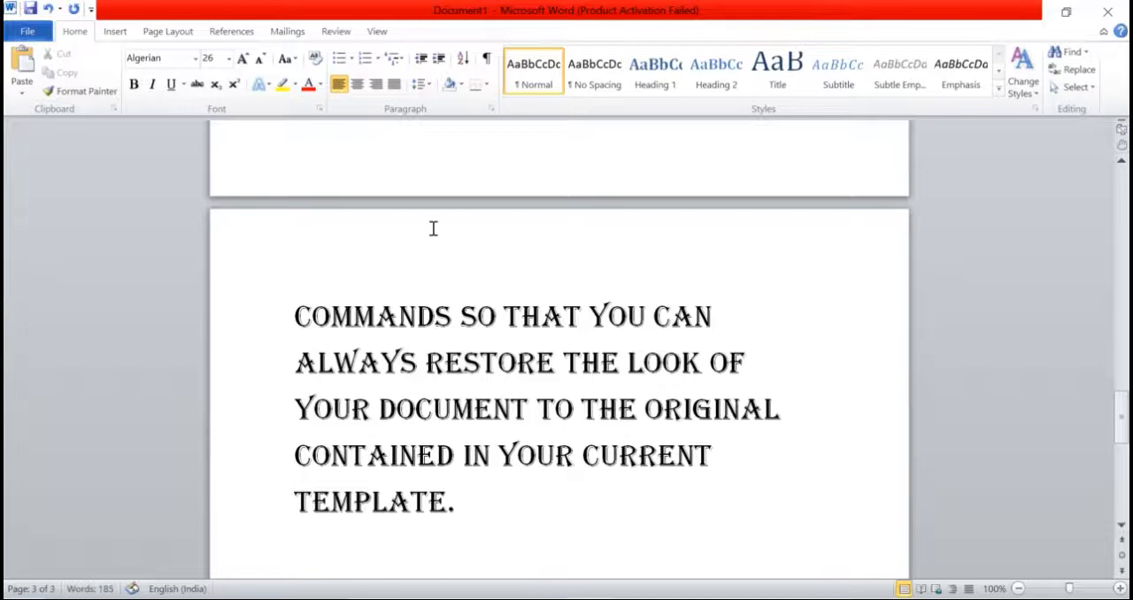
Step: Set the font size of all the sample text to 18
{"action": "scroll", "coordinate": [433, 227], "scroll_direction": "up", "scroll_amount": 5}
{"action": "scroll", "coordinate": [433, 228], "scroll_direction": "up", "scroll_amount": 2}
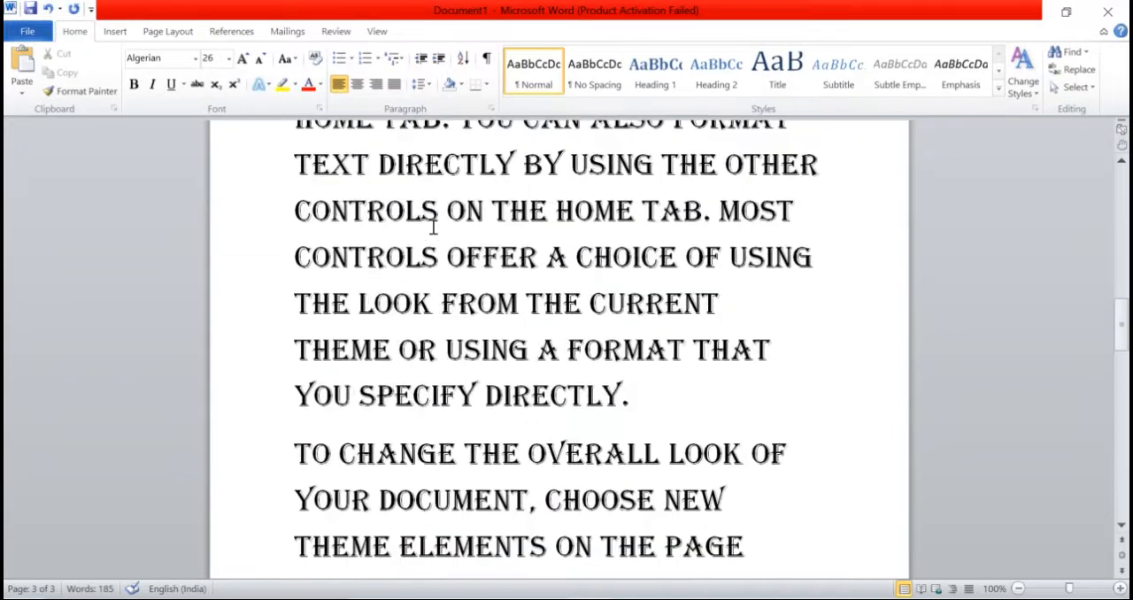
{"action": "key", "text": "ctrl+a"}
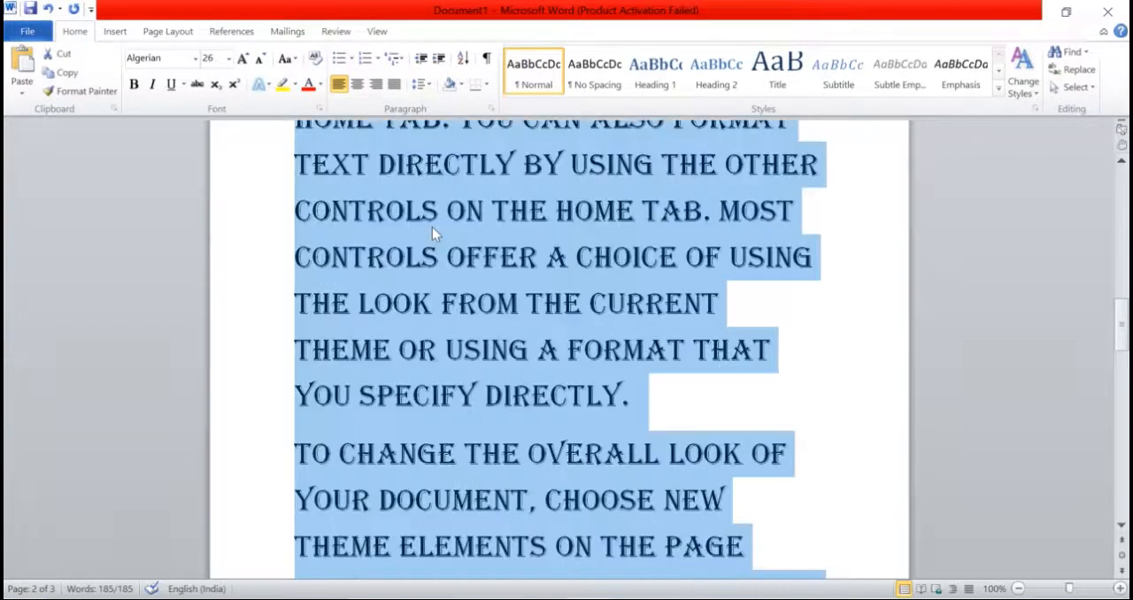
{"action": "left_click", "coordinate": [229, 58]}
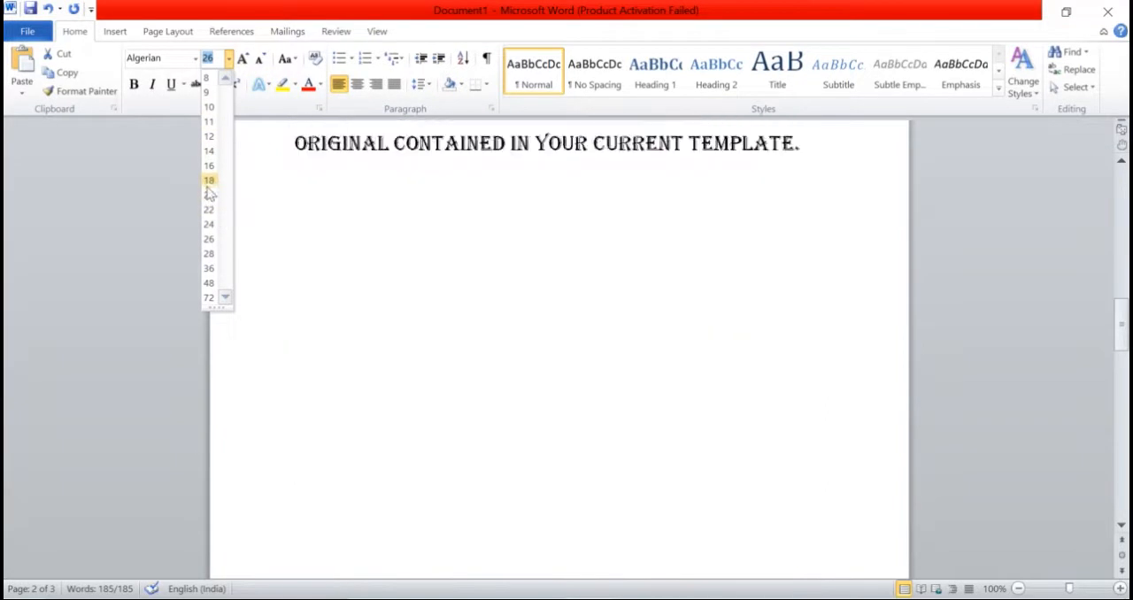
{"action": "left_click", "coordinate": [209, 181]}
{"action": "scroll", "coordinate": [481, 299], "scroll_direction": "up", "scroll_amount": 10}
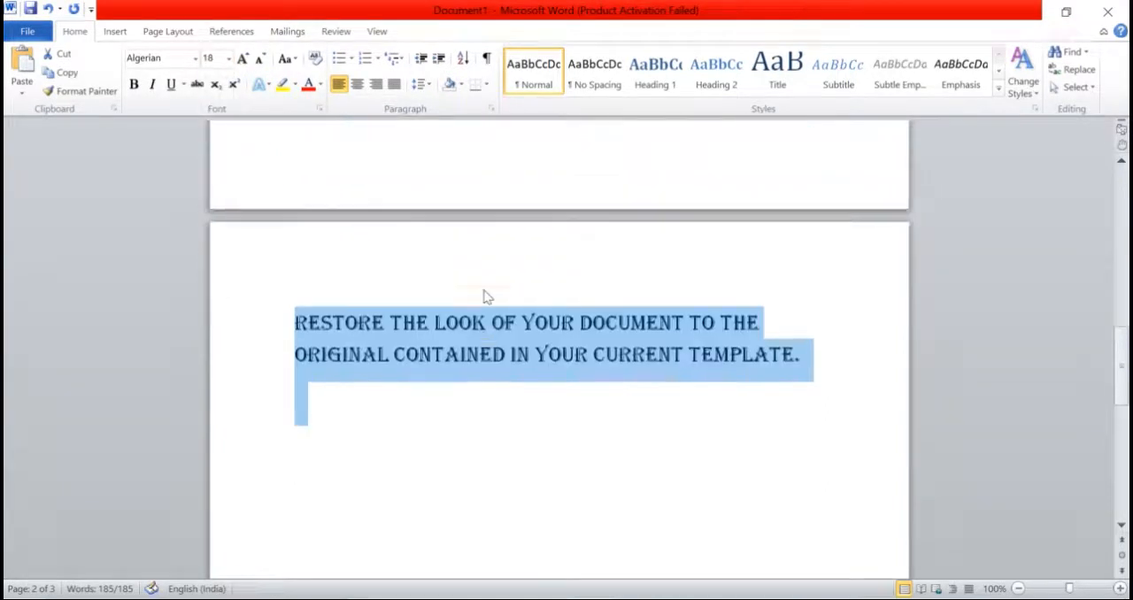
Step: Change the font of all the sample text to Calibri (Body) and clear the selection
{"action": "scroll", "coordinate": [480, 299], "scroll_direction": "up", "scroll_amount": 5}
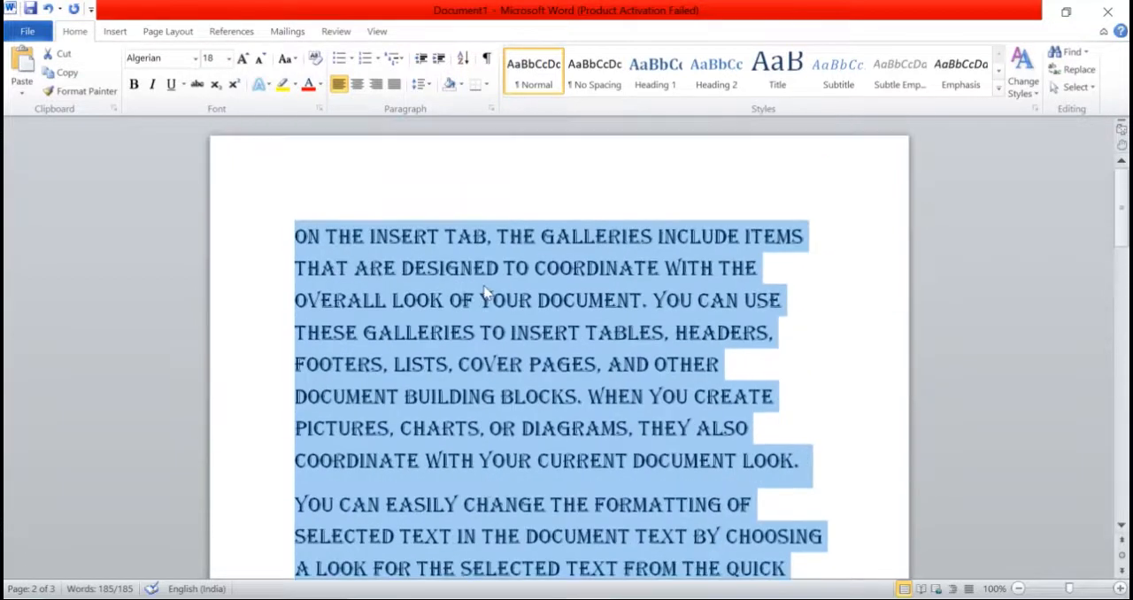
{"action": "left_click", "coordinate": [194, 58]}
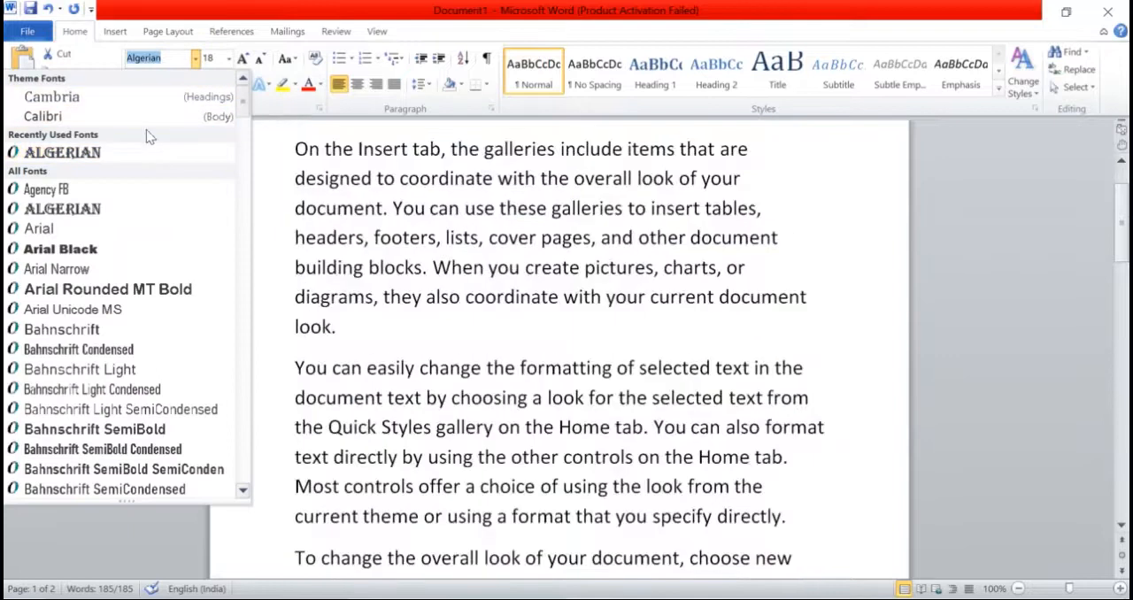
{"action": "left_click", "coordinate": [148, 118]}
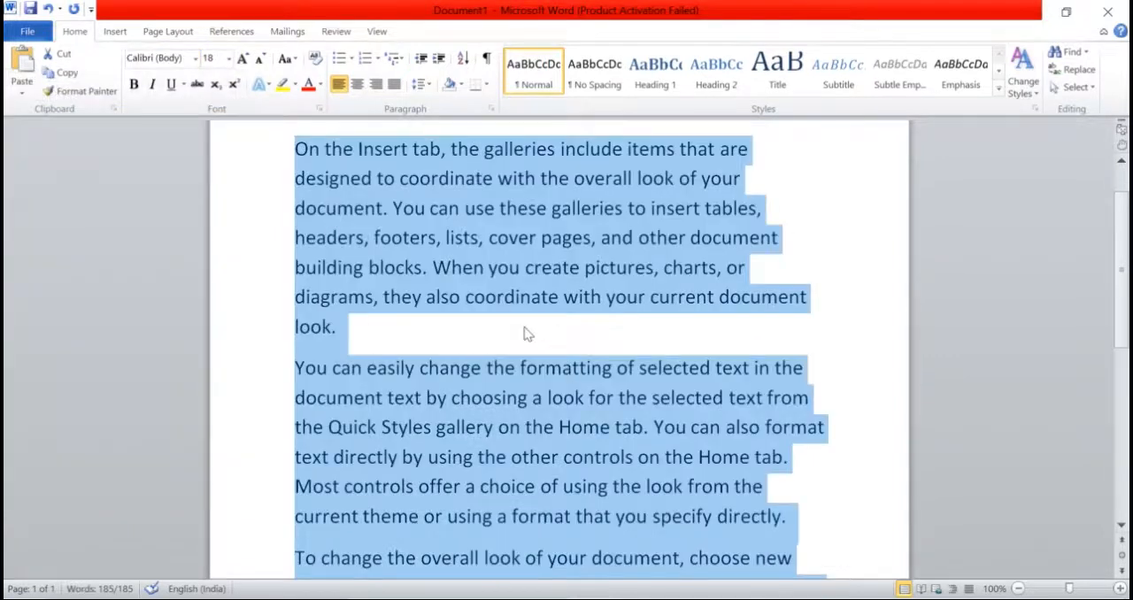
{"action": "left_click", "coordinate": [526, 333]}
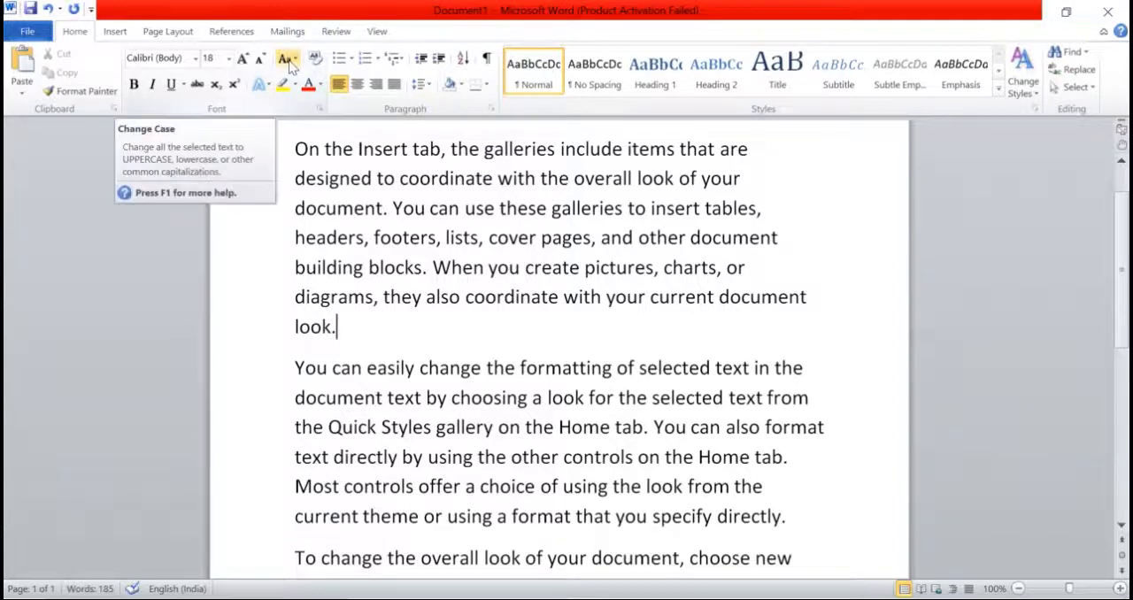
{"action": "left_click", "coordinate": [294, 62]}
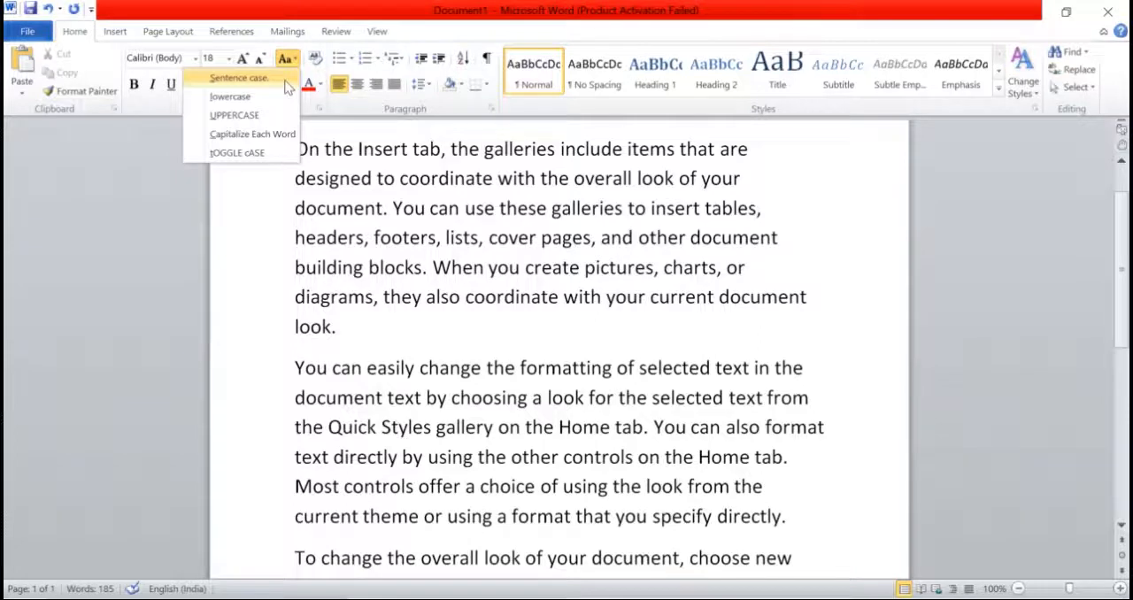
{"action": "left_click", "coordinate": [316, 179]}
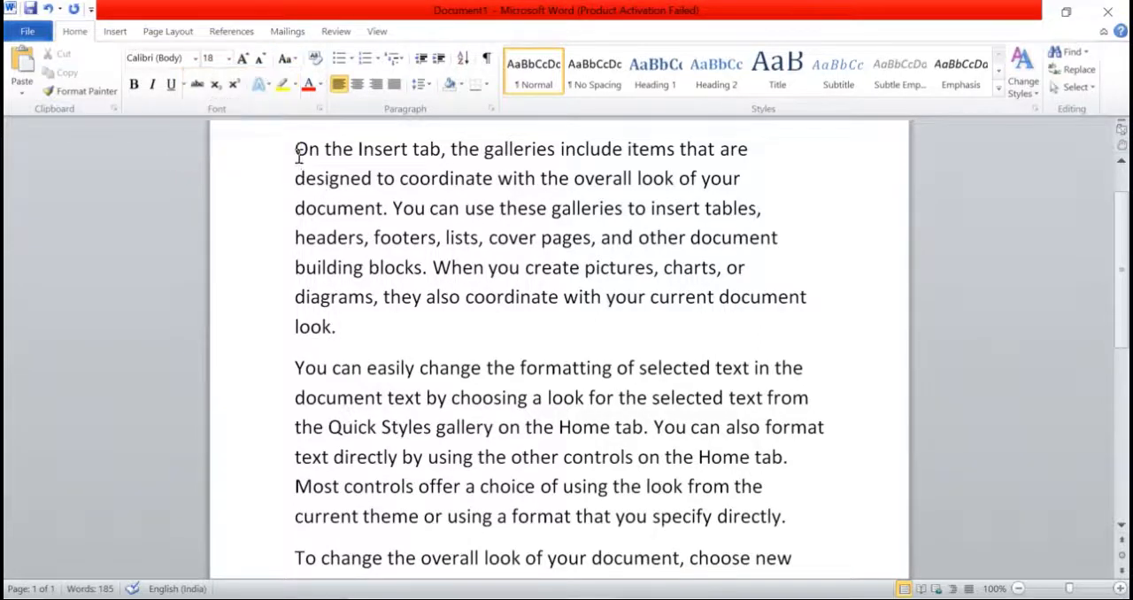
Step: Highlight the first paragraph's sentences in turn, from its opening words to "document" and from "You can use" to "building blocks."
{"action": "left_click_drag", "start_coordinate": [295, 150], "coordinate": [386, 210]}
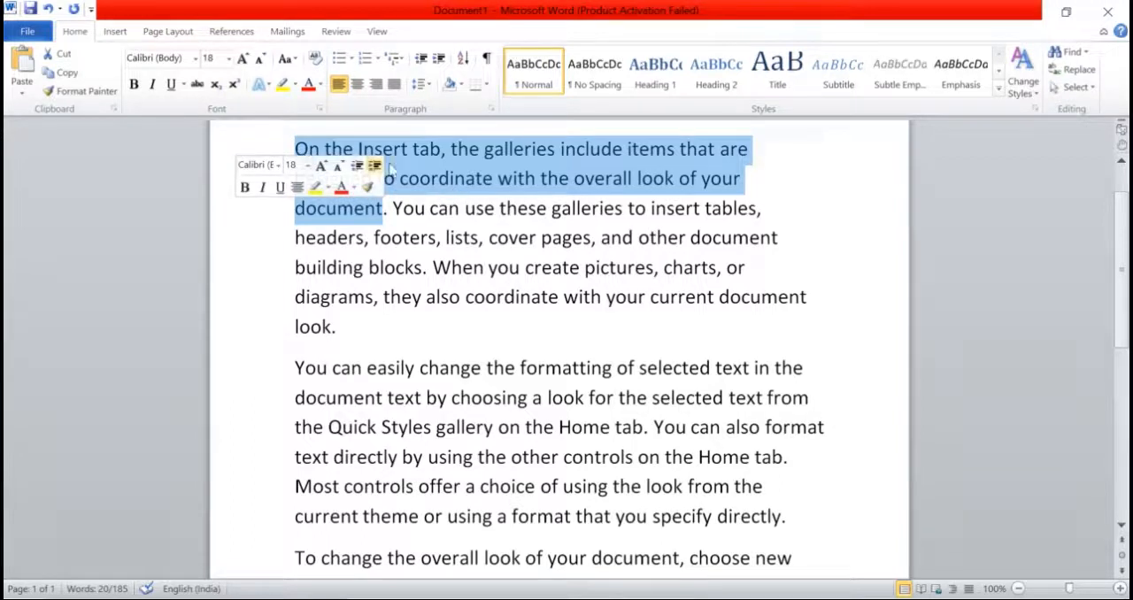
{"action": "left_click", "coordinate": [437, 178]}
{"action": "left_click_drag", "start_coordinate": [291, 146], "coordinate": [368, 217]}
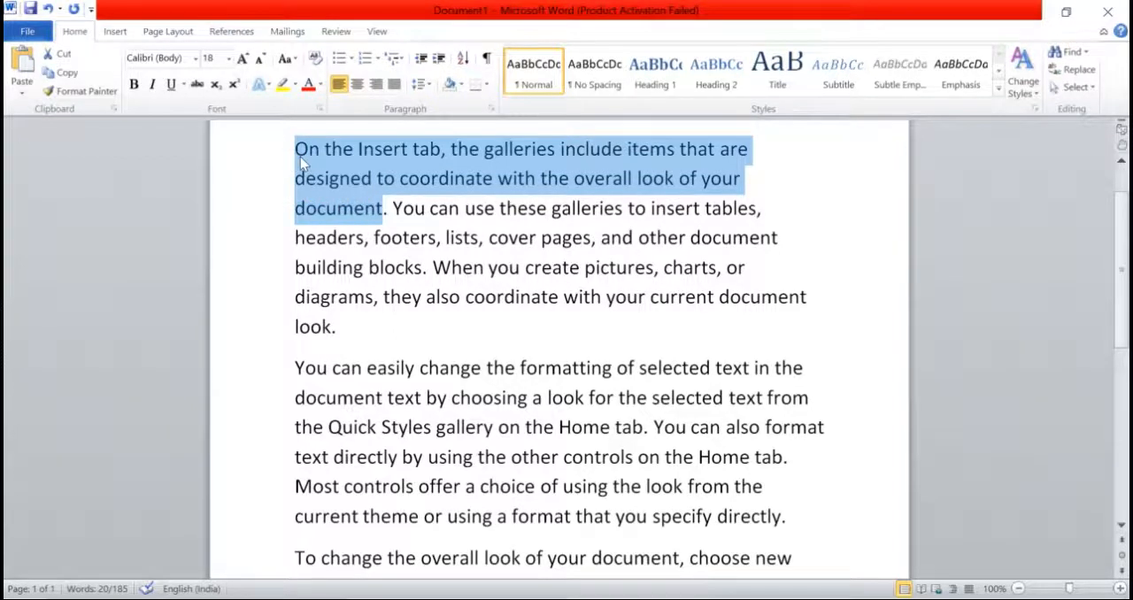
{"action": "left_click", "coordinate": [388, 210]}
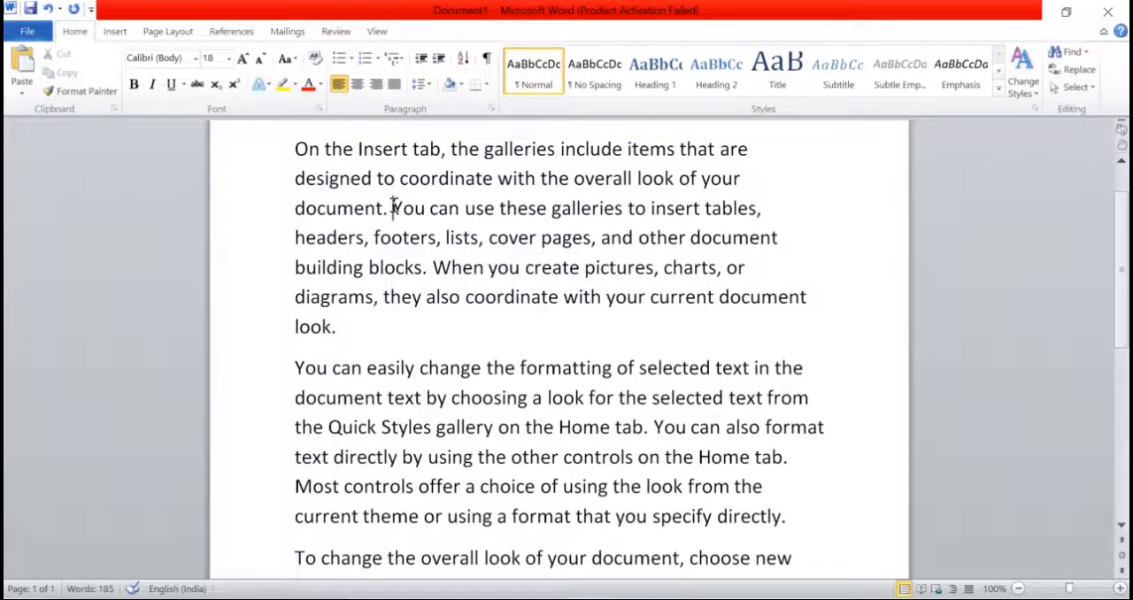
{"action": "left_click_drag", "start_coordinate": [394, 210], "coordinate": [431, 266]}
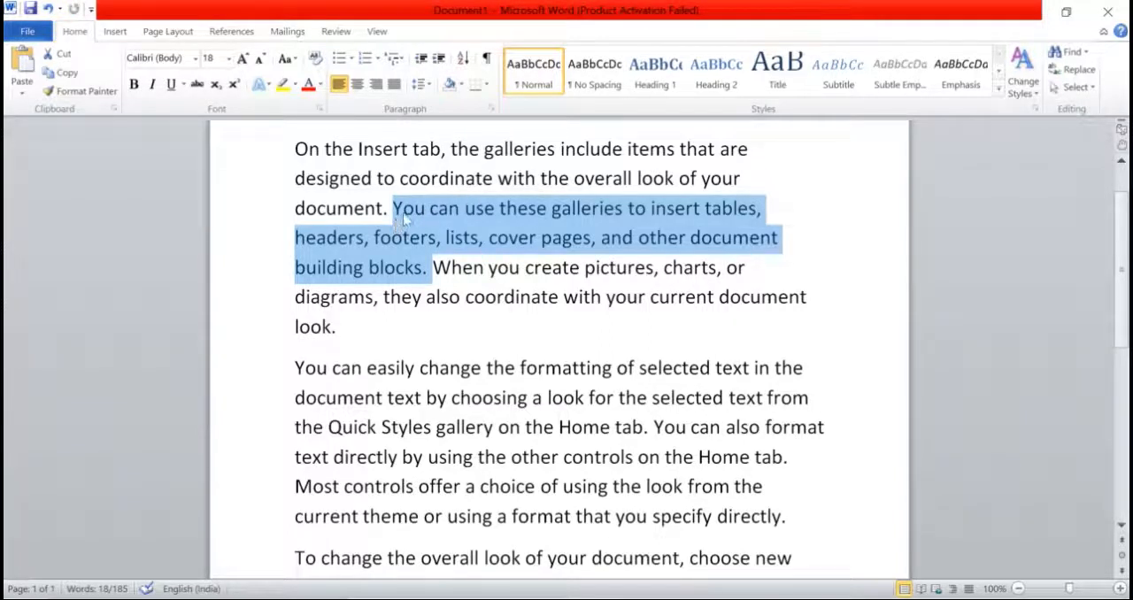
{"action": "left_click", "coordinate": [422, 271]}
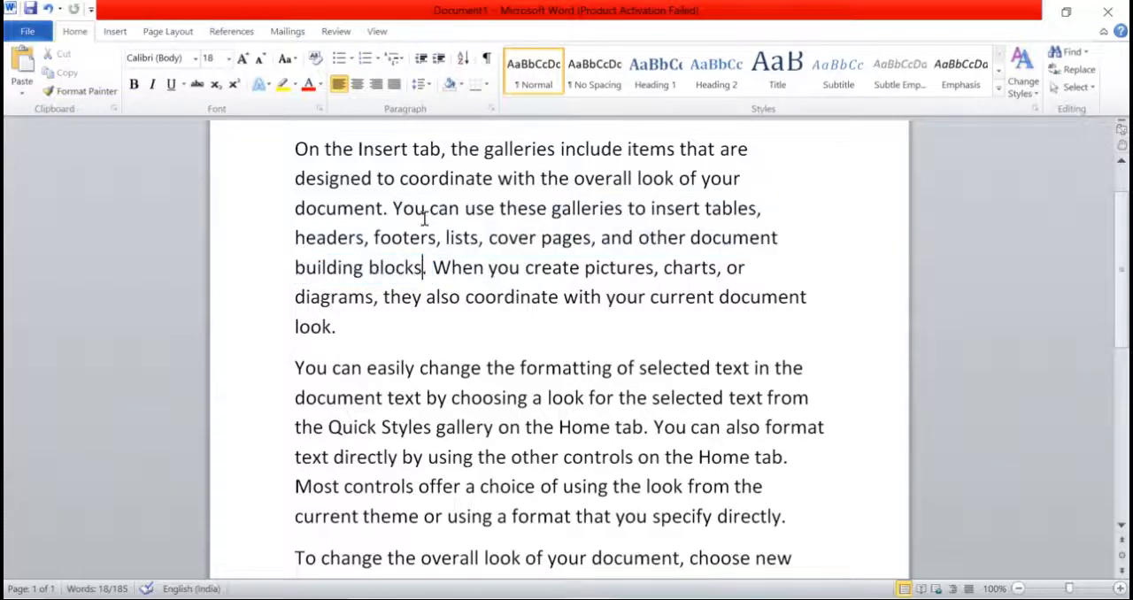
{"action": "left_click", "coordinate": [292, 64]}
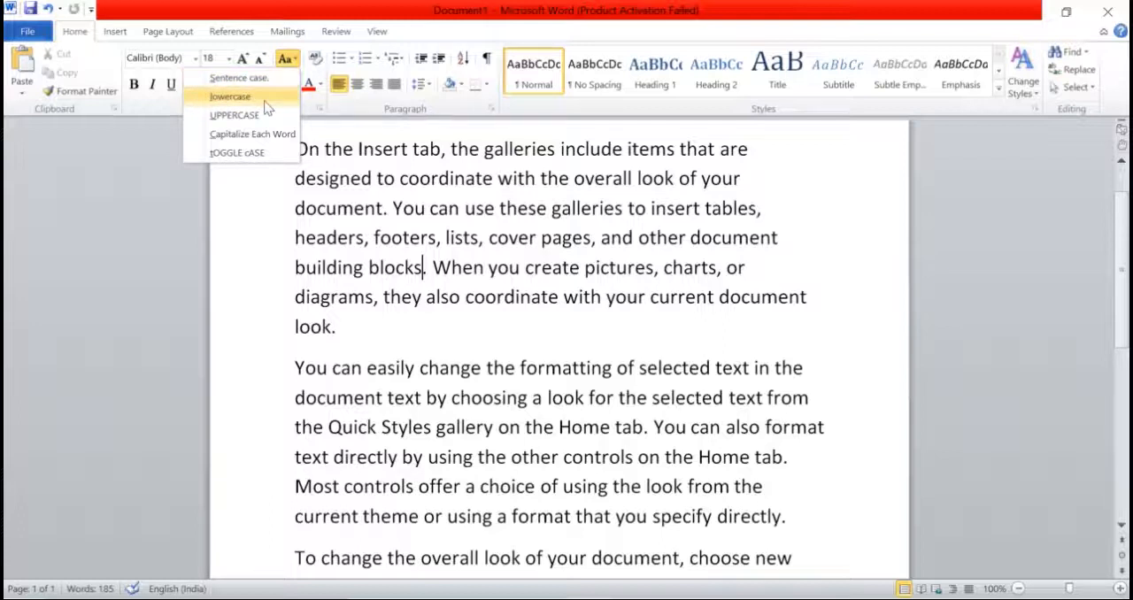
{"action": "left_click", "coordinate": [361, 223]}
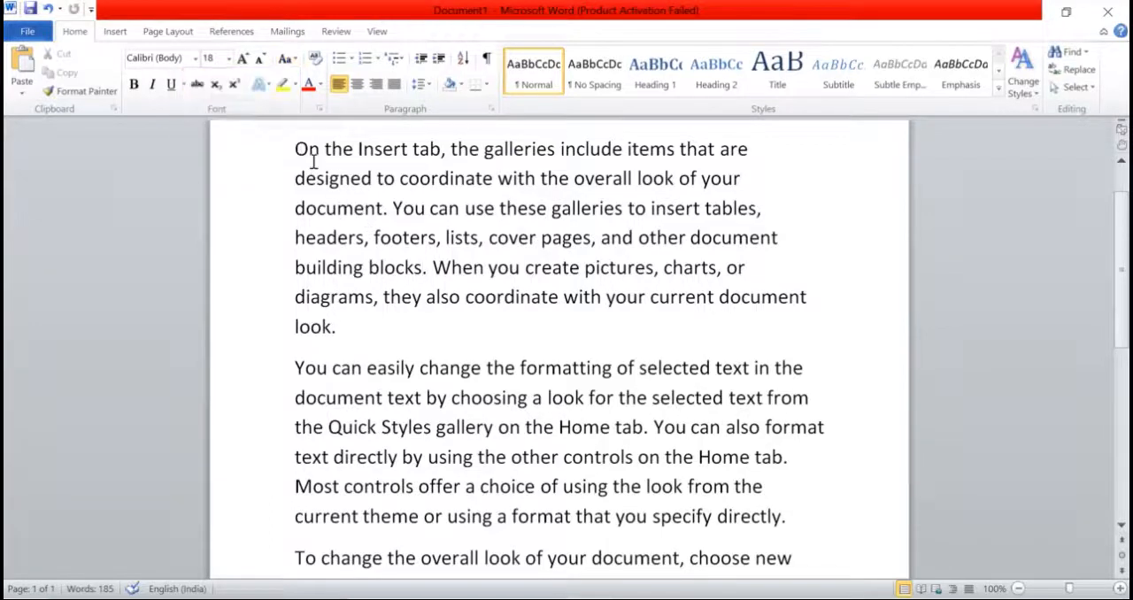
Step: Change the case of the entire first paragraph to lowercase and then to UPPERCASE
{"action": "left_click_drag", "start_coordinate": [295, 149], "coordinate": [368, 325]}
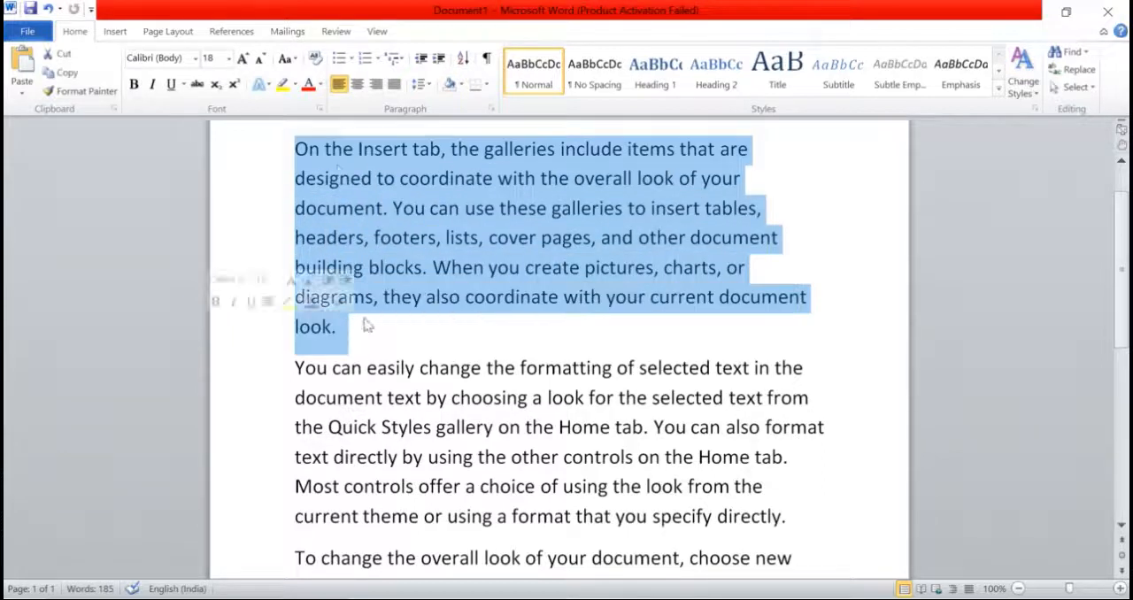
{"action": "left_click", "coordinate": [284, 62]}
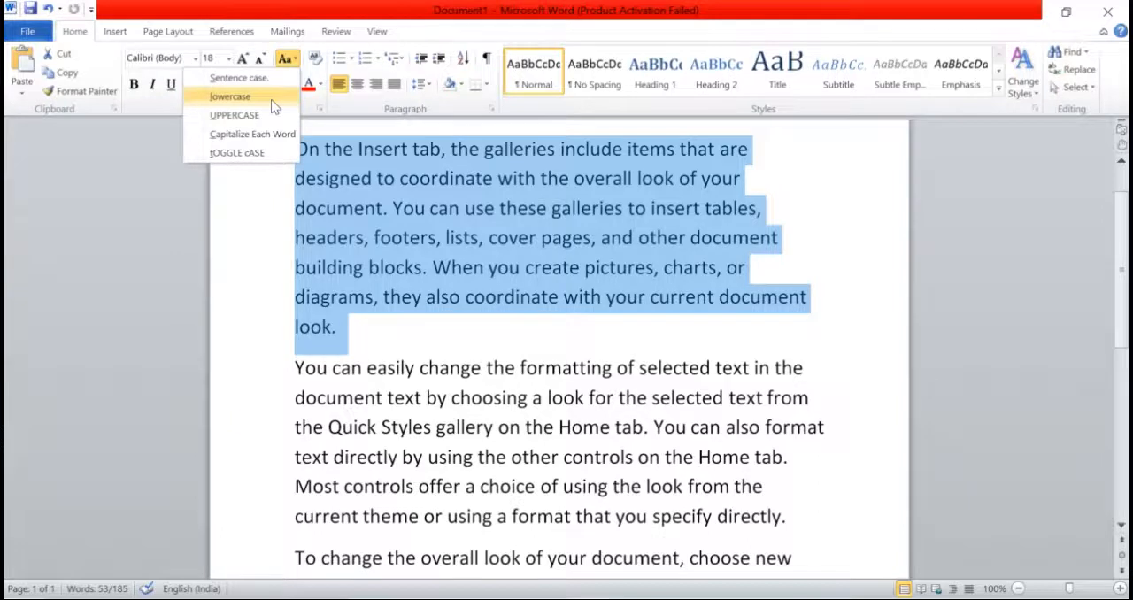
{"action": "left_click", "coordinate": [271, 99]}
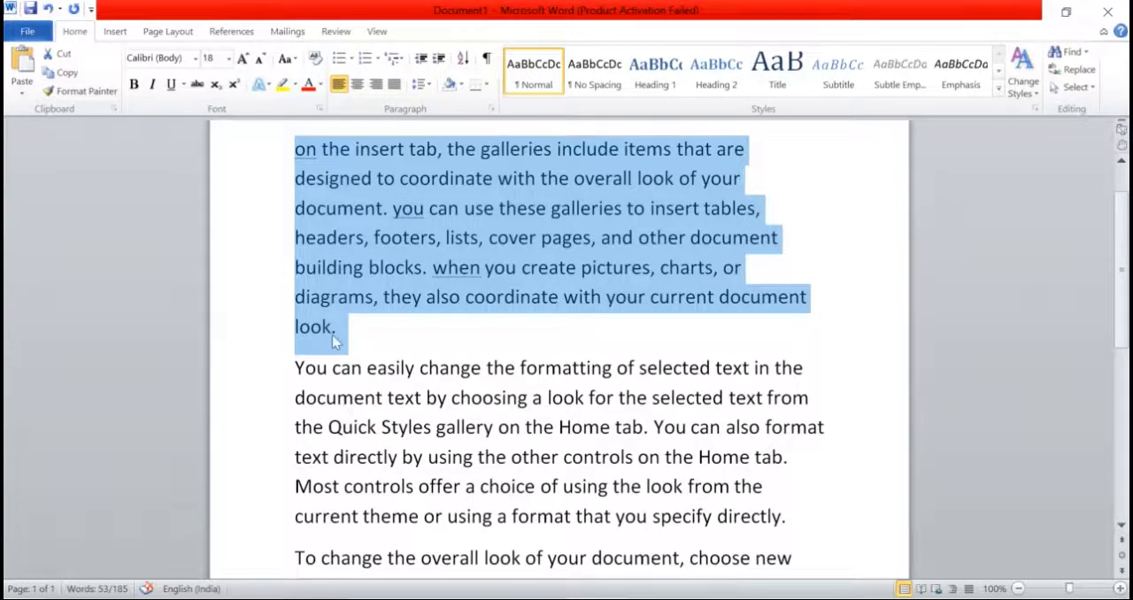
{"action": "scroll", "coordinate": [324, 365], "scroll_direction": "down", "scroll_amount": 1}
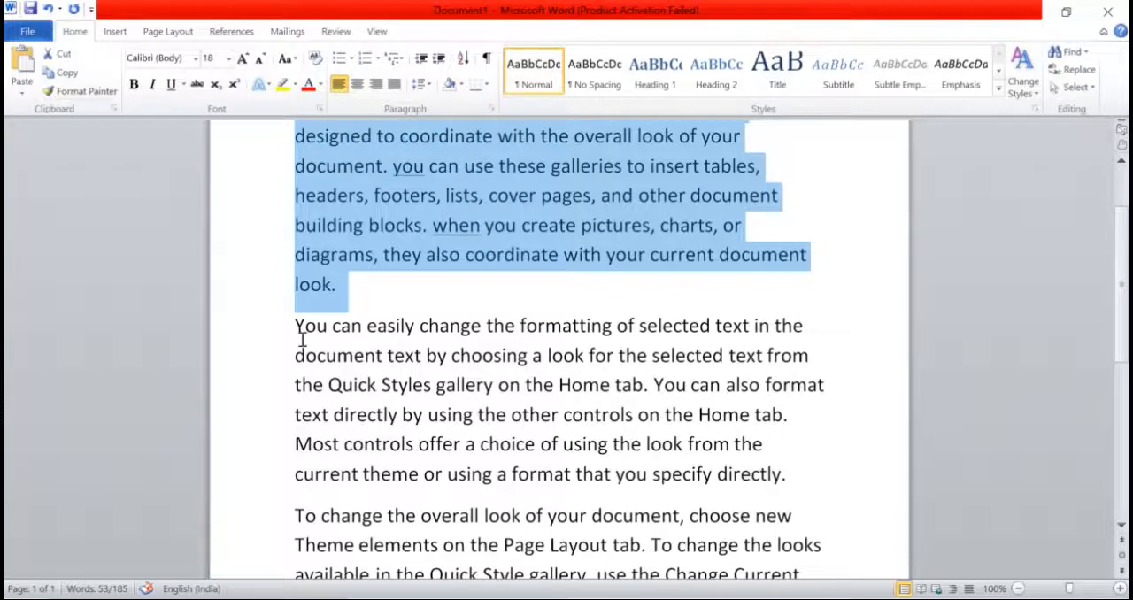
{"action": "scroll", "coordinate": [441, 383], "scroll_direction": "up", "scroll_amount": 1}
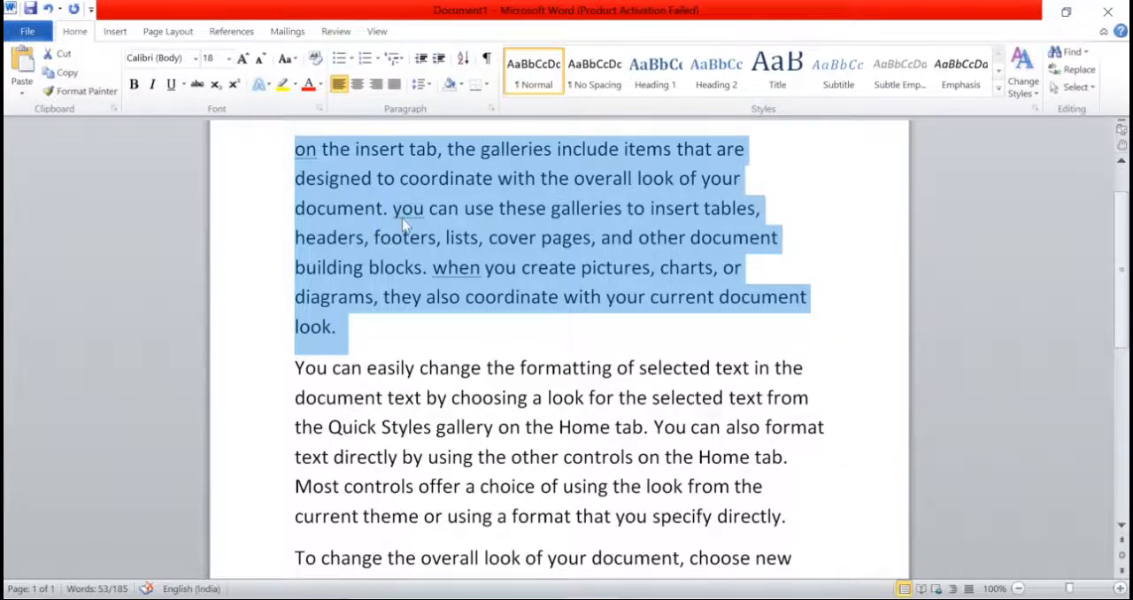
{"action": "left_click", "coordinate": [295, 61]}
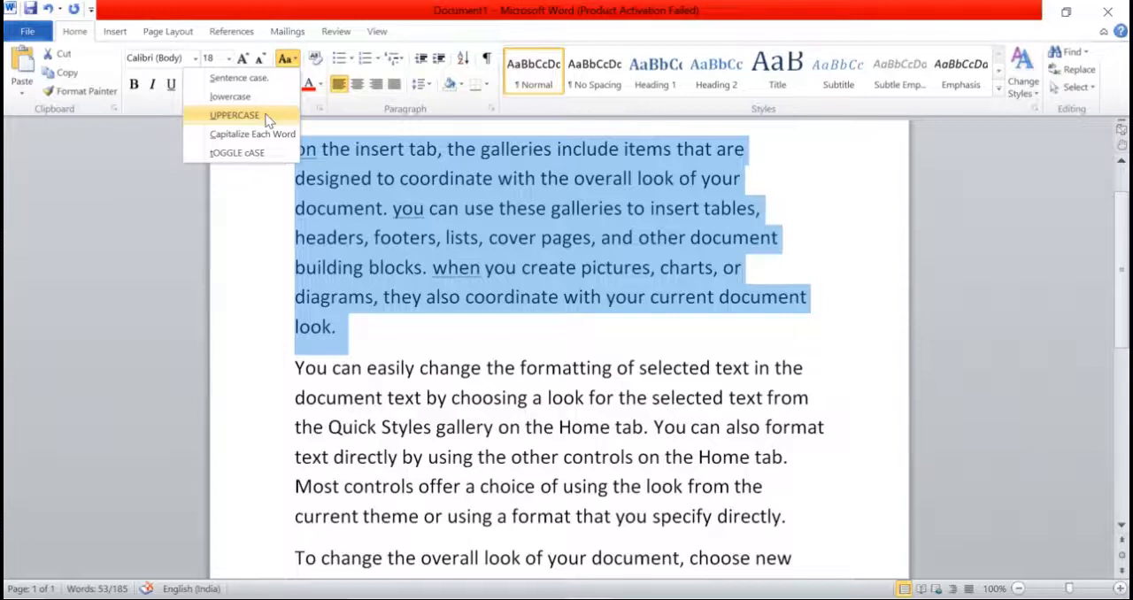
{"action": "left_click", "coordinate": [235, 115]}
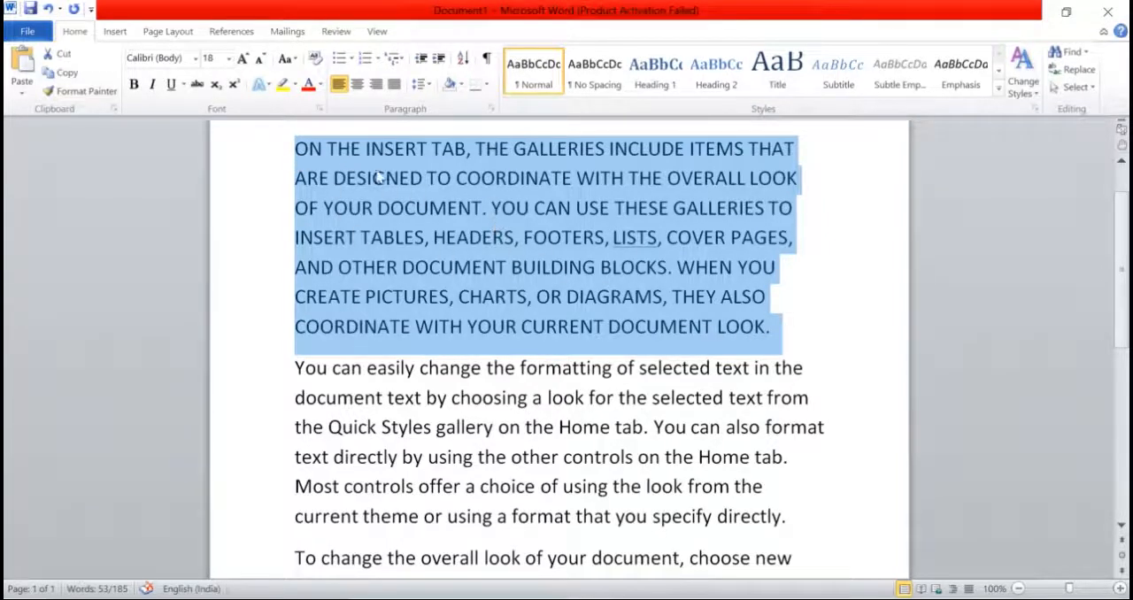
Step: Apply Capitalize Each Word to the first paragraph and highlight "The" and the initial "T" of "Tab" as examples
{"action": "left_click", "coordinate": [296, 60]}
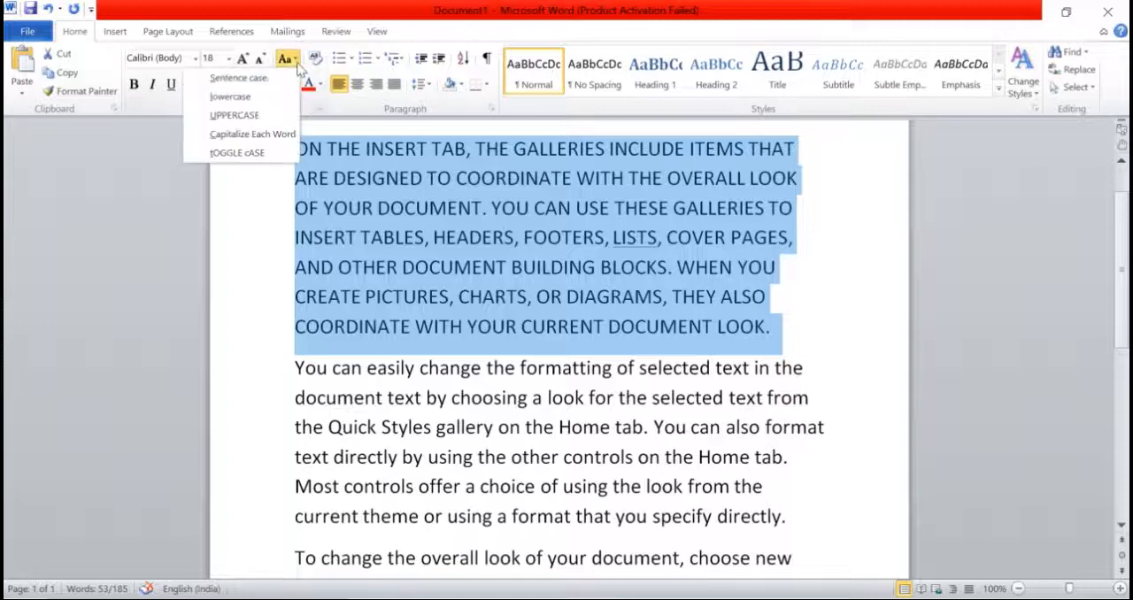
{"action": "left_click", "coordinate": [271, 144]}
{"action": "left_click", "coordinate": [476, 329]}
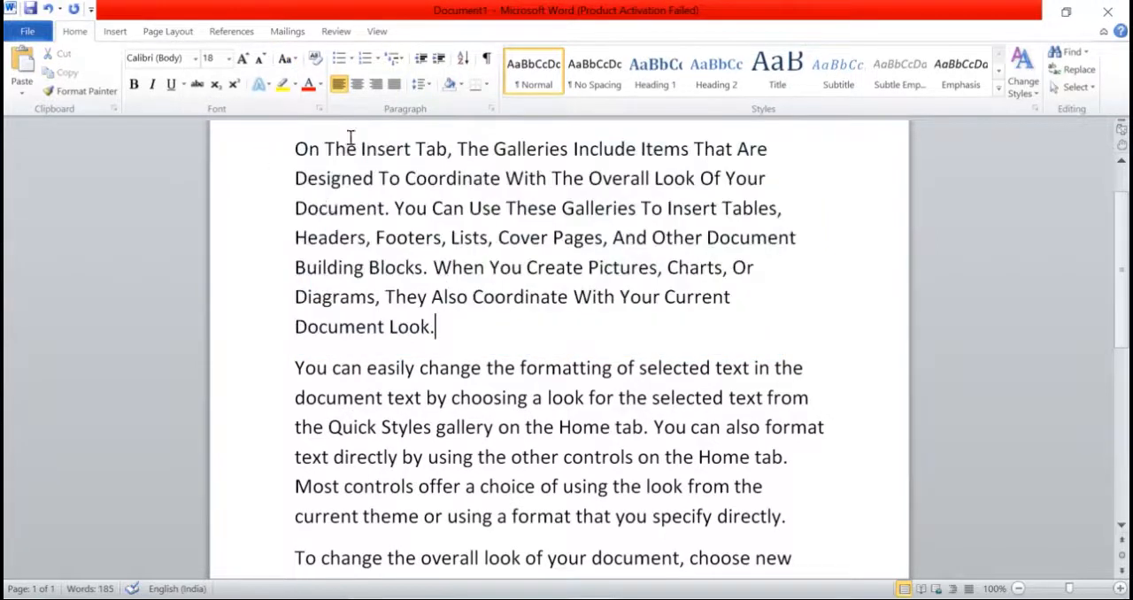
{"action": "left_click_drag", "start_coordinate": [296, 148], "coordinate": [357, 151]}
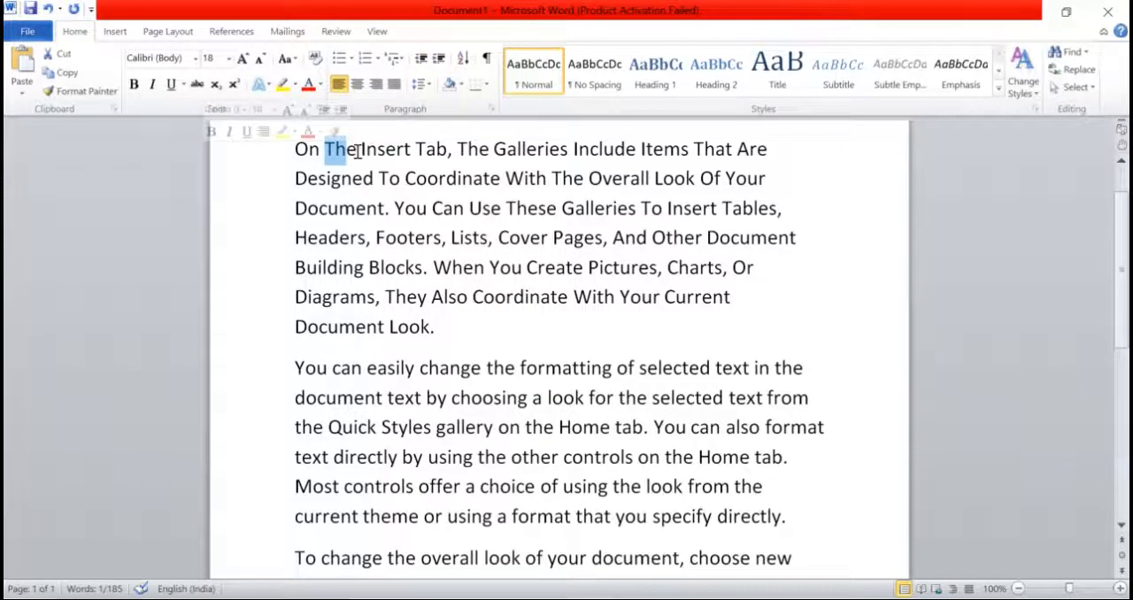
{"action": "left_click", "coordinate": [417, 149]}
{"action": "left_click_drag", "start_coordinate": [418, 150], "coordinate": [428, 150]}
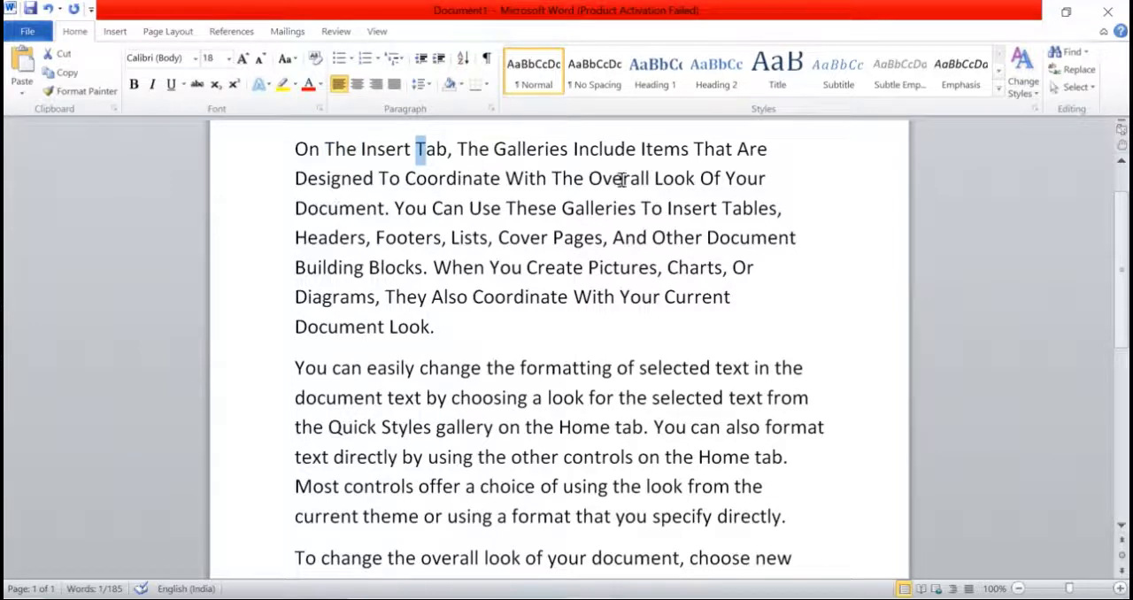
{"action": "left_click", "coordinate": [369, 204]}
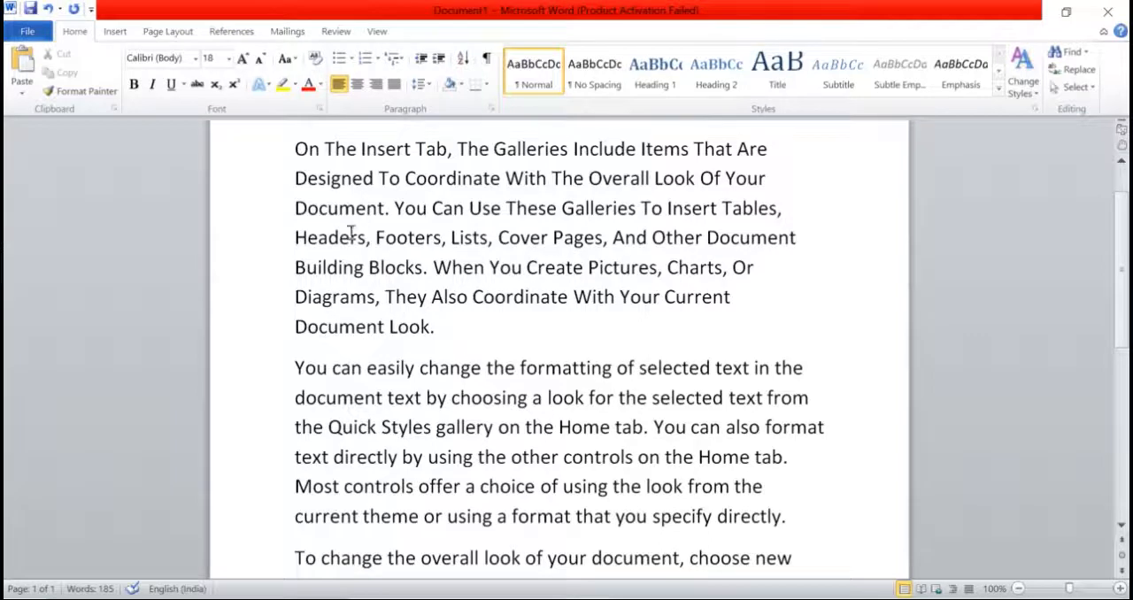
Step: Apply tOGGLE cASE to the first paragraph, and then convert it to Sentence case
{"action": "left_click_drag", "start_coordinate": [288, 147], "coordinate": [447, 317]}
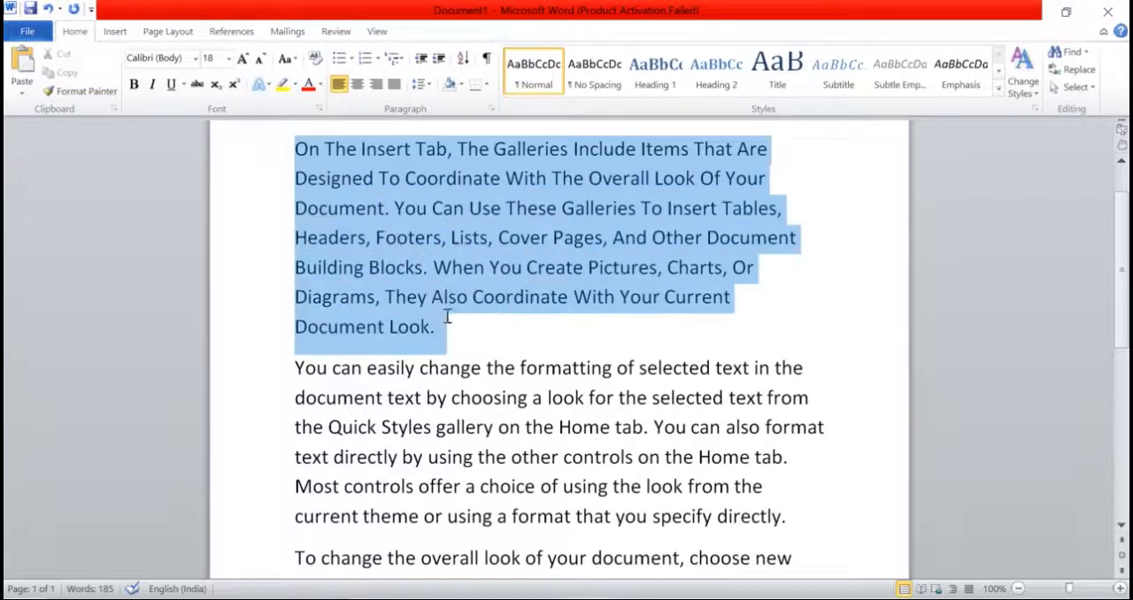
{"action": "left_click", "coordinate": [295, 62]}
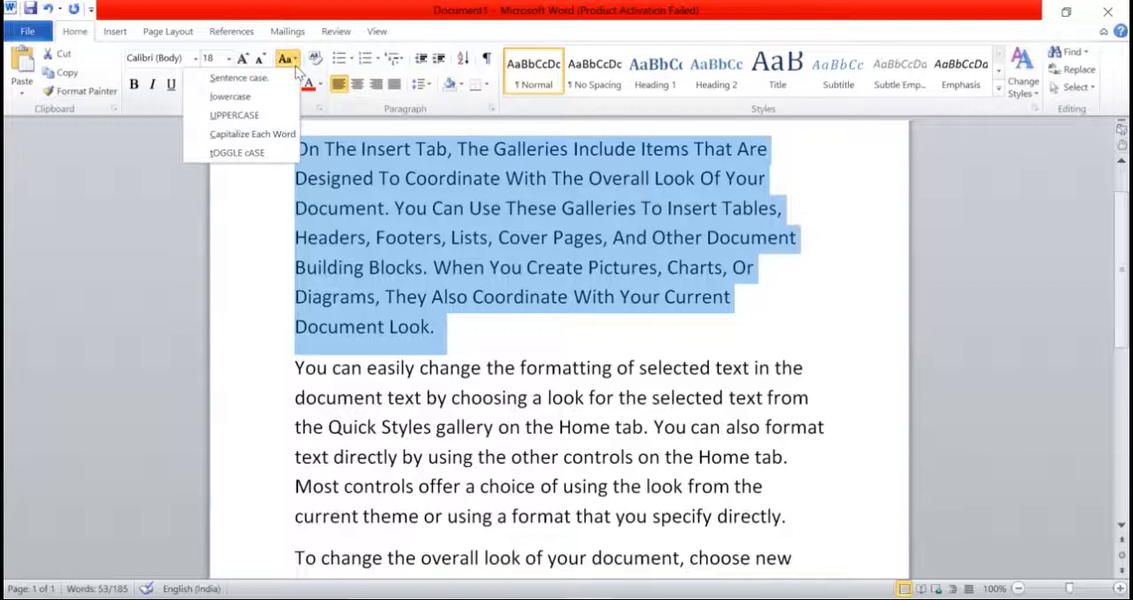
{"action": "left_click", "coordinate": [245, 155]}
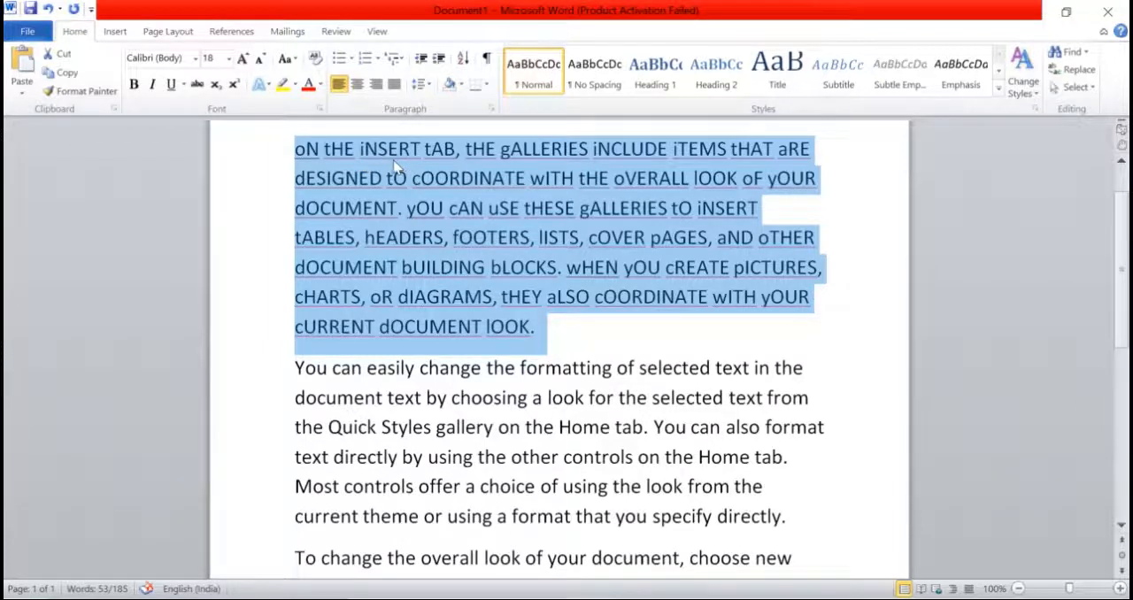
{"action": "left_click", "coordinate": [299, 59]}
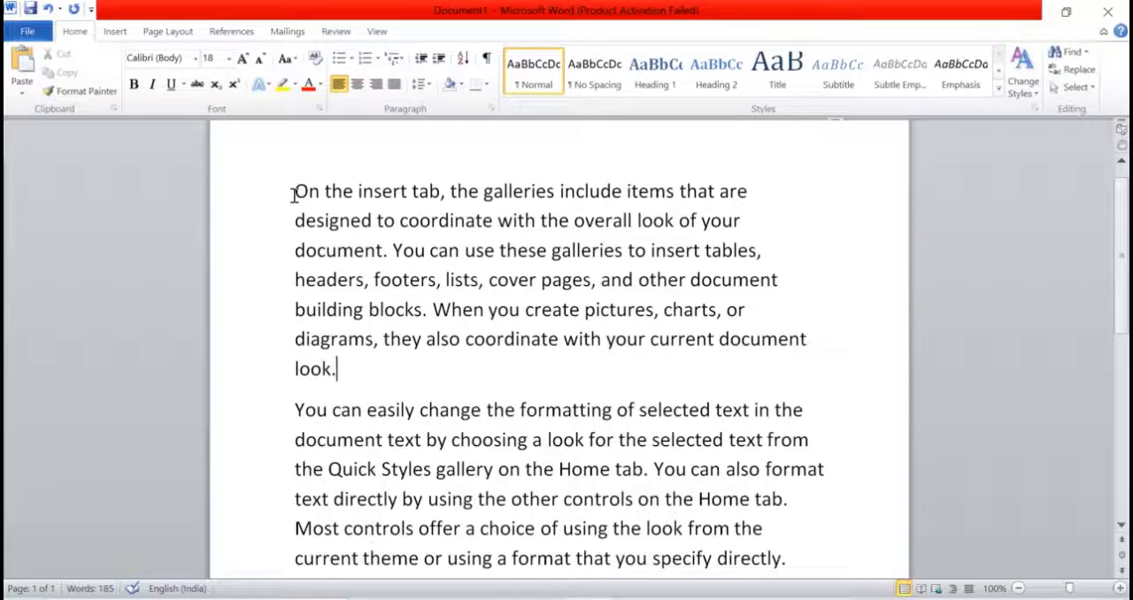
Step: Set the first paragraph's font to Algerian and its font size to 20
{"action": "left_click_drag", "start_coordinate": [293, 195], "coordinate": [354, 362]}
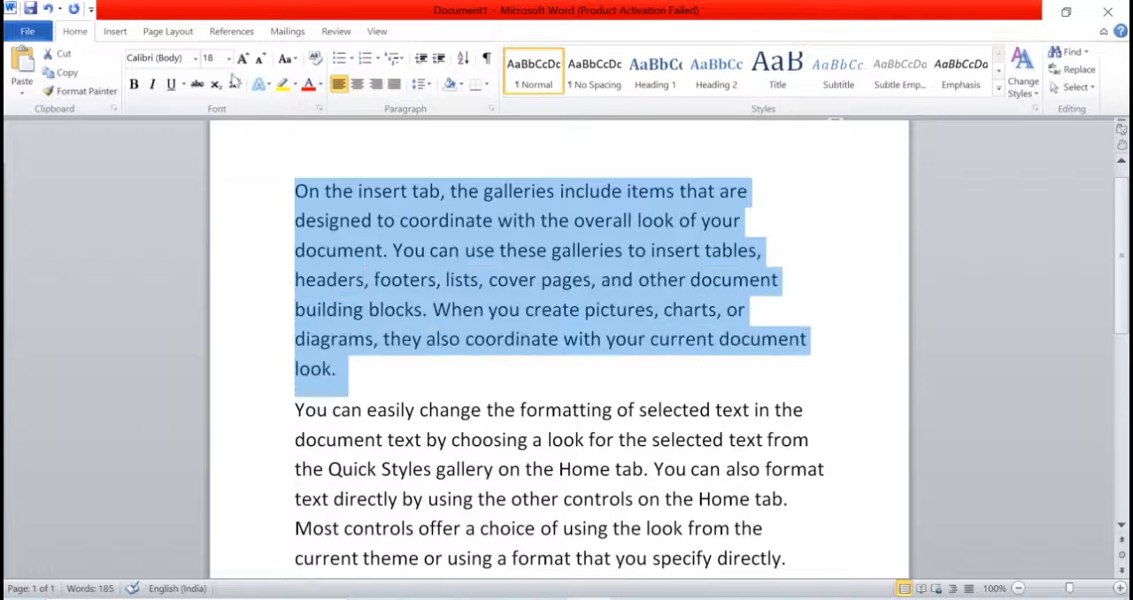
{"action": "left_click", "coordinate": [195, 58]}
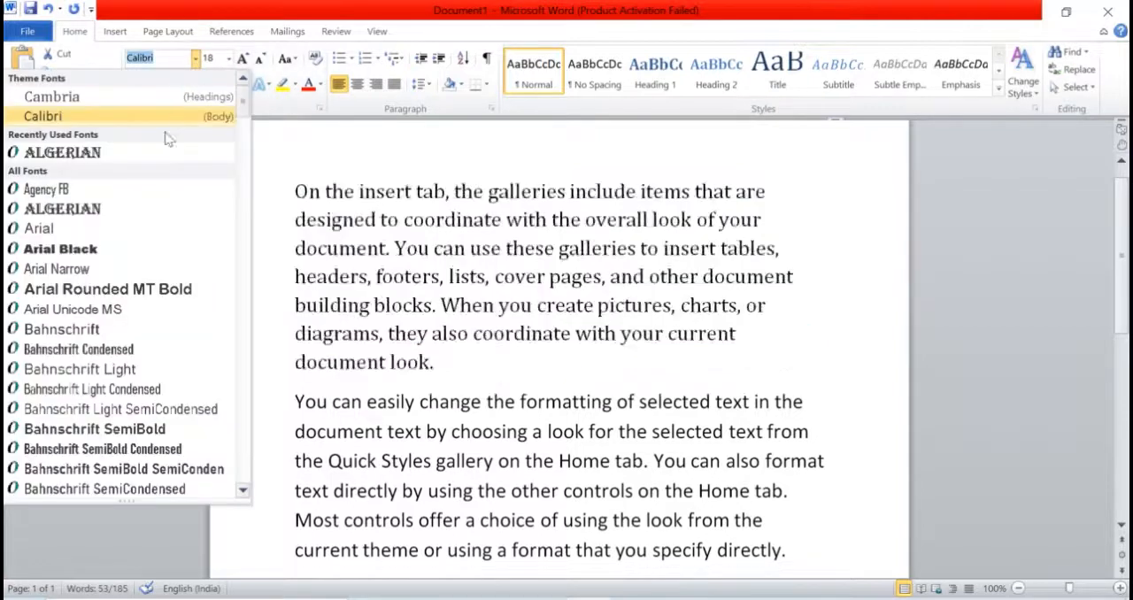
{"action": "left_click", "coordinate": [151, 161]}
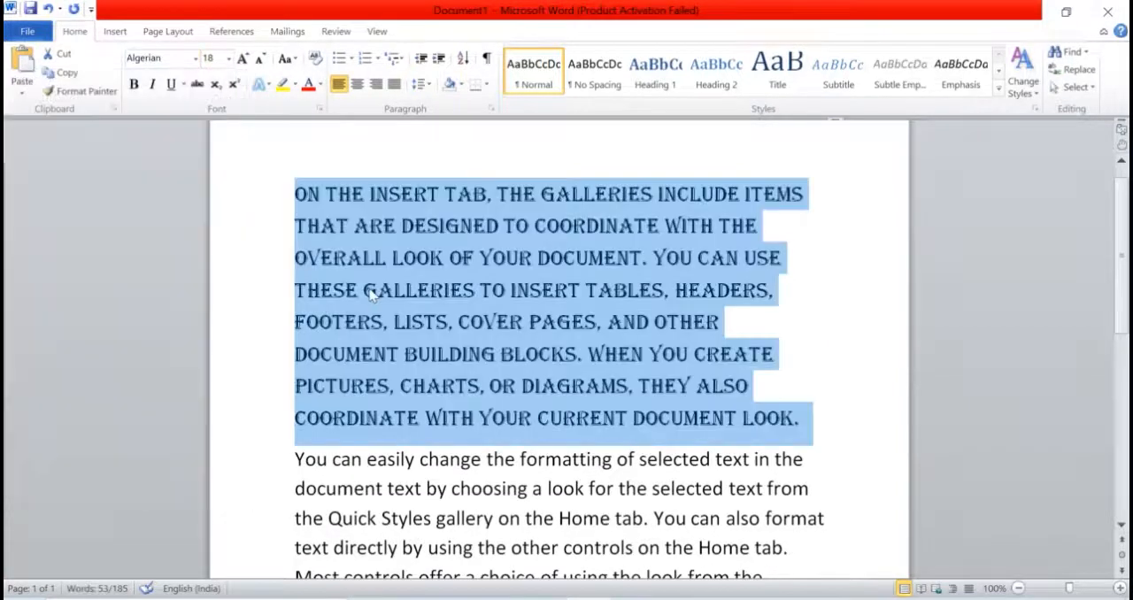
{"action": "left_click", "coordinate": [227, 57]}
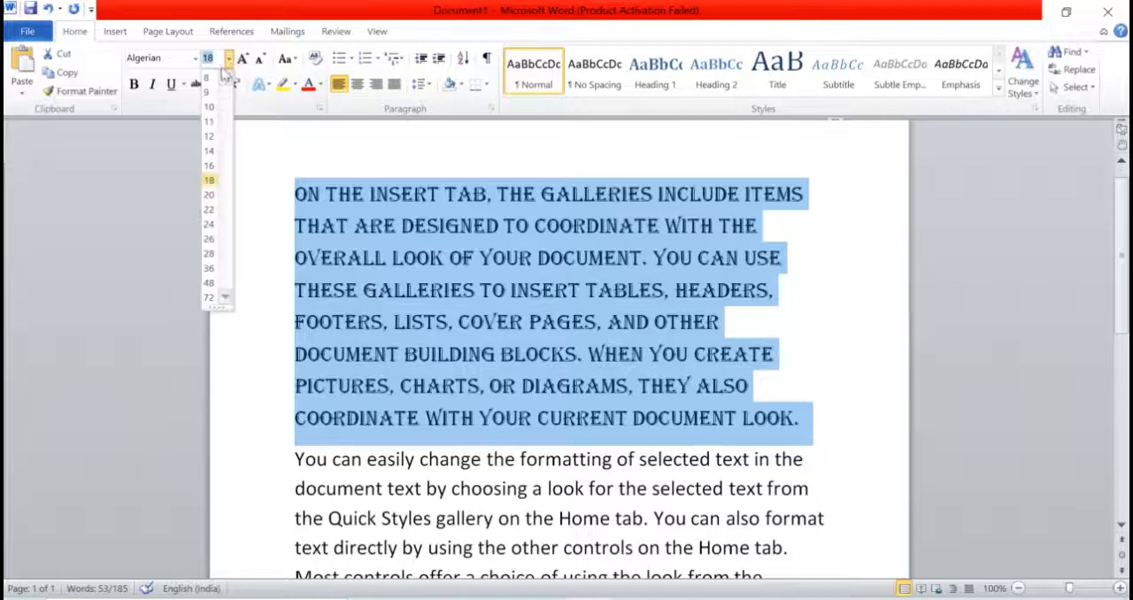
{"action": "left_click", "coordinate": [209, 194]}
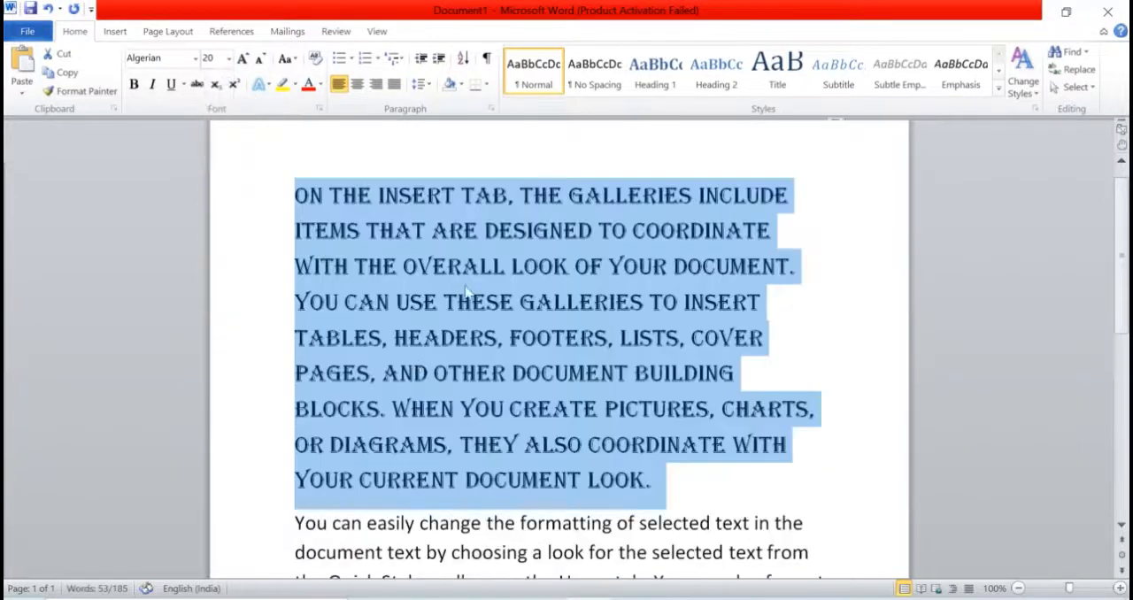
{"action": "scroll", "coordinate": [474, 301], "scroll_direction": "down", "scroll_amount": 1}
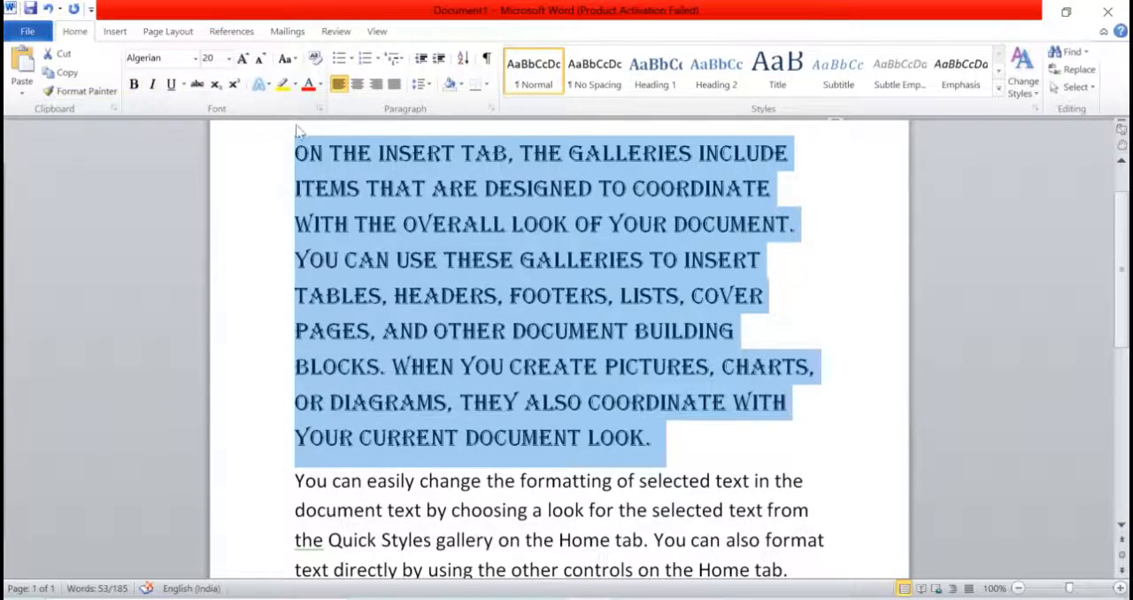
Step: Format the first paragraph as bold, italic and underlined with the standard red font color
{"action": "left_click", "coordinate": [133, 85]}
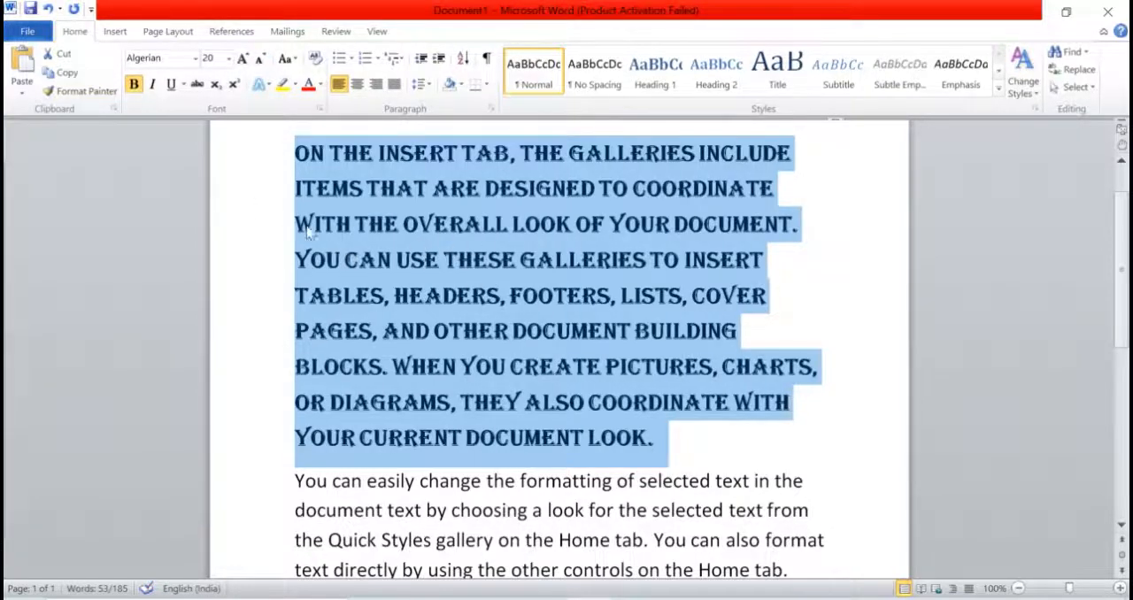
{"action": "left_click", "coordinate": [154, 86]}
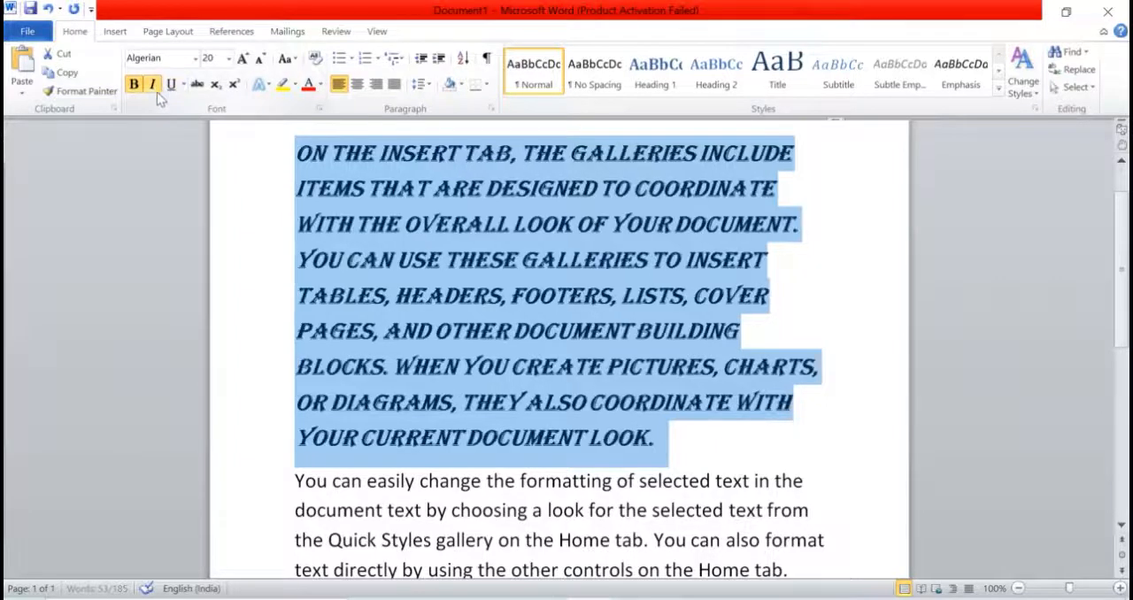
{"action": "left_click", "coordinate": [170, 85]}
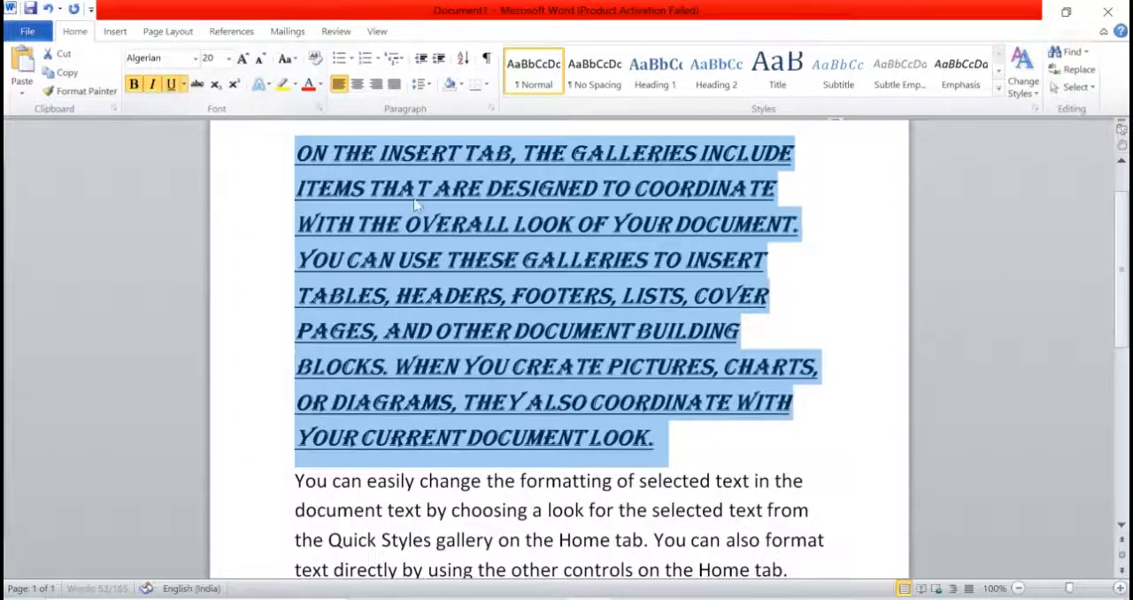
{"action": "left_click", "coordinate": [322, 94]}
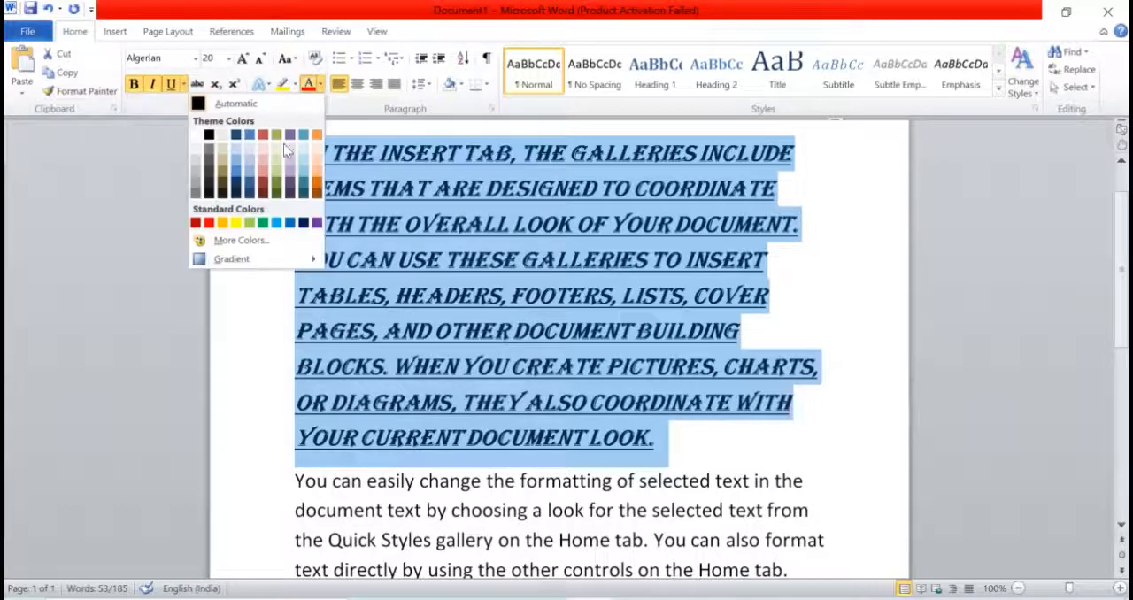
{"action": "left_click", "coordinate": [209, 223]}
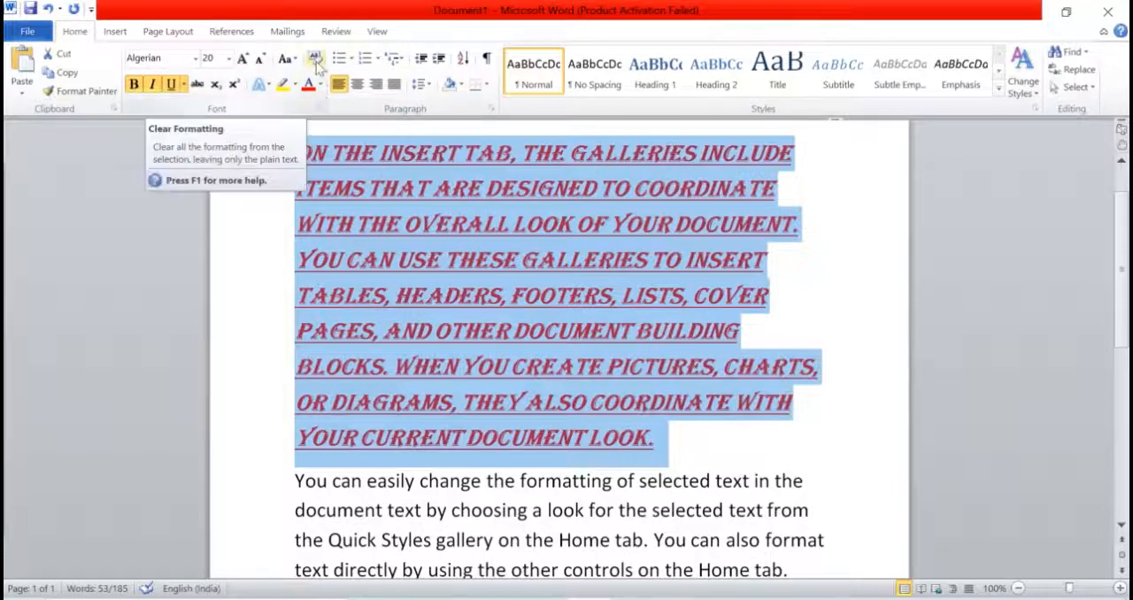
Step: Clear all formatting from the first paragraph, leaving plain text, and deselect it
{"action": "left_click", "coordinate": [316, 59]}
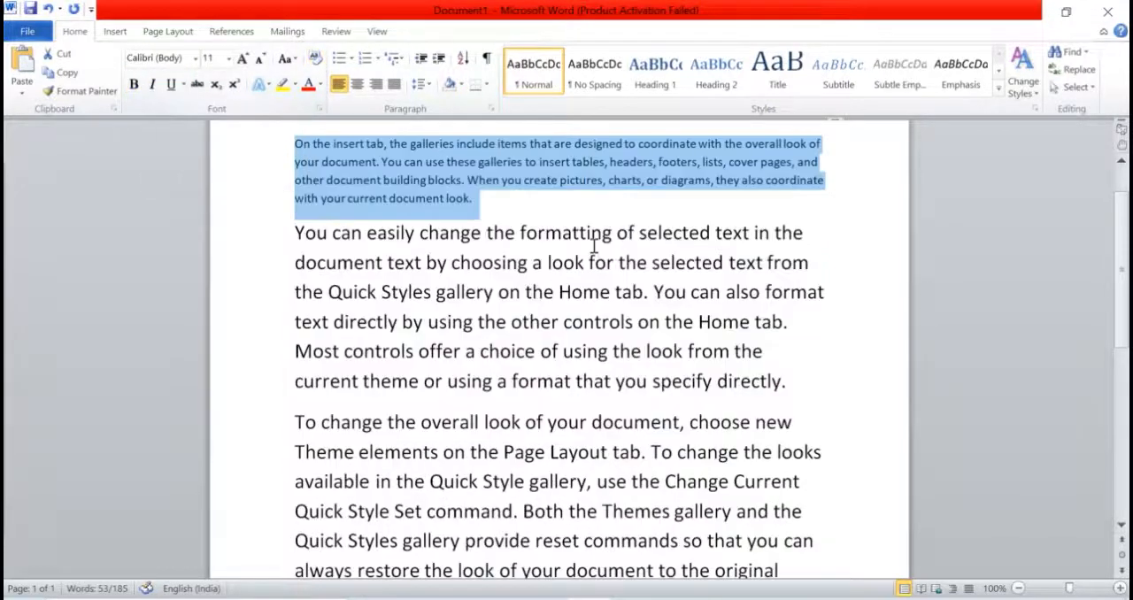
{"action": "scroll", "coordinate": [592, 246], "scroll_direction": "up", "scroll_amount": 1}
{"action": "scroll", "coordinate": [593, 246], "scroll_direction": "up", "scroll_amount": 1}
{"action": "scroll", "coordinate": [544, 272], "scroll_direction": "down", "scroll_amount": 1}
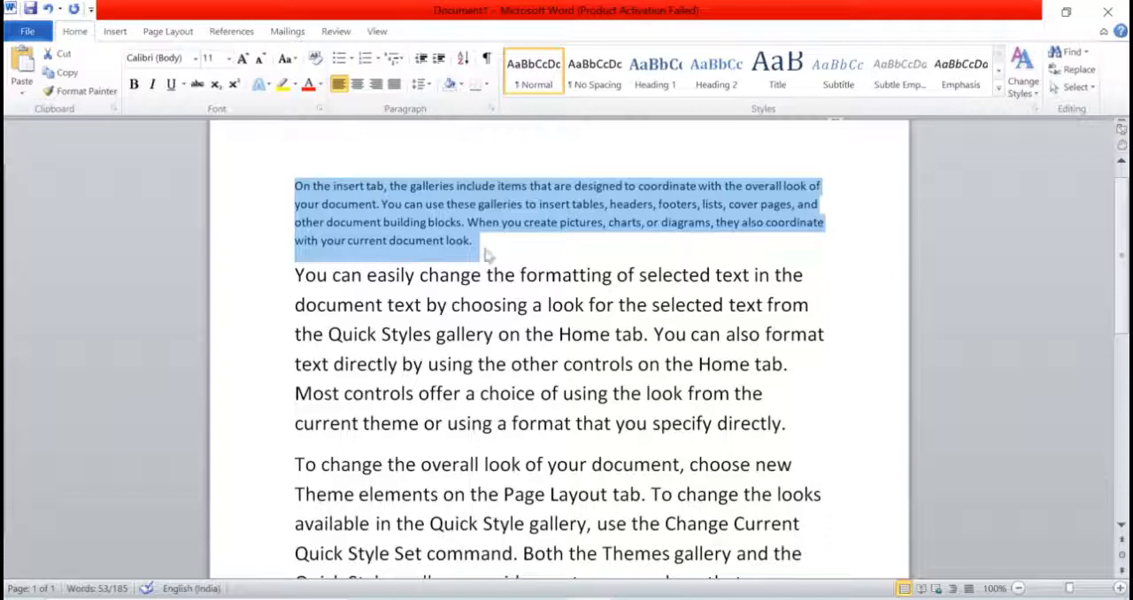
{"action": "left_click", "coordinate": [461, 217]}
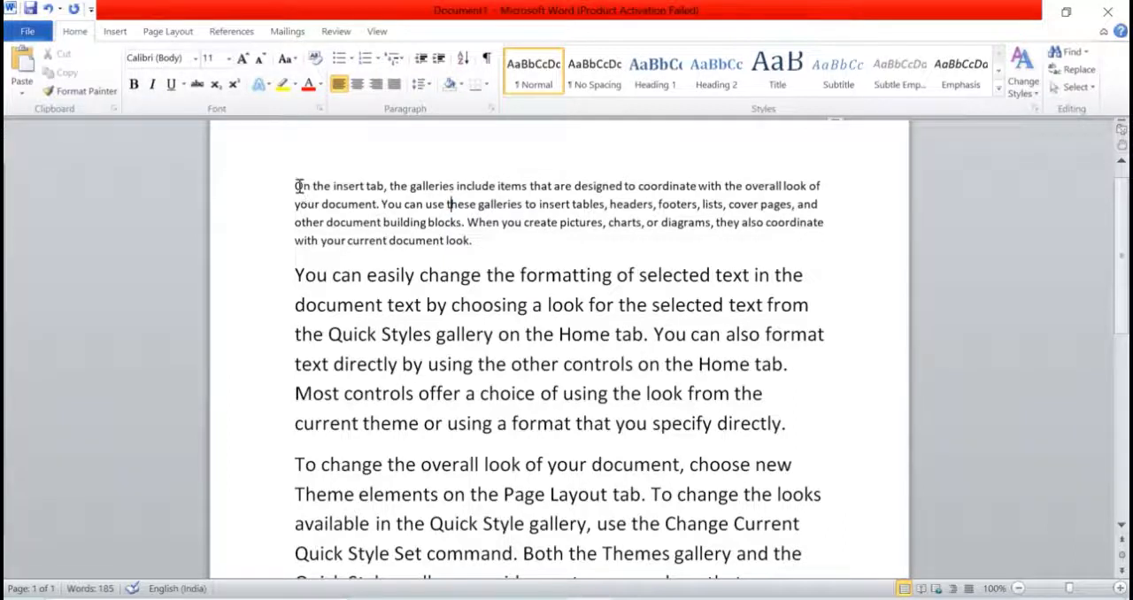
{"action": "left_click_drag", "start_coordinate": [295, 186], "coordinate": [485, 256]}
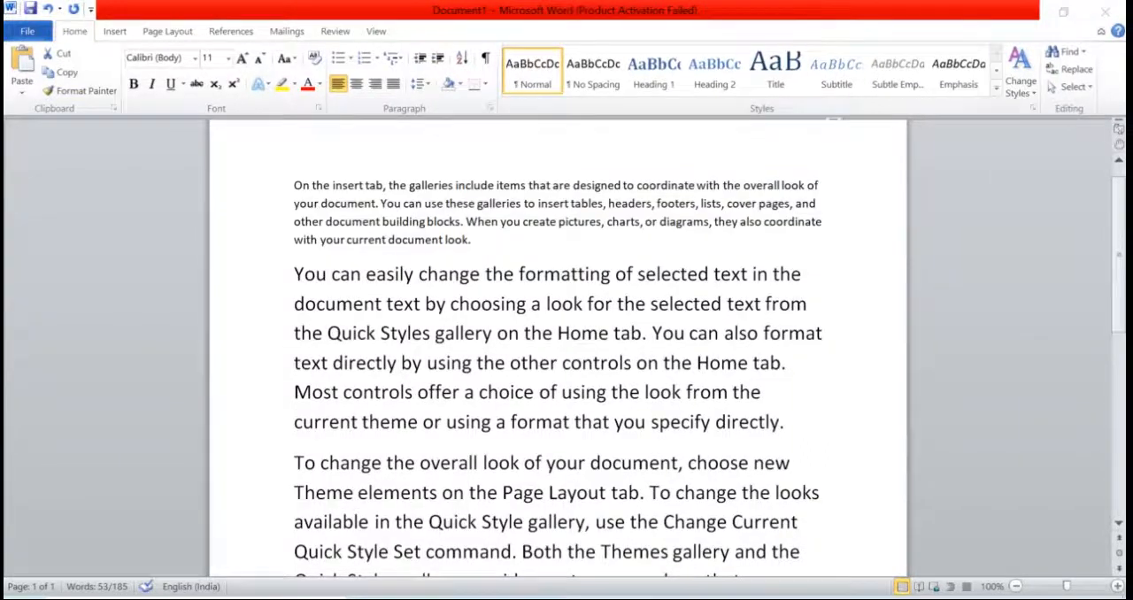
{"action": "left_click", "coordinate": [464, 255]}
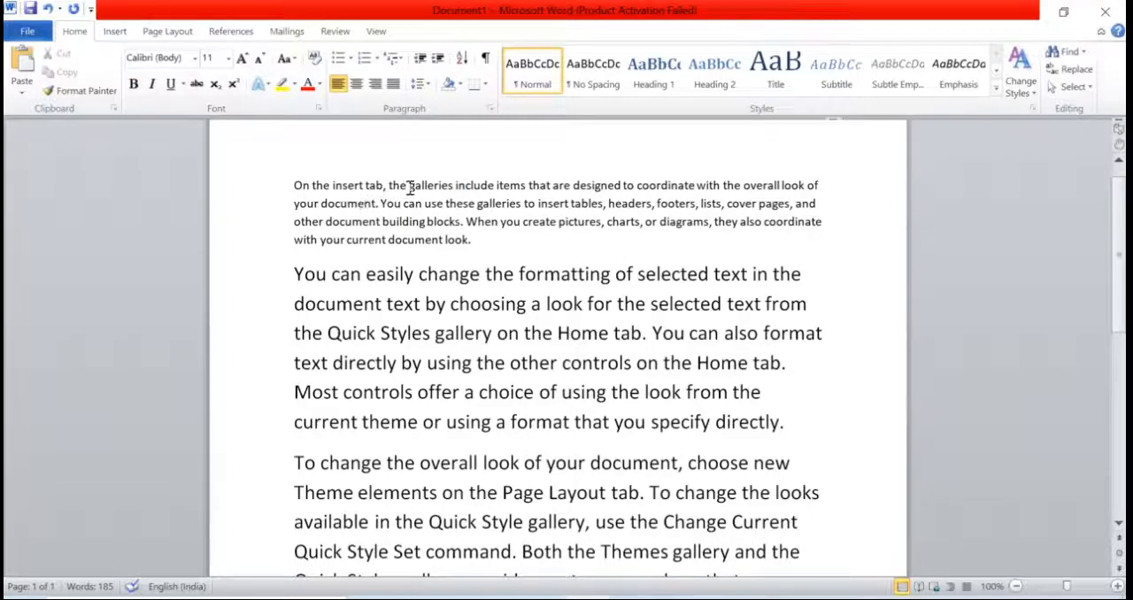
Step: Set the whole first paragraph's font size to 26 and deselect it
{"action": "left_click_drag", "start_coordinate": [410, 187], "coordinate": [492, 188]}
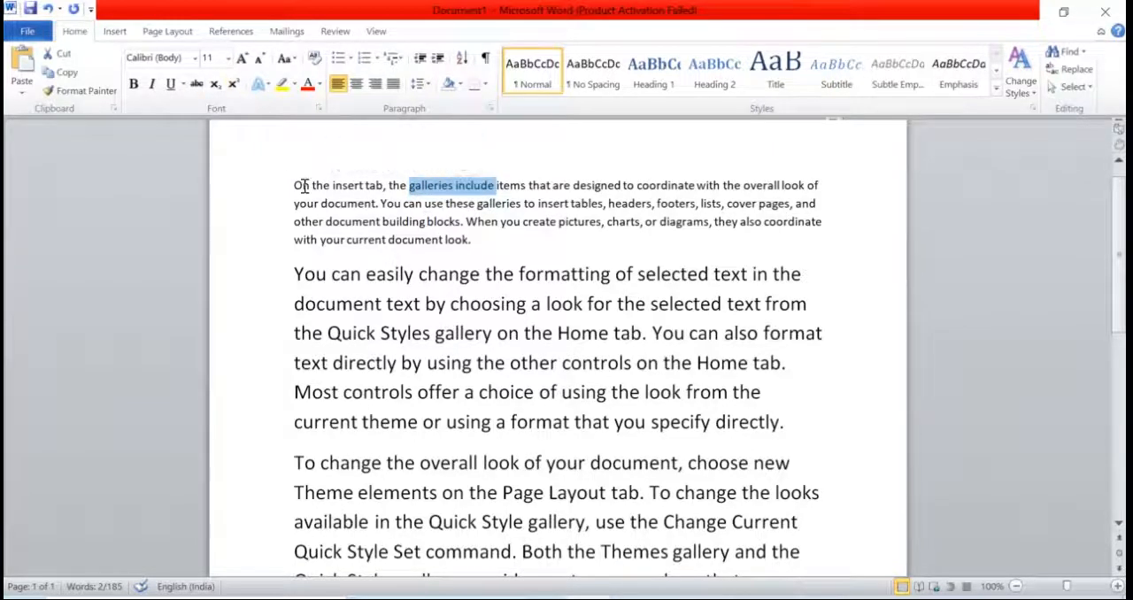
{"action": "left_click_drag", "start_coordinate": [300, 186], "coordinate": [474, 245]}
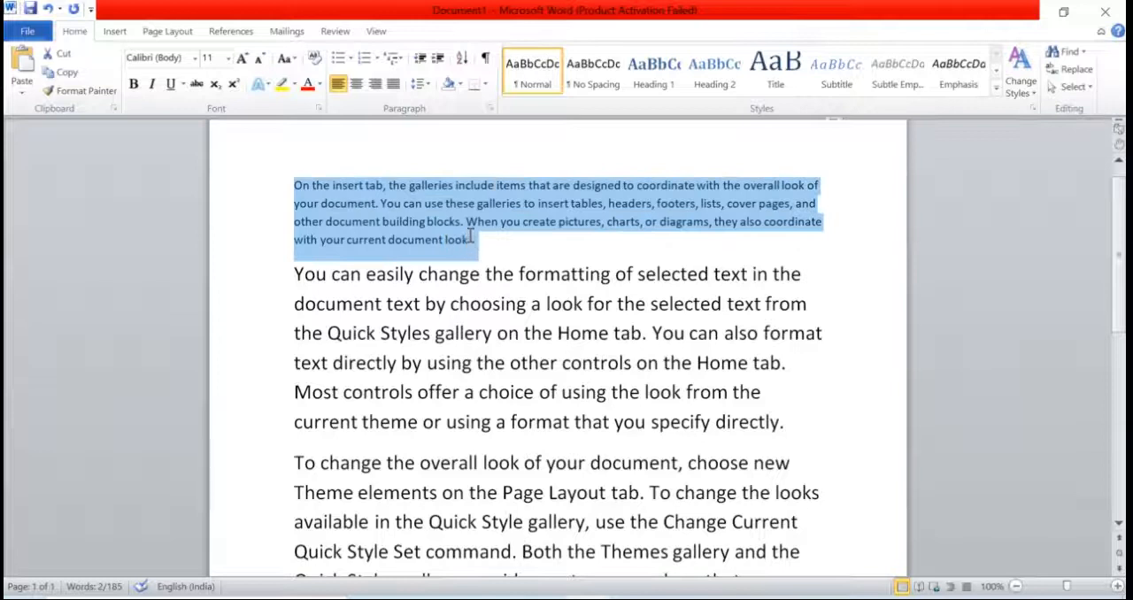
{"action": "left_click", "coordinate": [228, 59]}
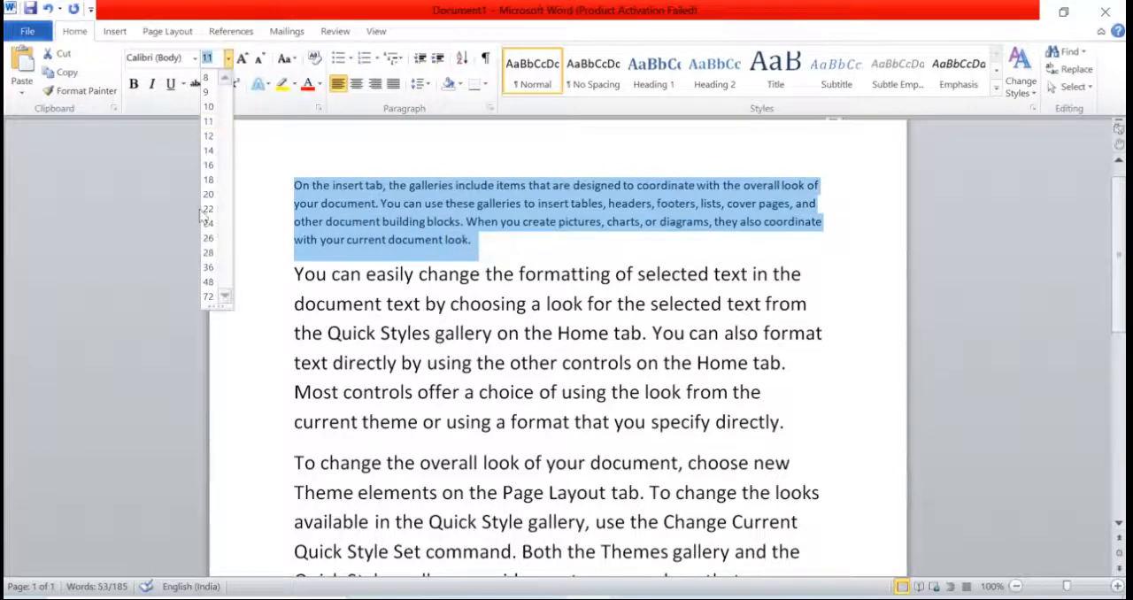
{"action": "left_click", "coordinate": [209, 237]}
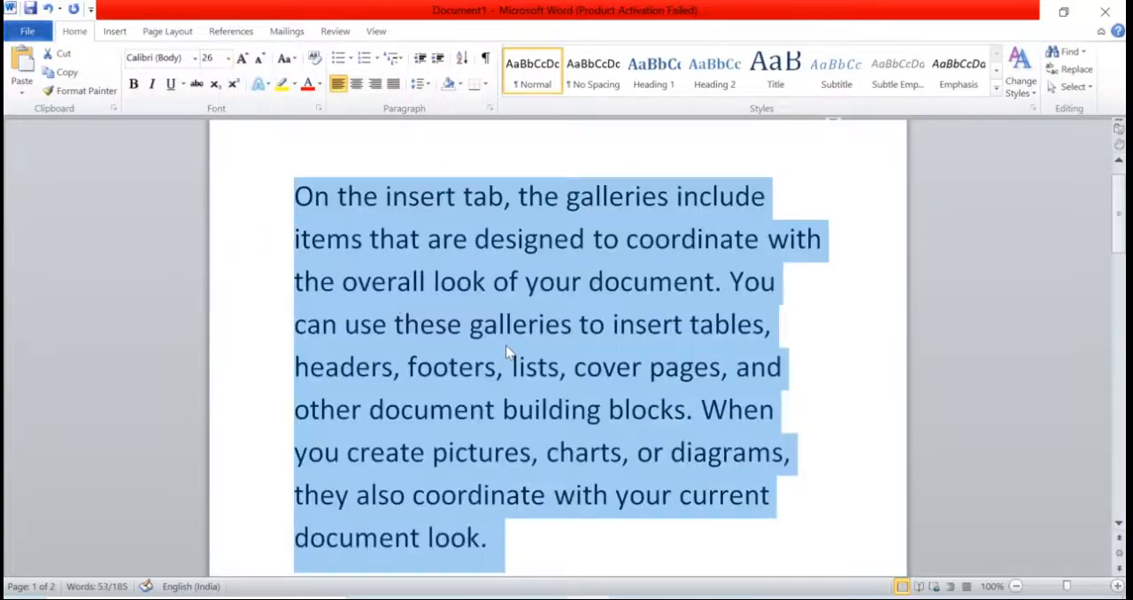
{"action": "left_click", "coordinate": [507, 324]}
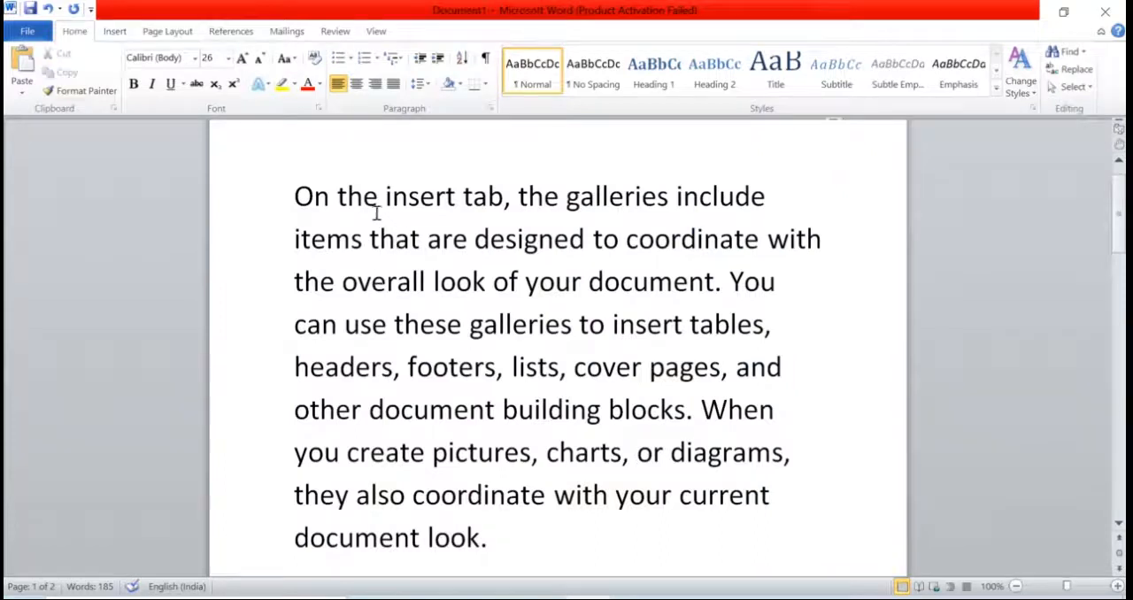
Step: Make the words "the insert tab" in the first line bold, leaving the surrounding text regular
{"action": "left_click_drag", "start_coordinate": [381, 198], "coordinate": [492, 196]}
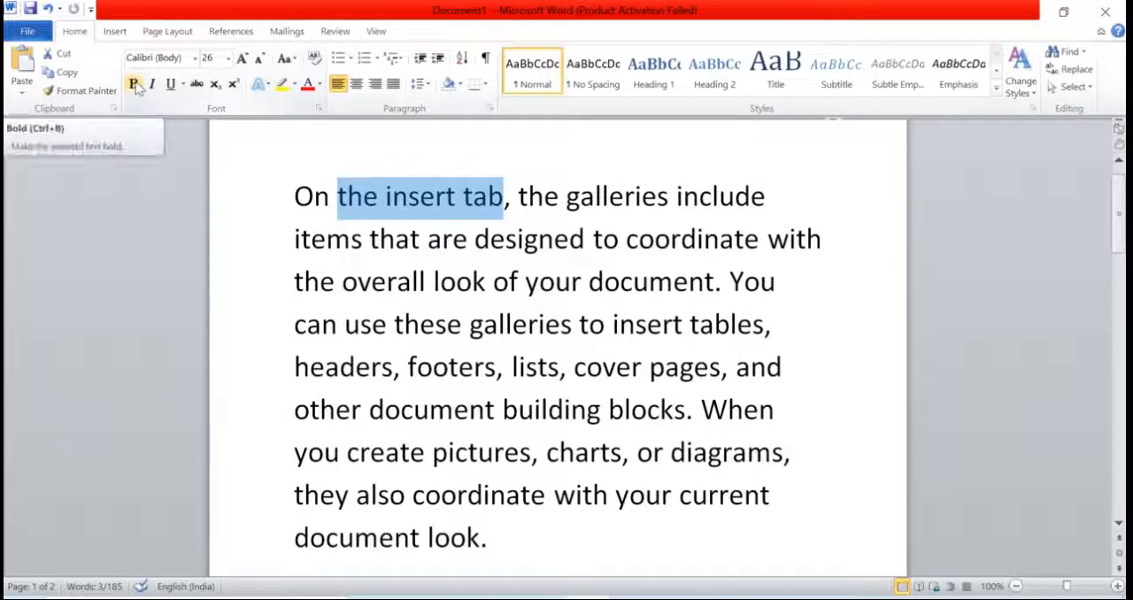
{"action": "left_click", "coordinate": [135, 85]}
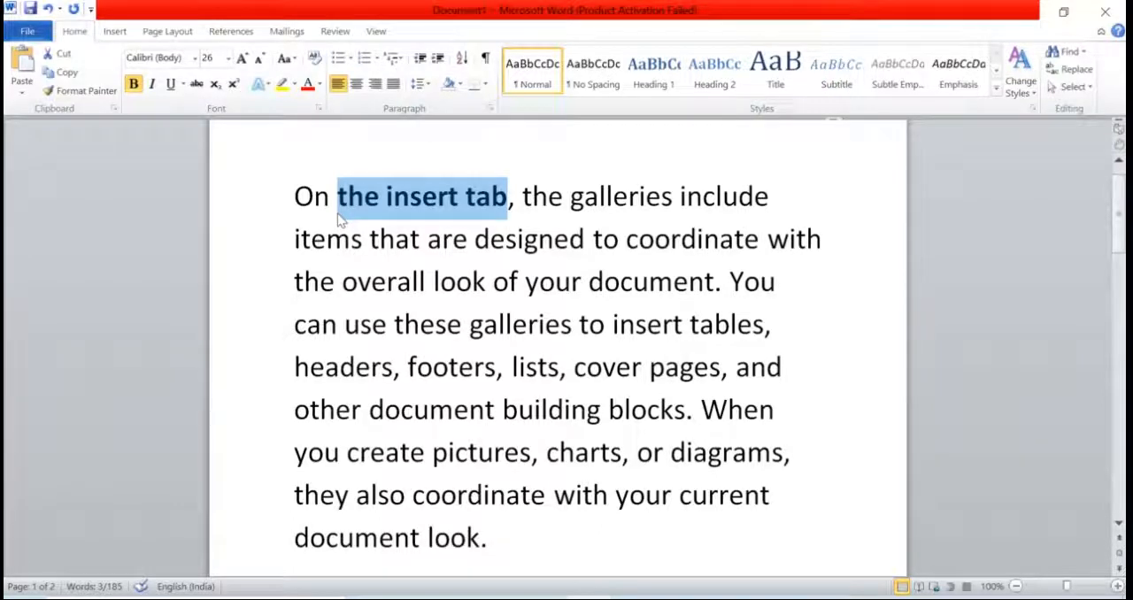
{"action": "left_click", "coordinate": [295, 195]}
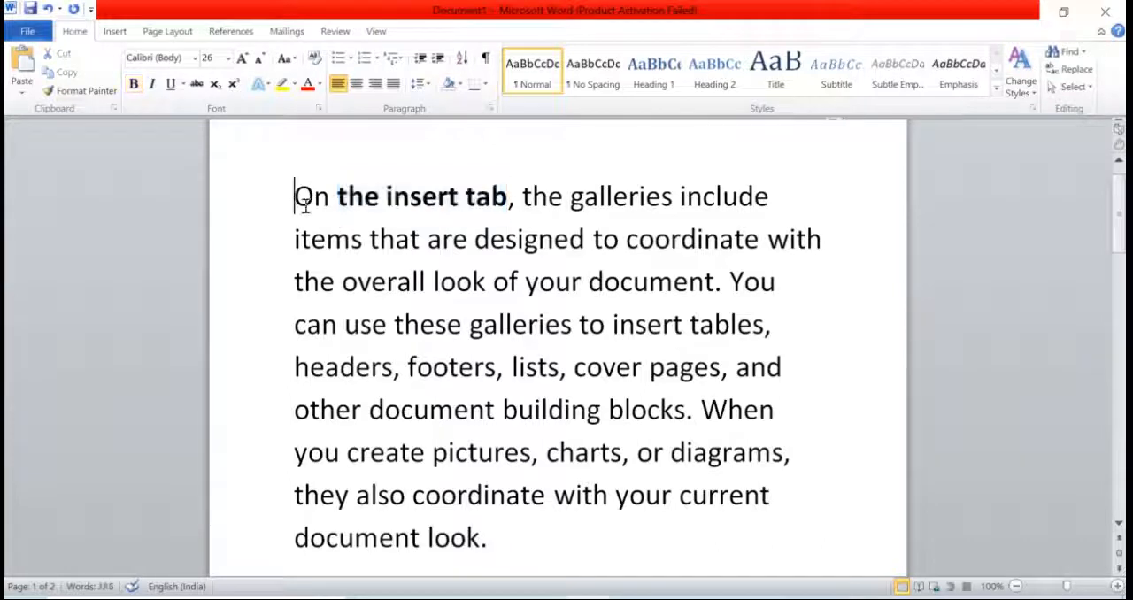
{"action": "left_click_drag", "start_coordinate": [295, 196], "coordinate": [280, 212]}
{"action": "left_click", "coordinate": [292, 197]}
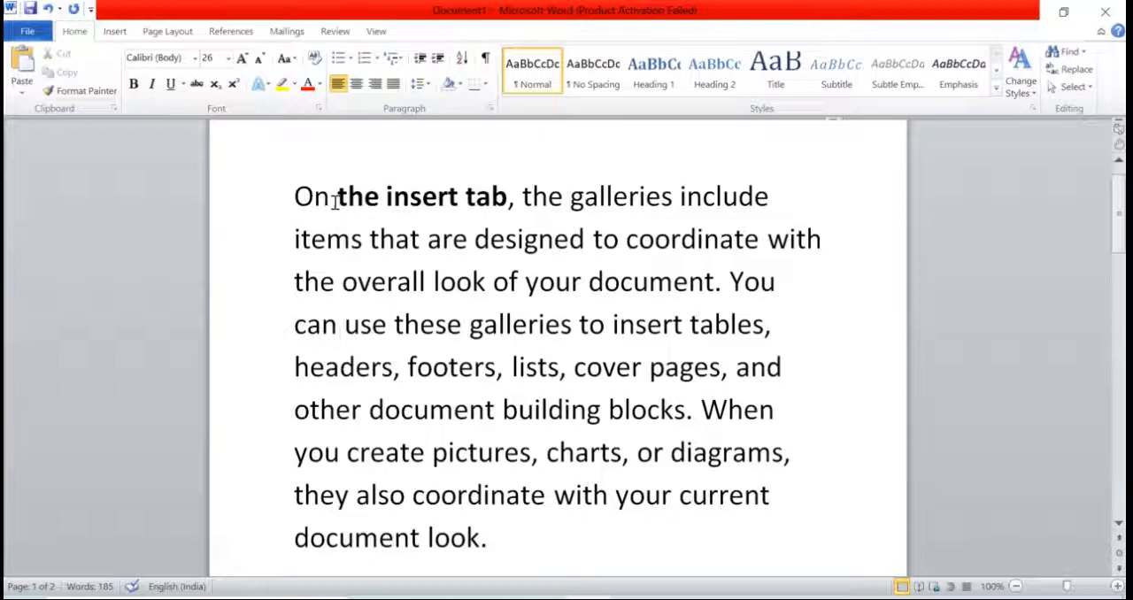
{"action": "left_click_drag", "start_coordinate": [337, 199], "coordinate": [377, 202]}
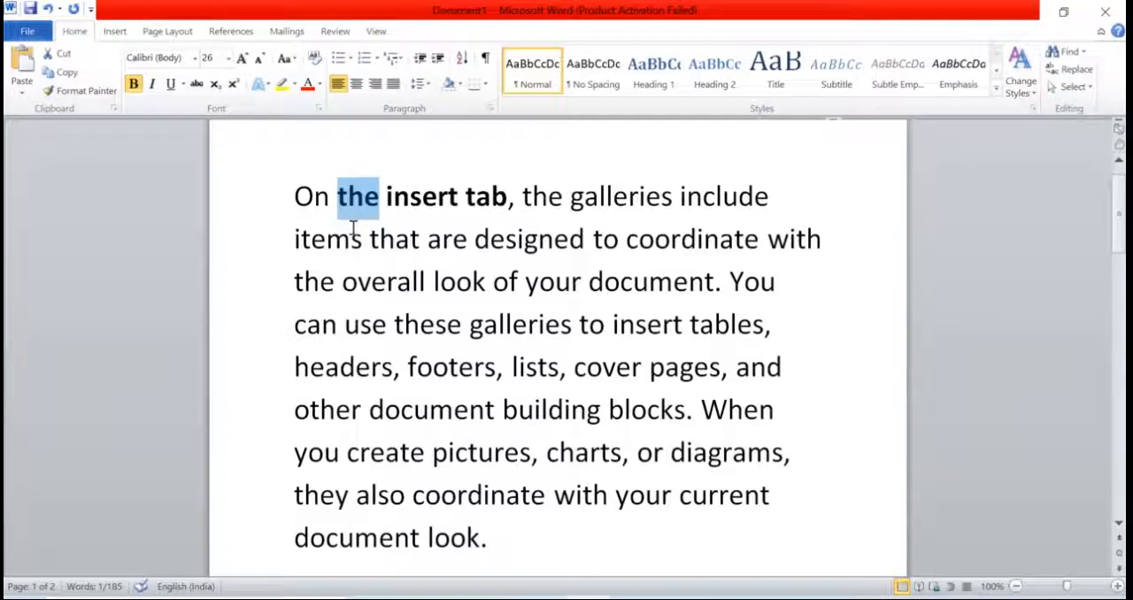
{"action": "left_click", "coordinate": [420, 239]}
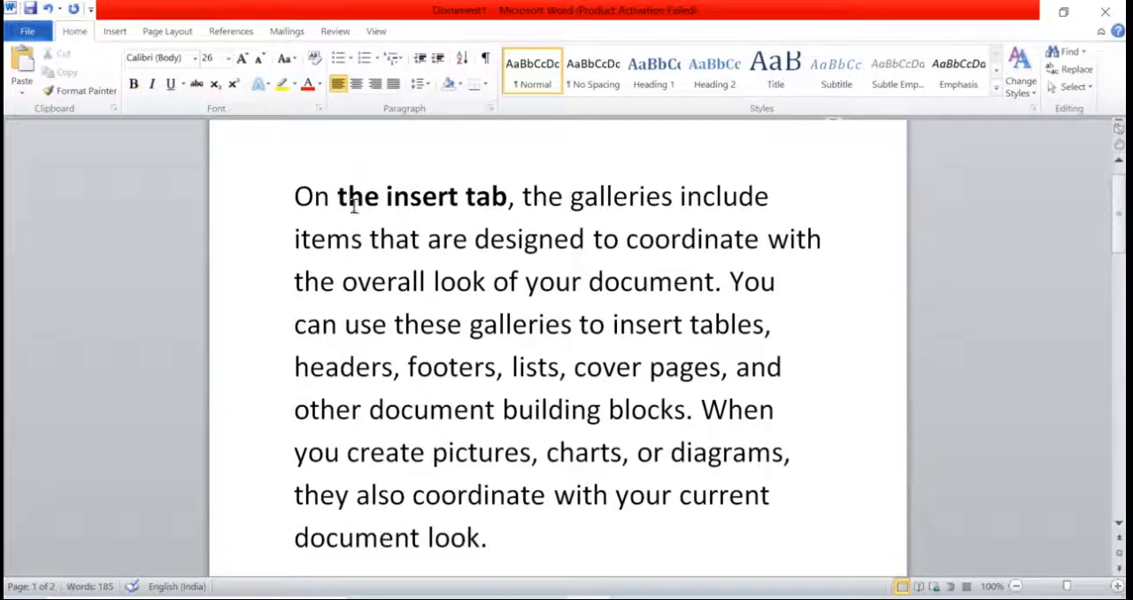
Step: Apply italic and underline to the bold words "the insert tab" in the first line
{"action": "left_click_drag", "start_coordinate": [342, 196], "coordinate": [480, 197]}
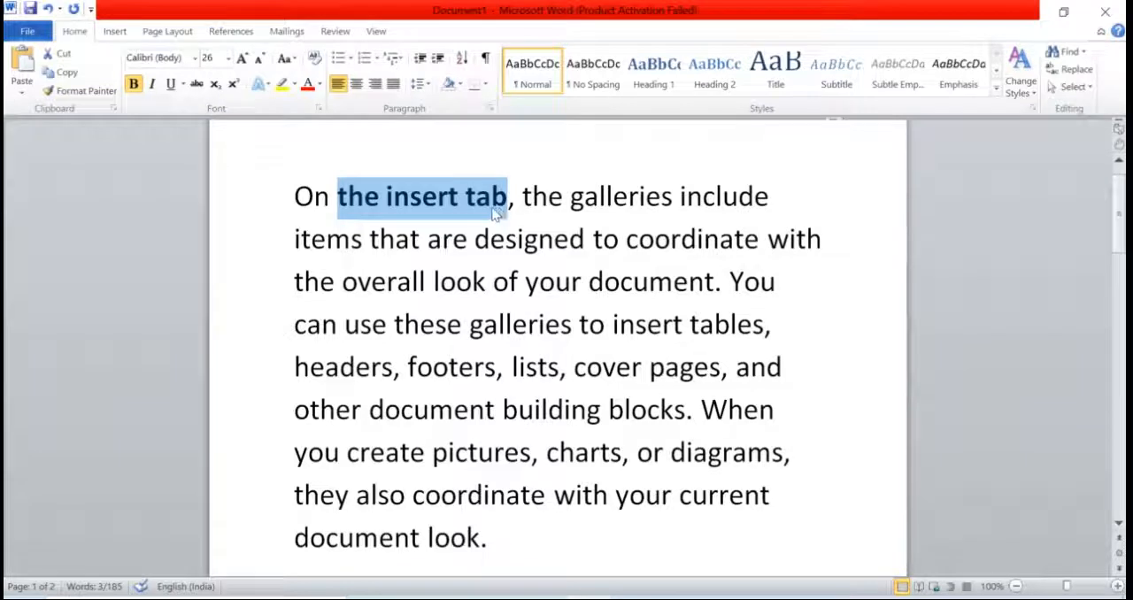
{"action": "left_click", "coordinate": [152, 85]}
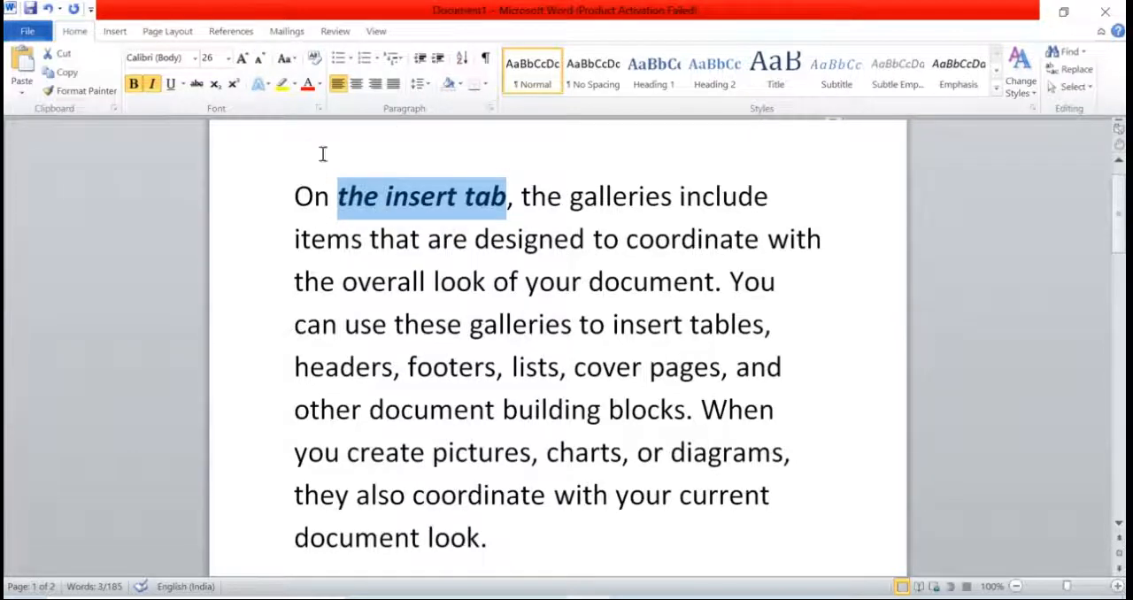
{"action": "left_click", "coordinate": [172, 92]}
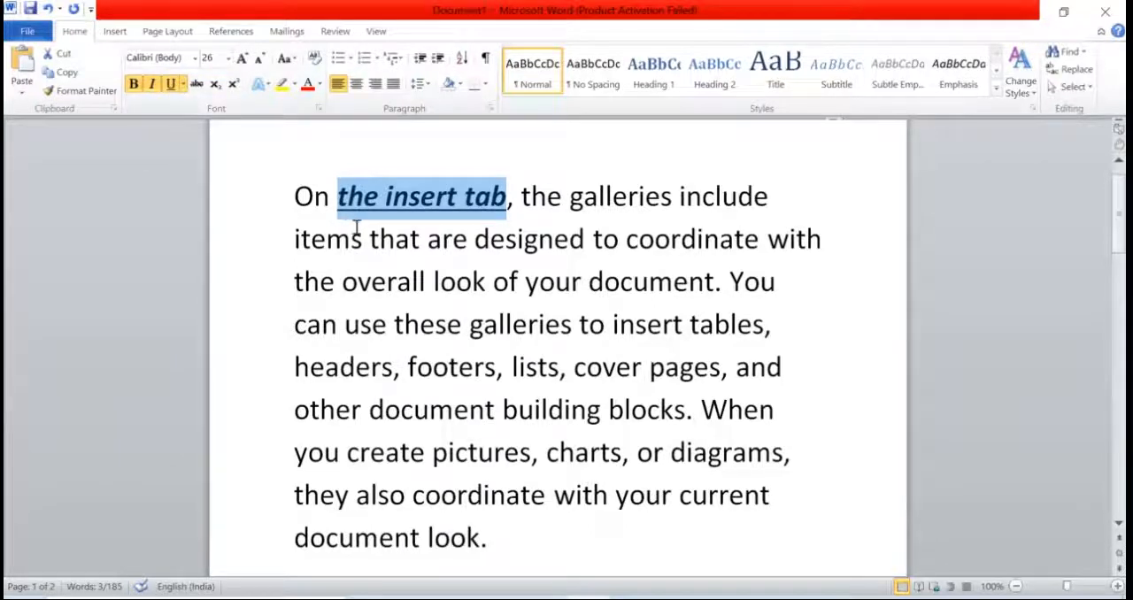
{"action": "left_click", "coordinate": [403, 230]}
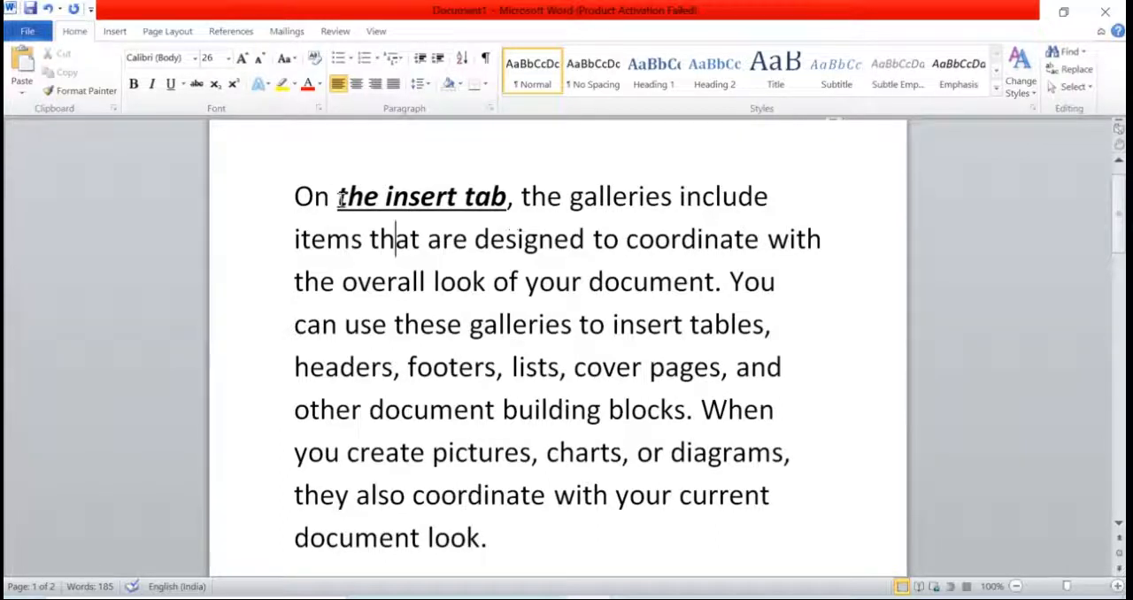
{"action": "left_click_drag", "start_coordinate": [339, 197], "coordinate": [506, 200]}
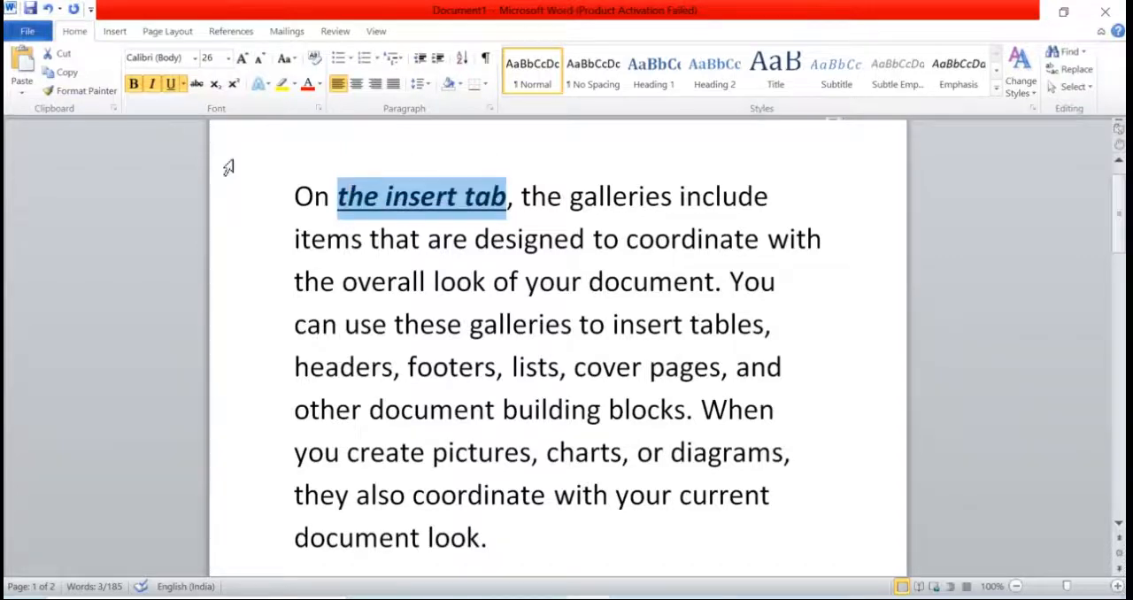
{"action": "left_click", "coordinate": [516, 209]}
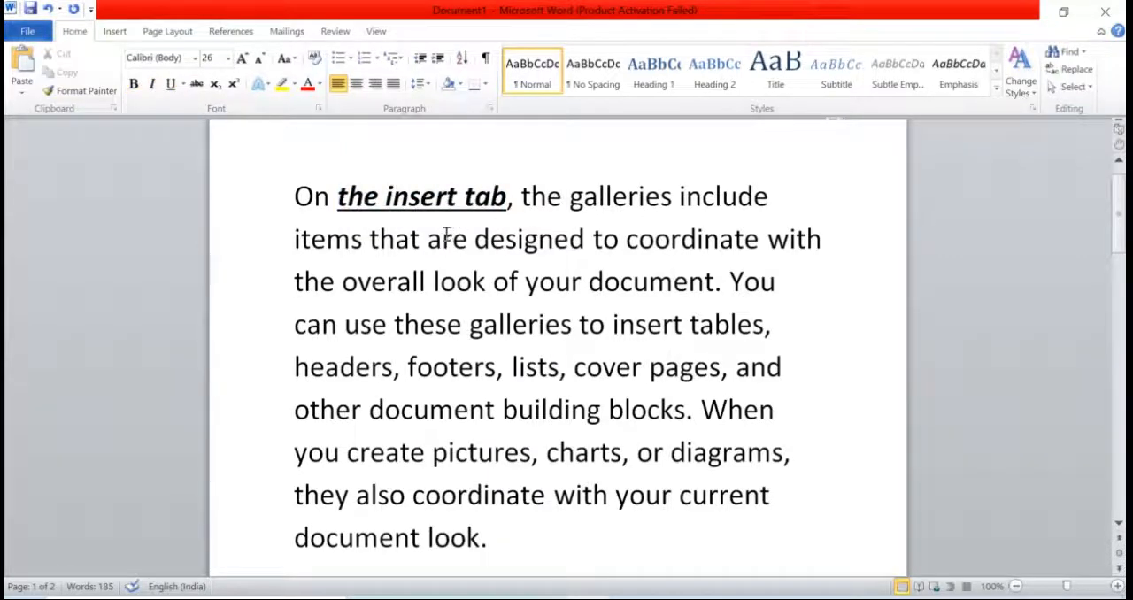
Step: Apply strikethrough to the word "overall" in the first paragraph
{"action": "scroll", "coordinate": [497, 299], "scroll_direction": "down", "scroll_amount": 1}
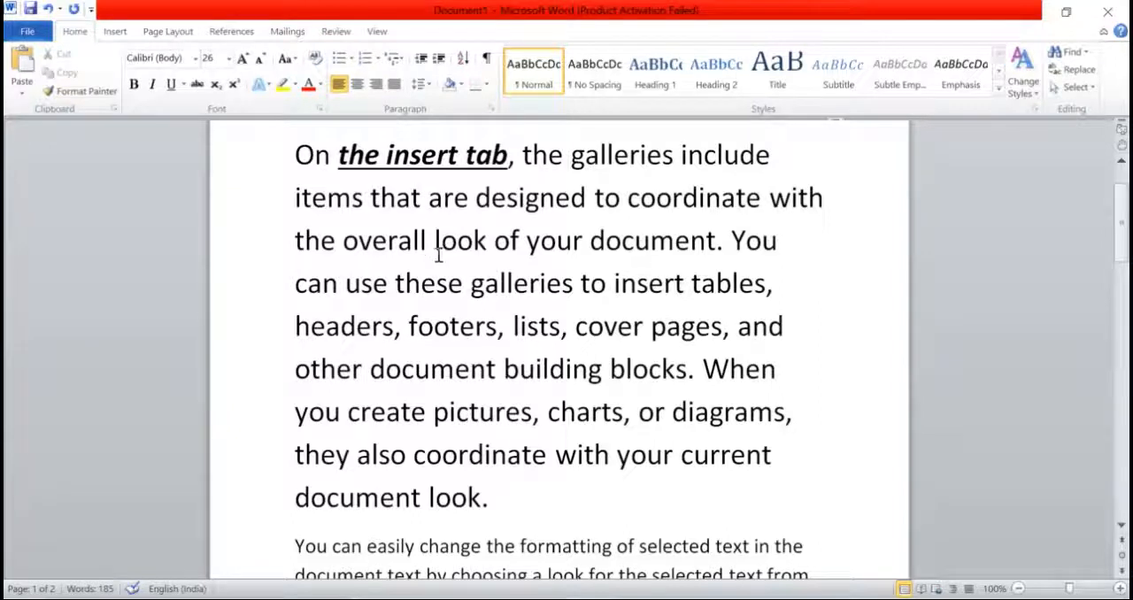
{"action": "left_click_drag", "start_coordinate": [343, 240], "coordinate": [428, 247]}
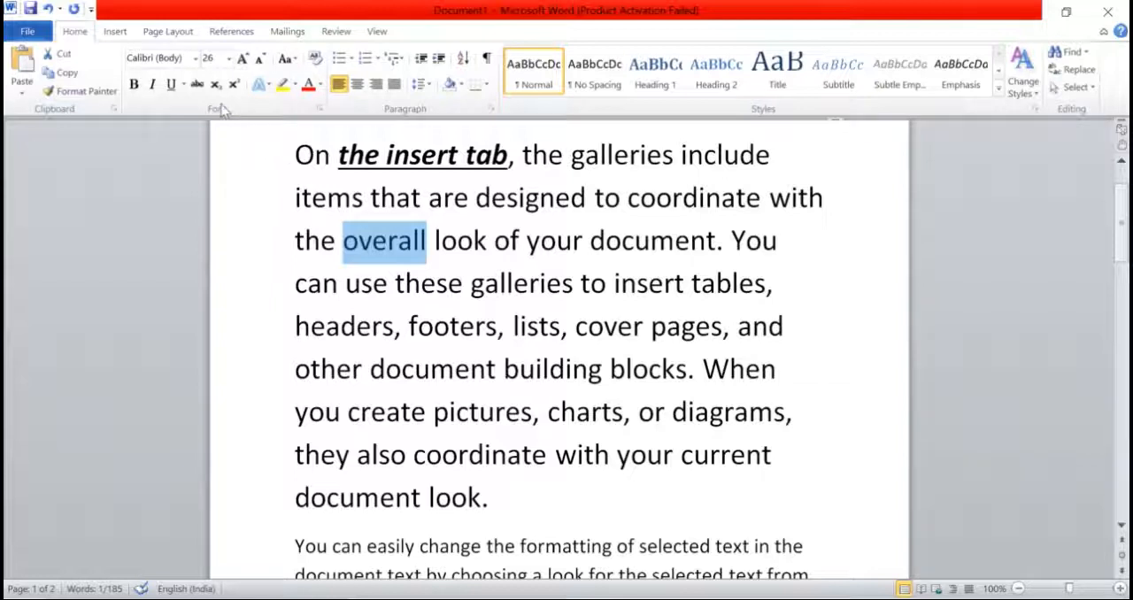
{"action": "left_click", "coordinate": [198, 85]}
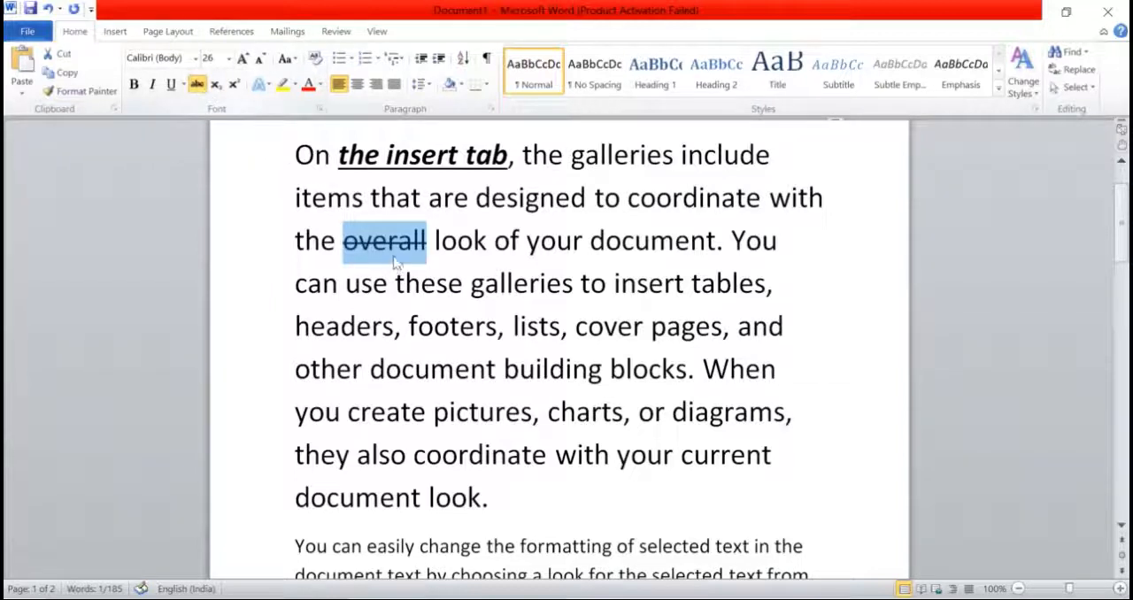
{"action": "left_click", "coordinate": [470, 250]}
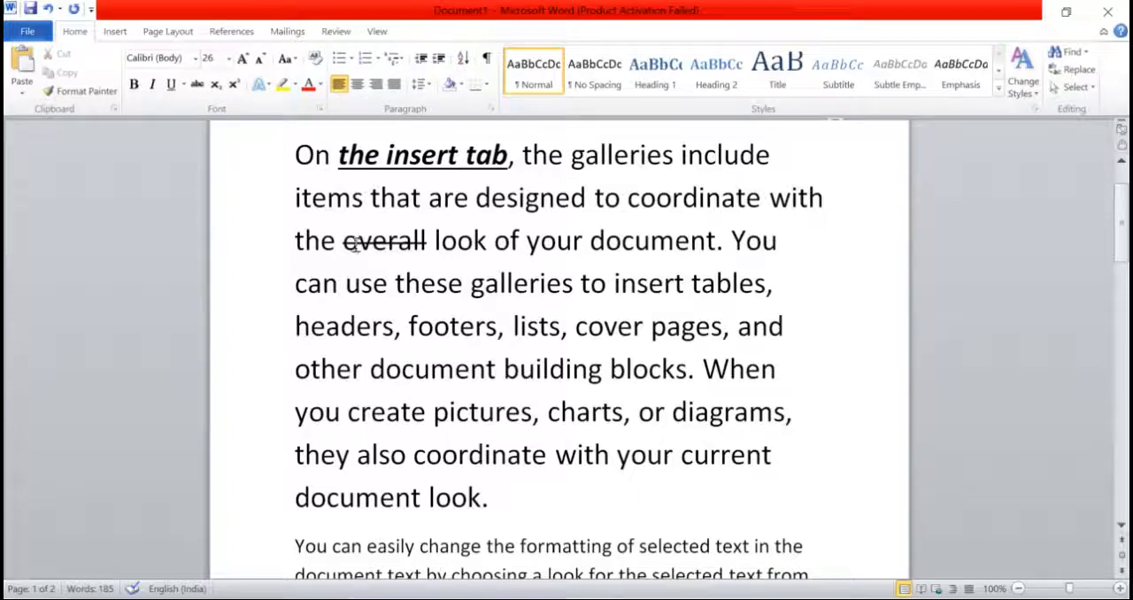
Step: Change the word "overall" to double strikethrough through the Font dialog's effects
{"action": "left_click_drag", "start_coordinate": [342, 241], "coordinate": [430, 246]}
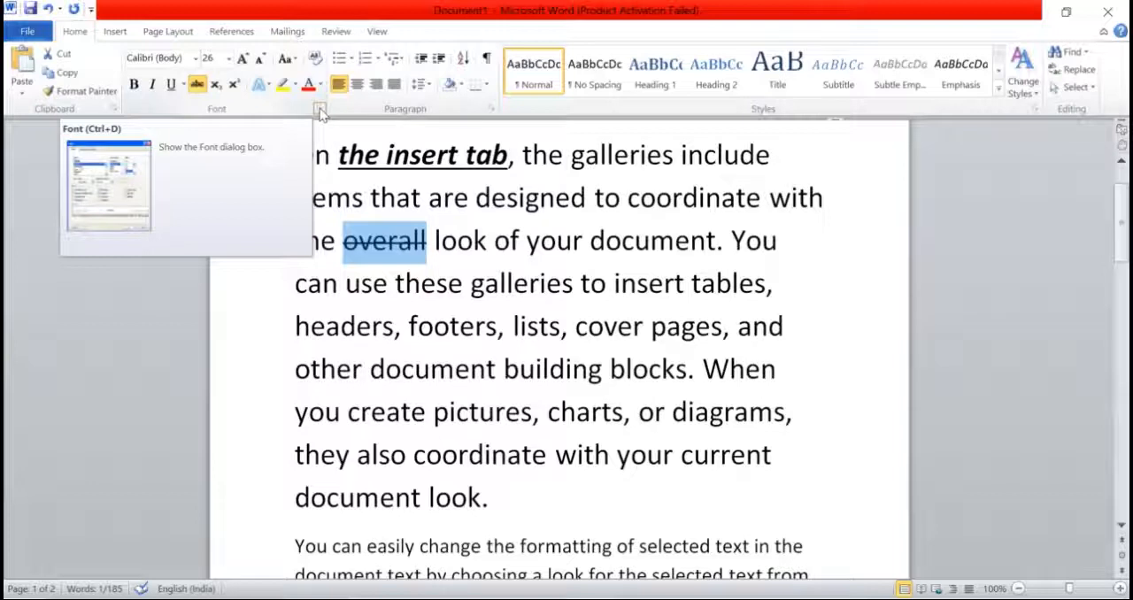
{"action": "left_click", "coordinate": [320, 112]}
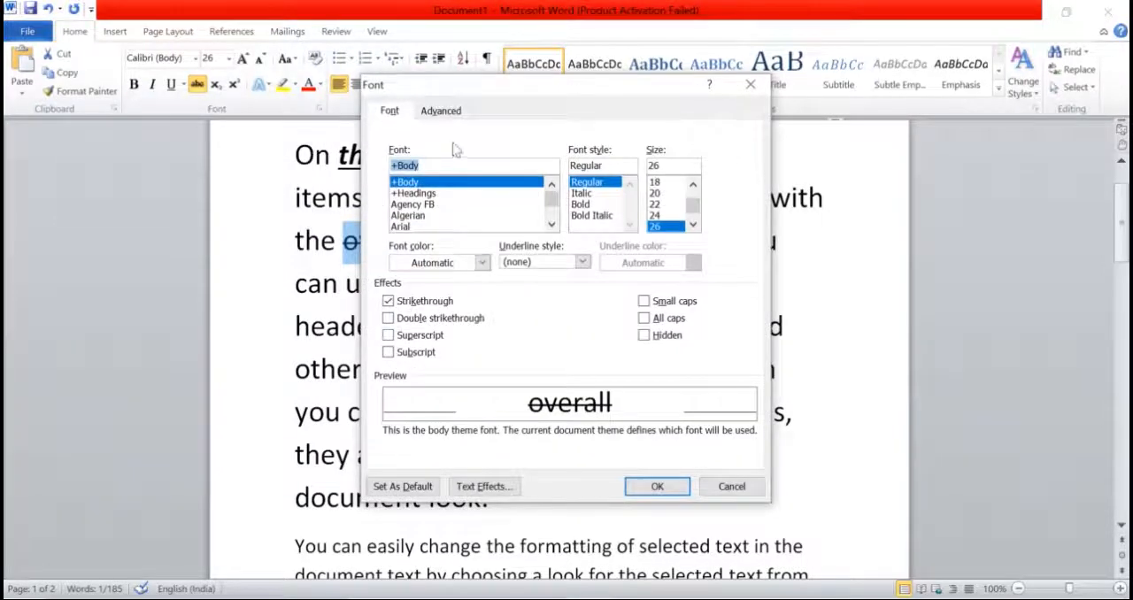
{"action": "left_click_drag", "start_coordinate": [496, 92], "coordinate": [609, 92]}
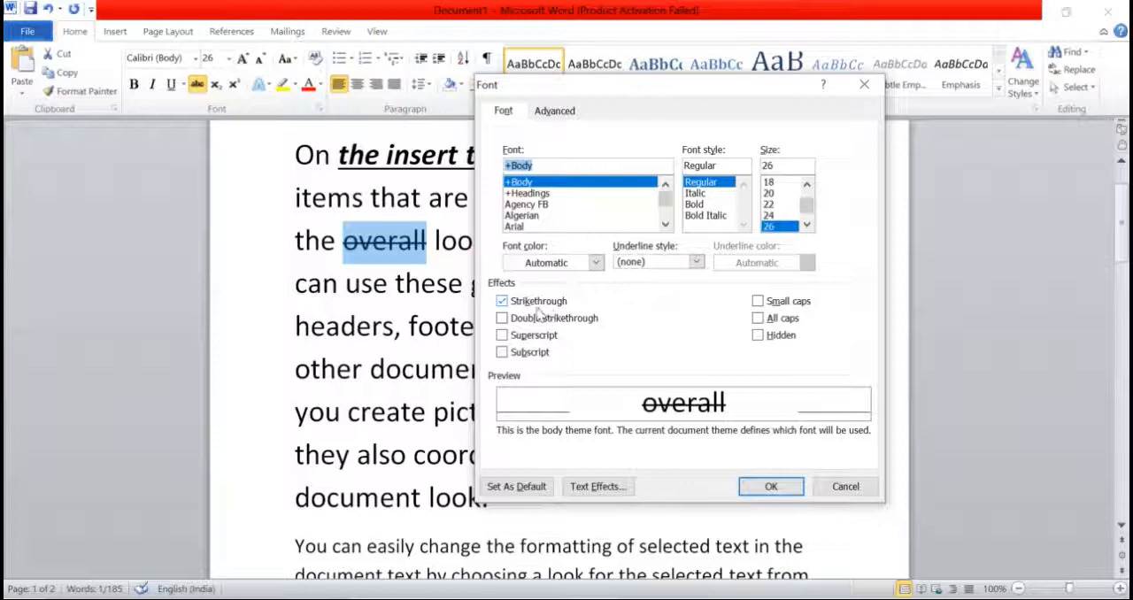
{"action": "left_click", "coordinate": [502, 318]}
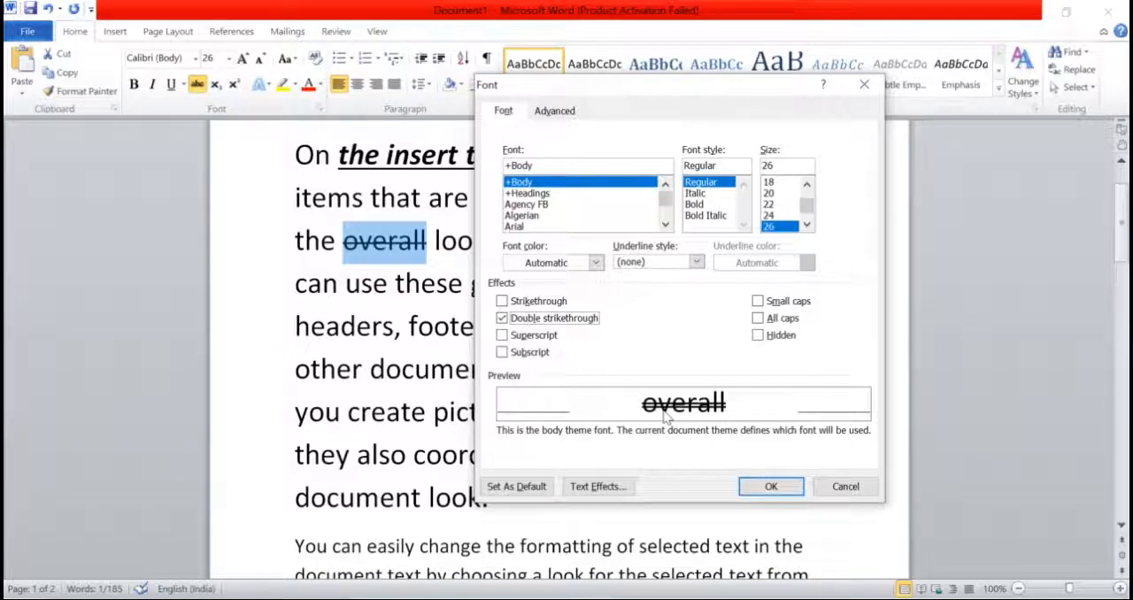
{"action": "left_click", "coordinate": [762, 485]}
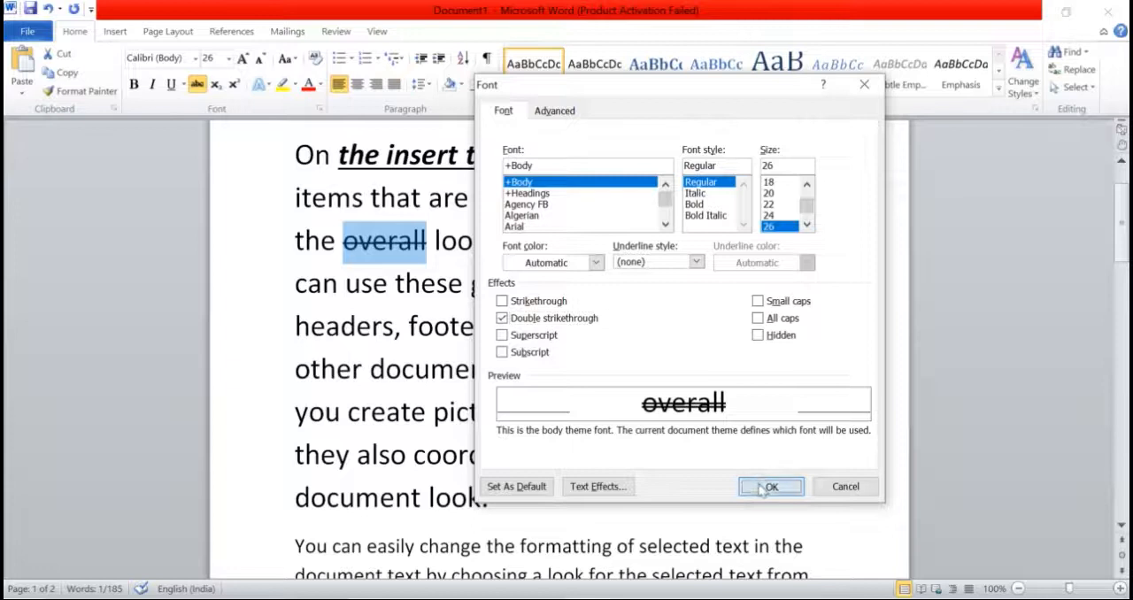
{"action": "left_click", "coordinate": [358, 258]}
{"action": "left_click_drag", "start_coordinate": [344, 241], "coordinate": [436, 252]}
{"action": "key", "text": "Left"}
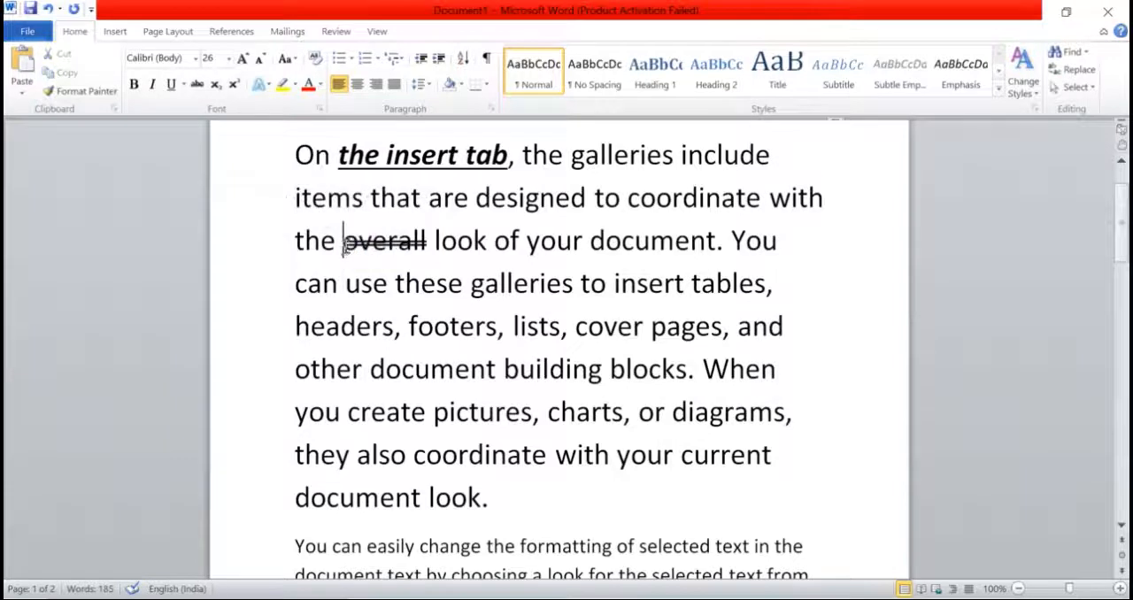
Step: Switch the word "overall" back to single strikethrough in the Font dialog and deselect it
{"action": "left_click_drag", "start_coordinate": [342, 244], "coordinate": [427, 249]}
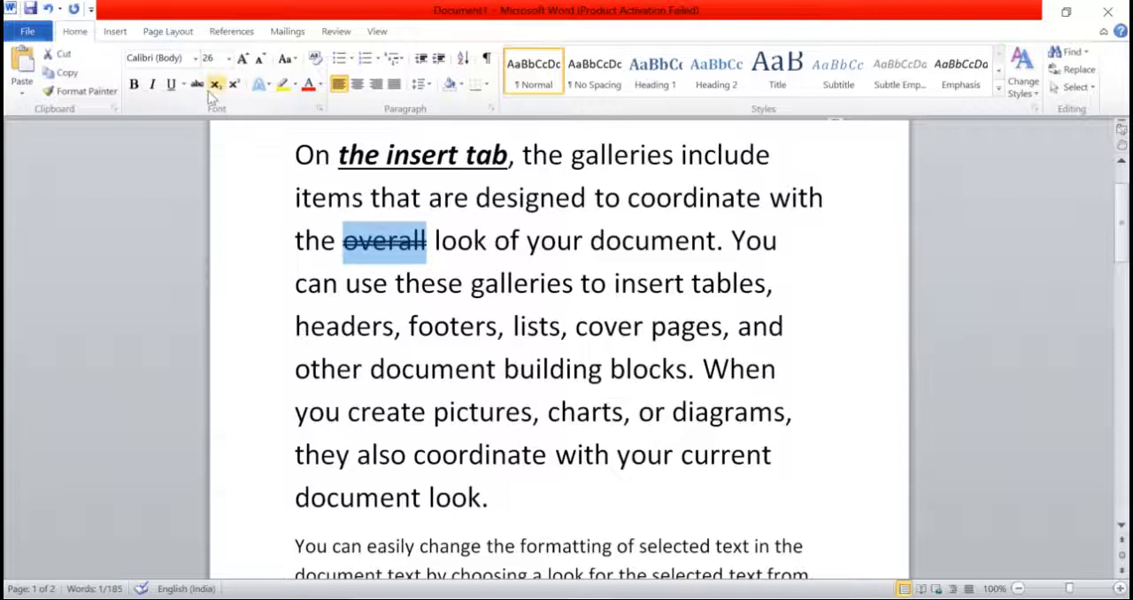
{"action": "left_click", "coordinate": [317, 108]}
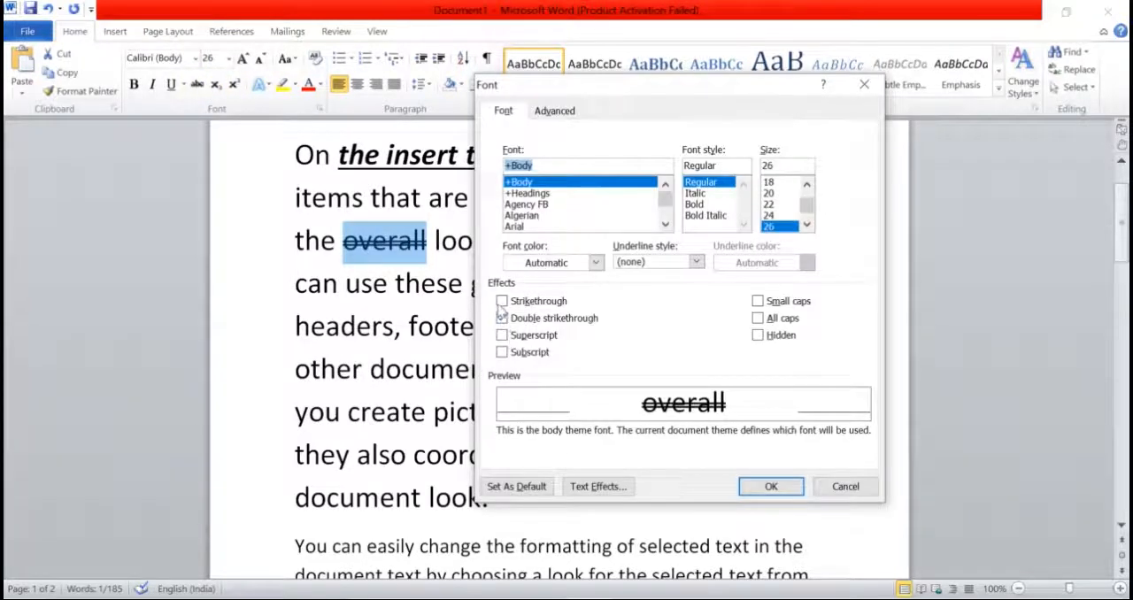
{"action": "left_click", "coordinate": [502, 301]}
{"action": "left_click", "coordinate": [761, 491]}
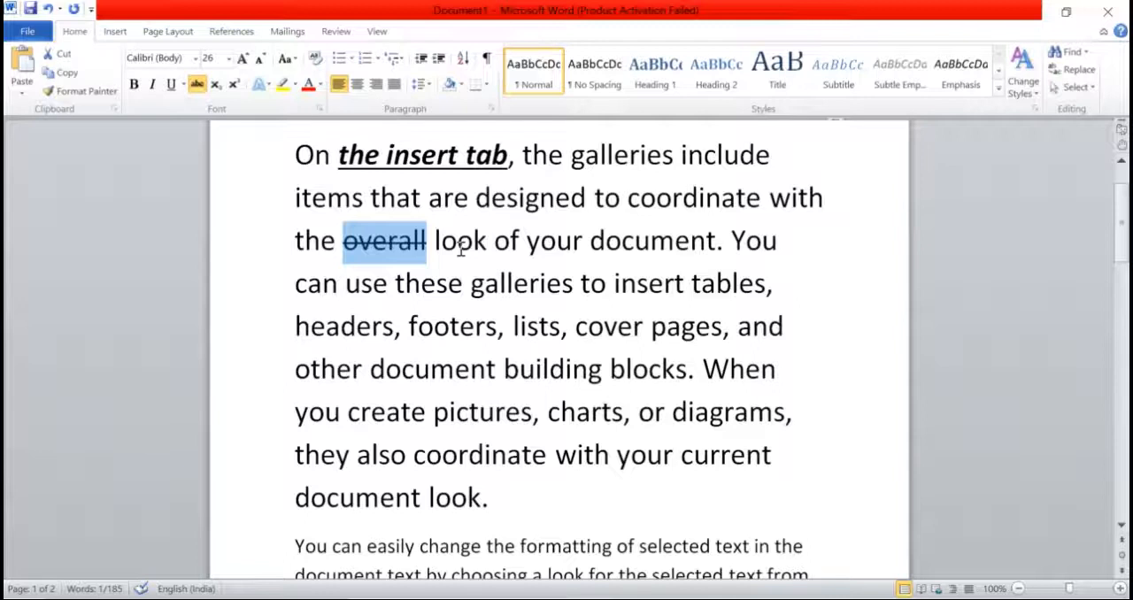
{"action": "left_click", "coordinate": [429, 244]}
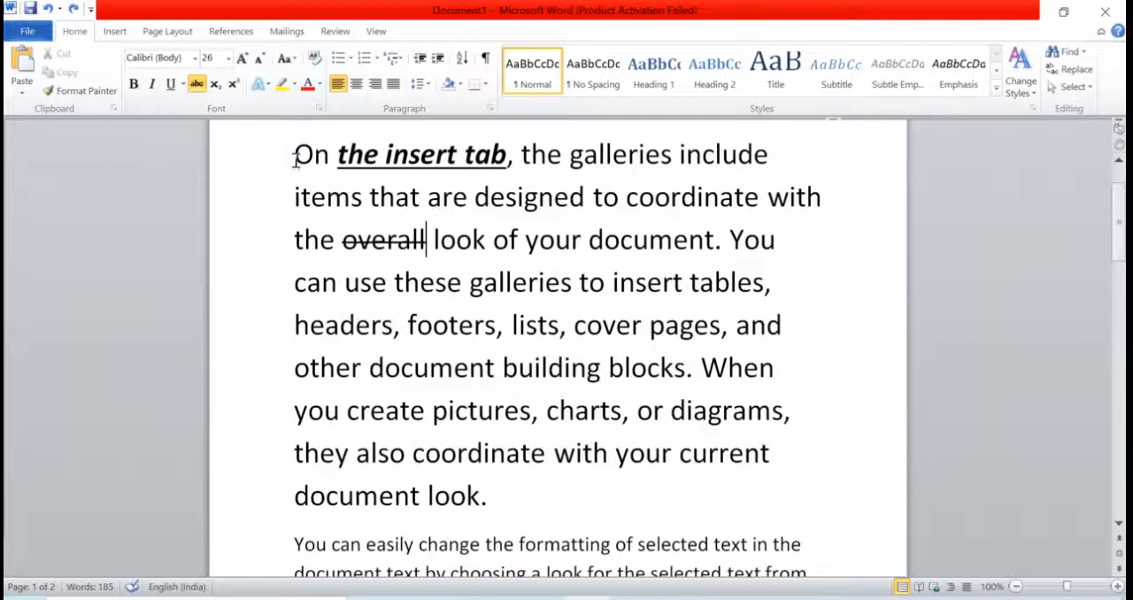
Step: Delete the entire first paragraph and insert two blank lines above the remaining text
{"action": "left_click_drag", "start_coordinate": [313, 183], "coordinate": [518, 492]}
{"action": "key", "text": "Delete"}
{"action": "key", "text": "Return"}
{"action": "key", "text": "Return"}
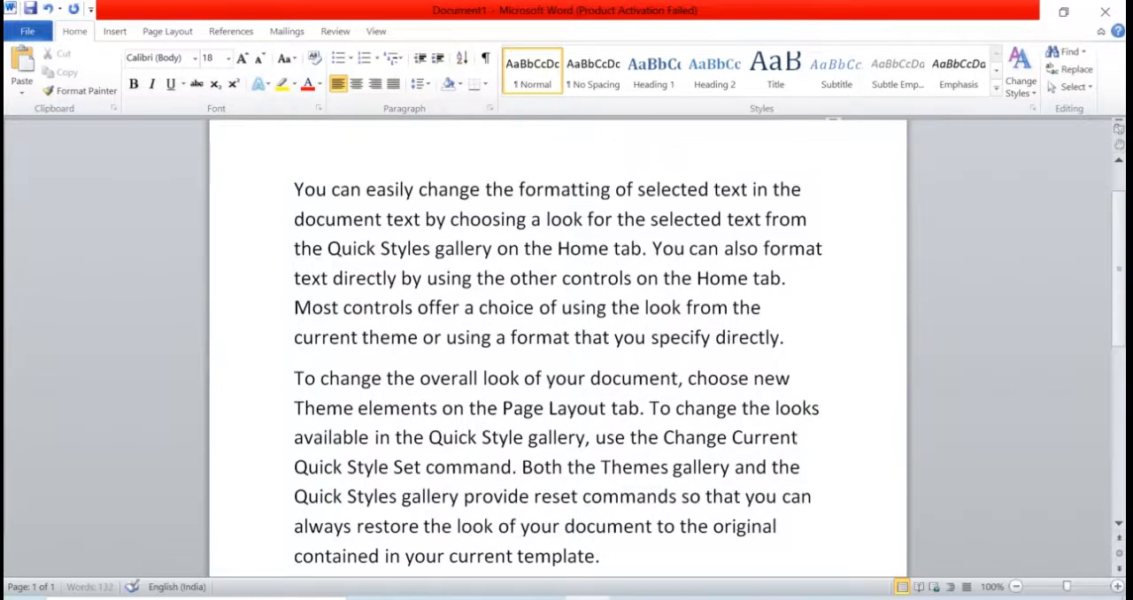
Step: Adjust the blank lines above the remaining text and enter "XX" on the document's first line
{"action": "key", "text": "Up"}
{"action": "key", "text": "Up"}
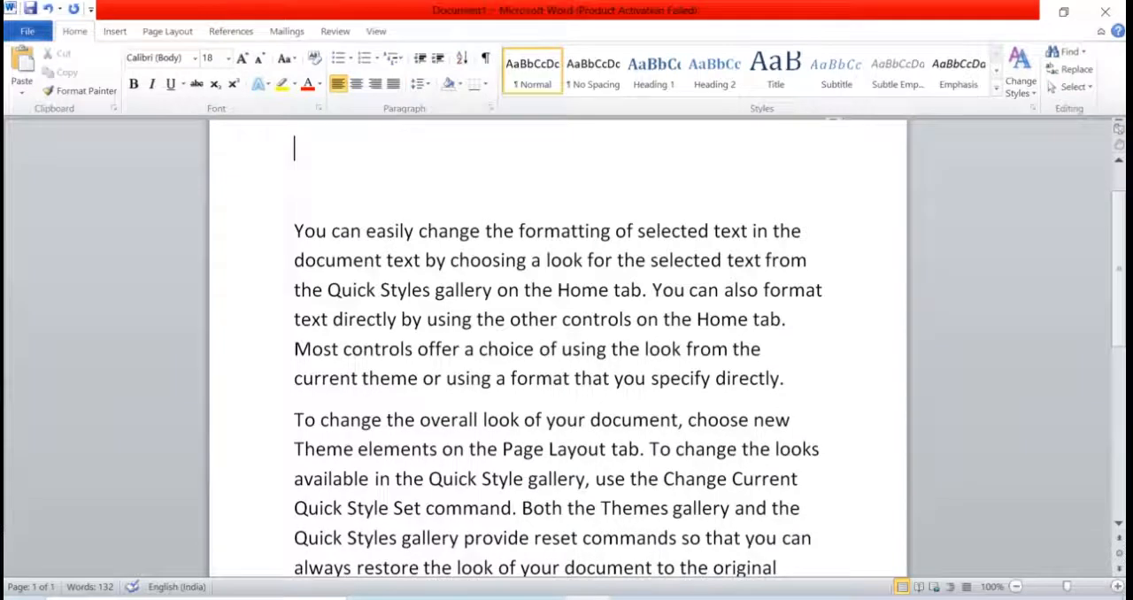
{"action": "key", "text": "Return"}
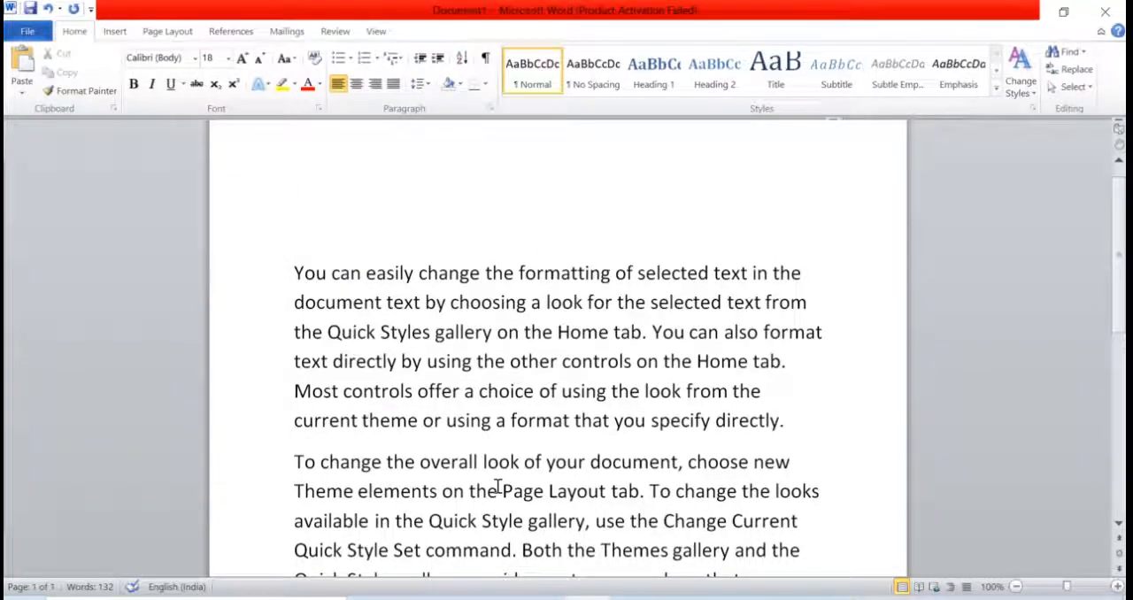
{"action": "type", "text": "XX"}
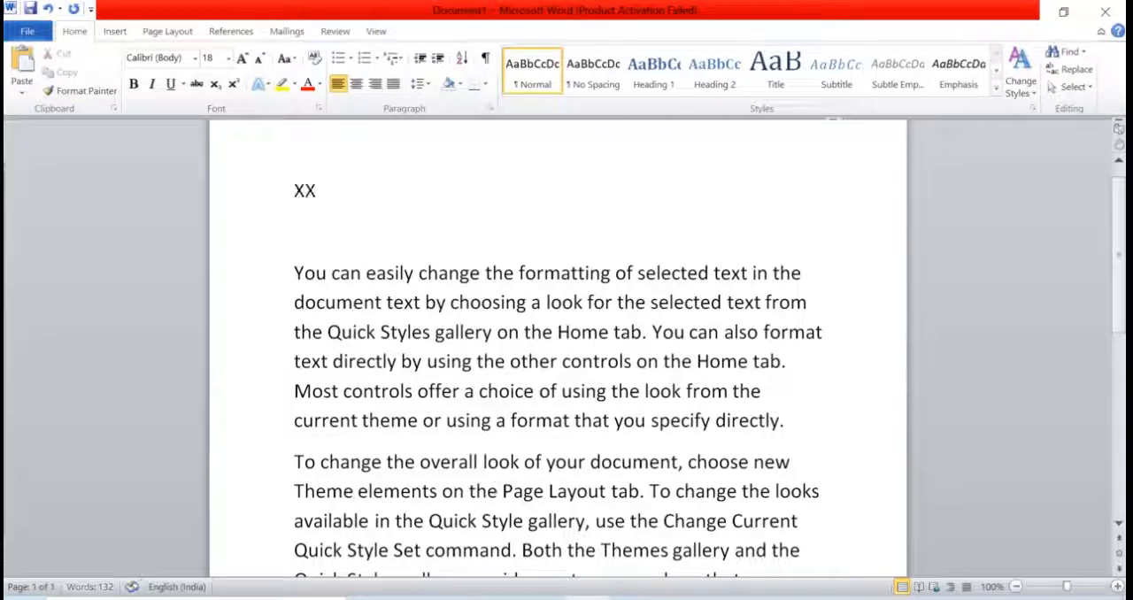
Step: Replace the second X on the first line with 2 and format the 2 as superscript
{"action": "key", "text": "BackSpace"}
{"action": "type", "text": "2"}
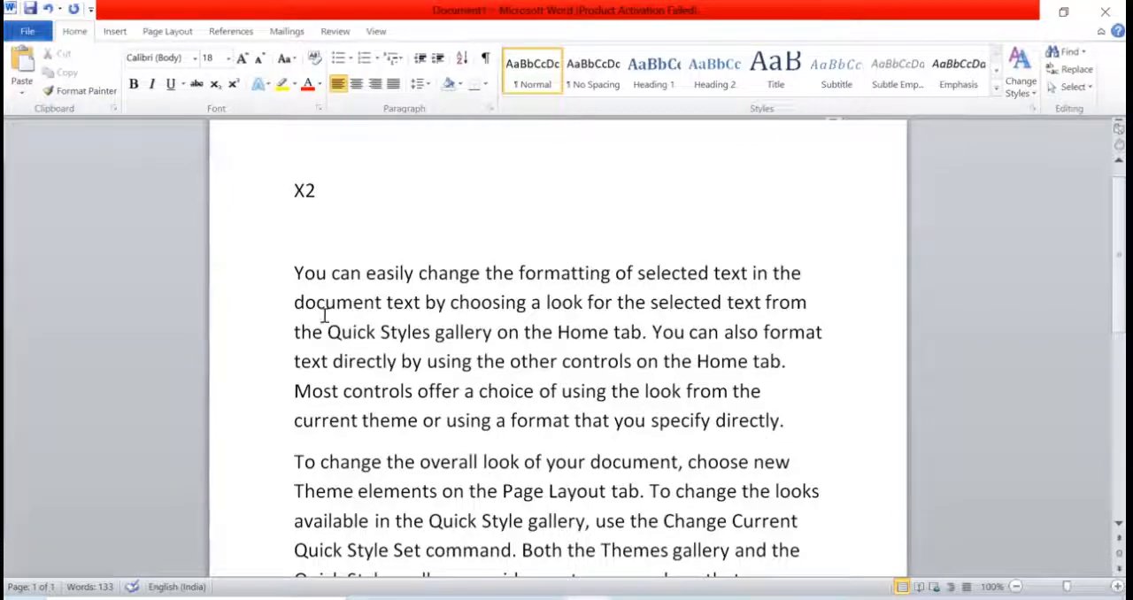
{"action": "left_click_drag", "start_coordinate": [305, 191], "coordinate": [317, 202]}
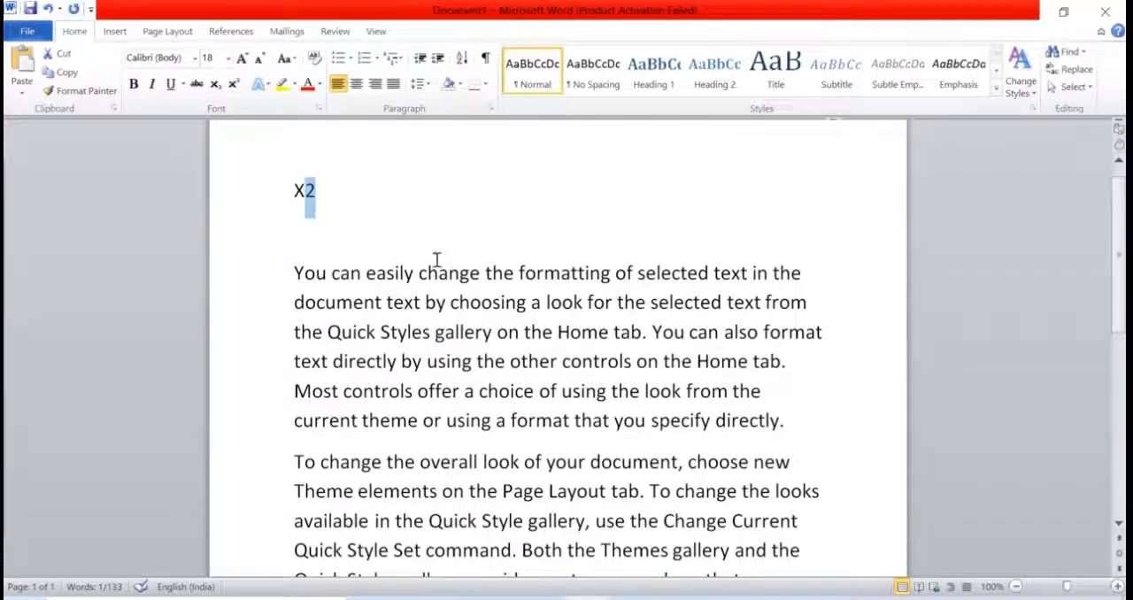
{"action": "left_click", "coordinate": [234, 84]}
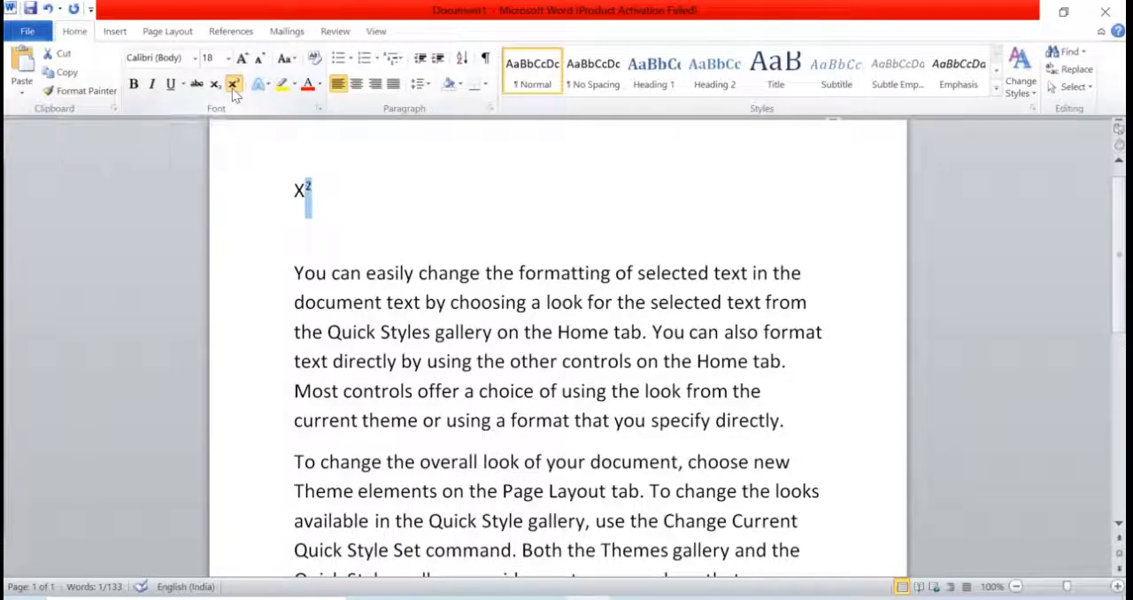
{"action": "left_click", "coordinate": [339, 212]}
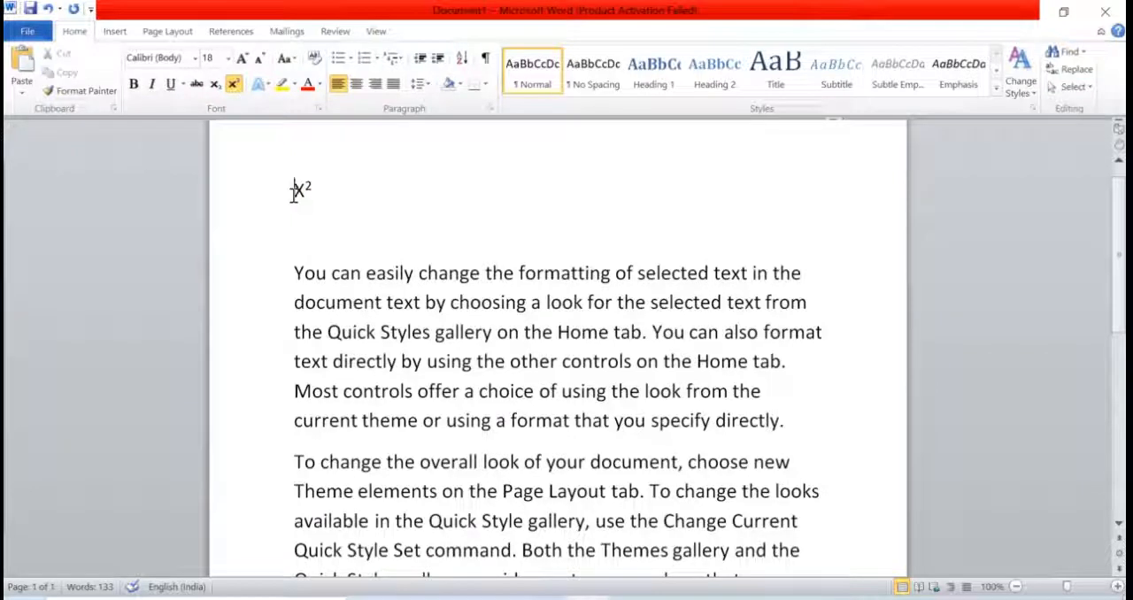
Step: Change the 2 after the X on the first line from superscript to subscript
{"action": "left_click_drag", "start_coordinate": [295, 183], "coordinate": [324, 196]}
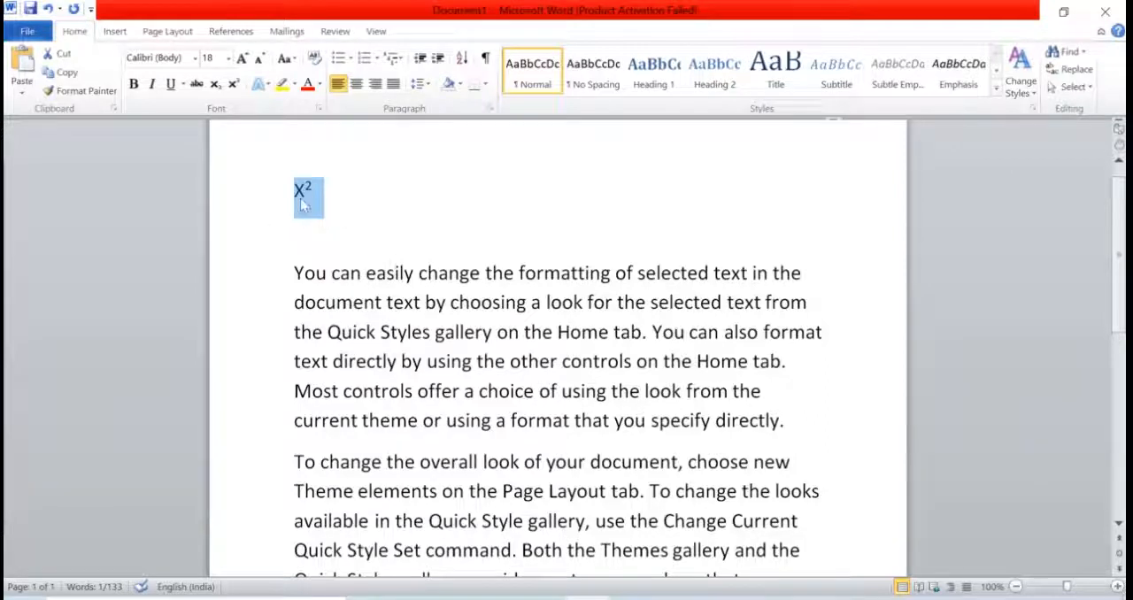
{"action": "left_click", "coordinate": [312, 189]}
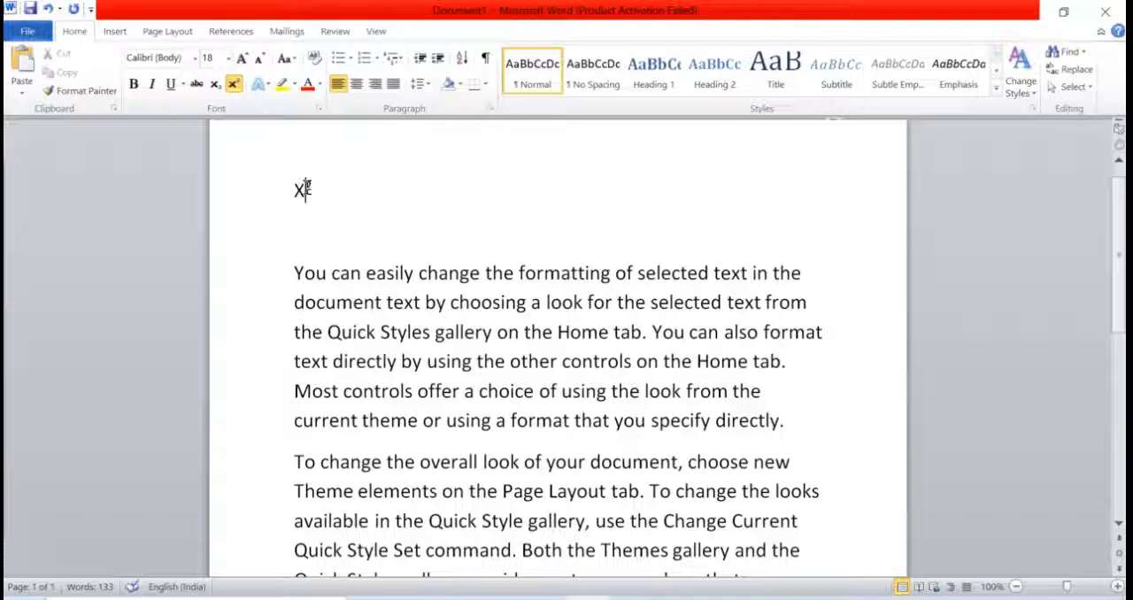
{"action": "left_click_drag", "start_coordinate": [306, 189], "coordinate": [314, 189]}
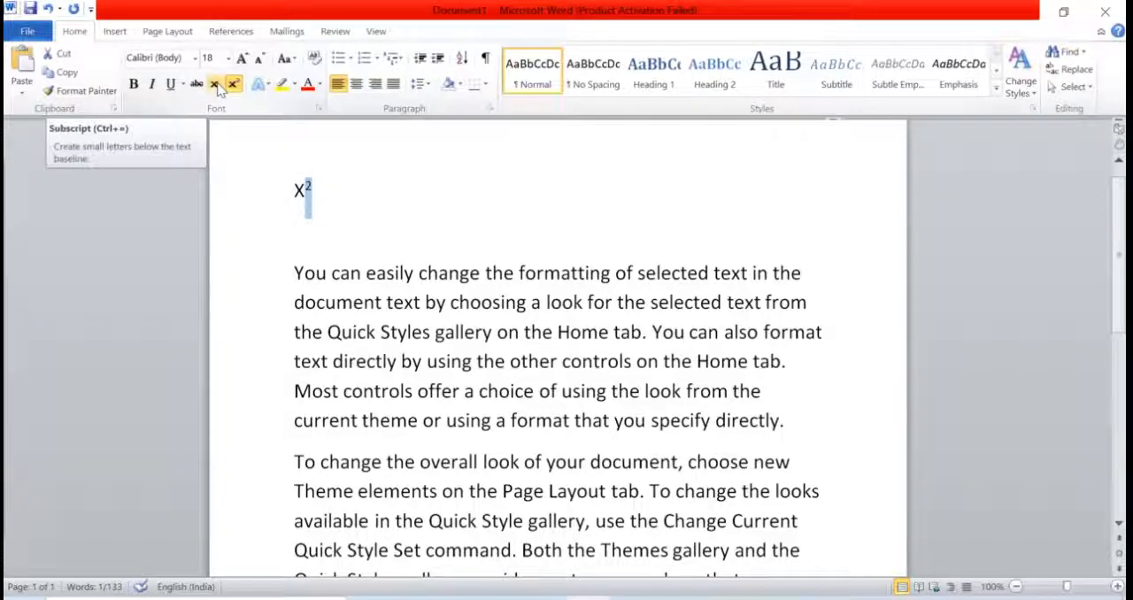
{"action": "left_click", "coordinate": [219, 86]}
{"action": "left_click", "coordinate": [374, 198]}
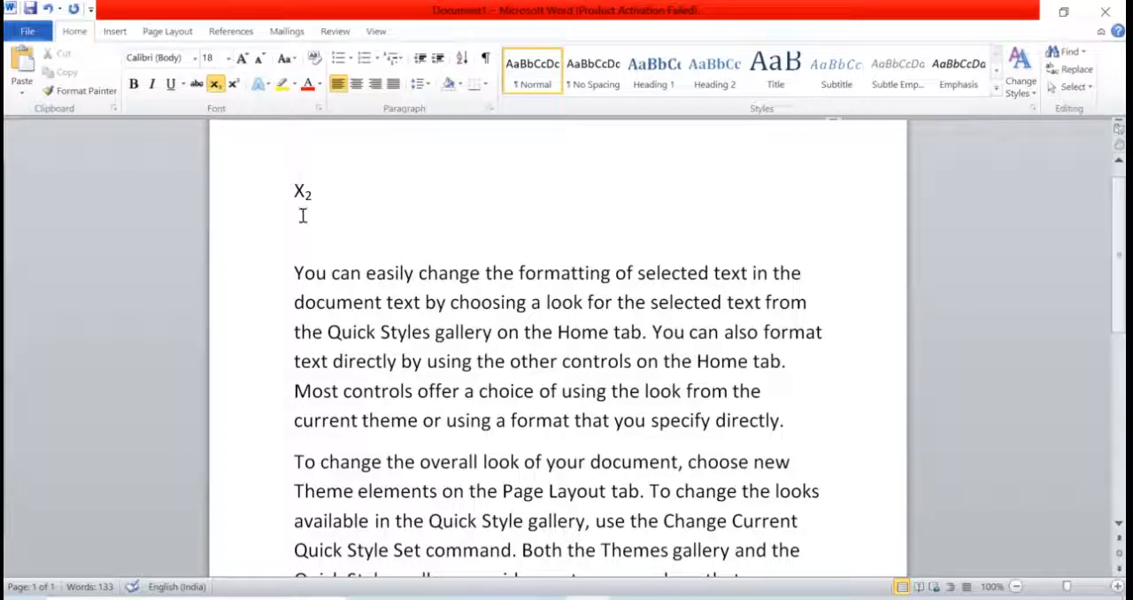
Step: Turn off subscript at the end of the first line and enter "1st" after a gap in normal text
{"action": "left_click_drag", "start_coordinate": [305, 193], "coordinate": [315, 198]}
{"action": "left_click", "coordinate": [356, 208]}
{"action": "type", "text": "1"}
{"action": "left_click", "coordinate": [215, 84]}
{"action": "type", "text": "1st"}
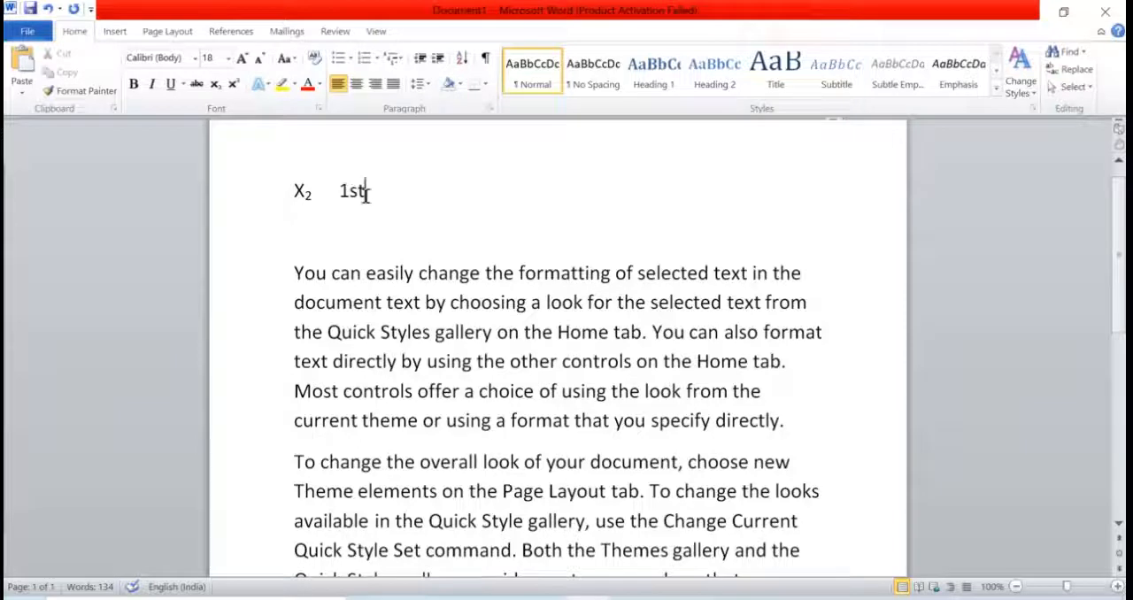
Step: Format the "st" of "1st" first as subscript and finally as superscript, then deselect it
{"action": "left_click_drag", "start_coordinate": [352, 193], "coordinate": [380, 203]}
{"action": "left_click", "coordinate": [376, 201]}
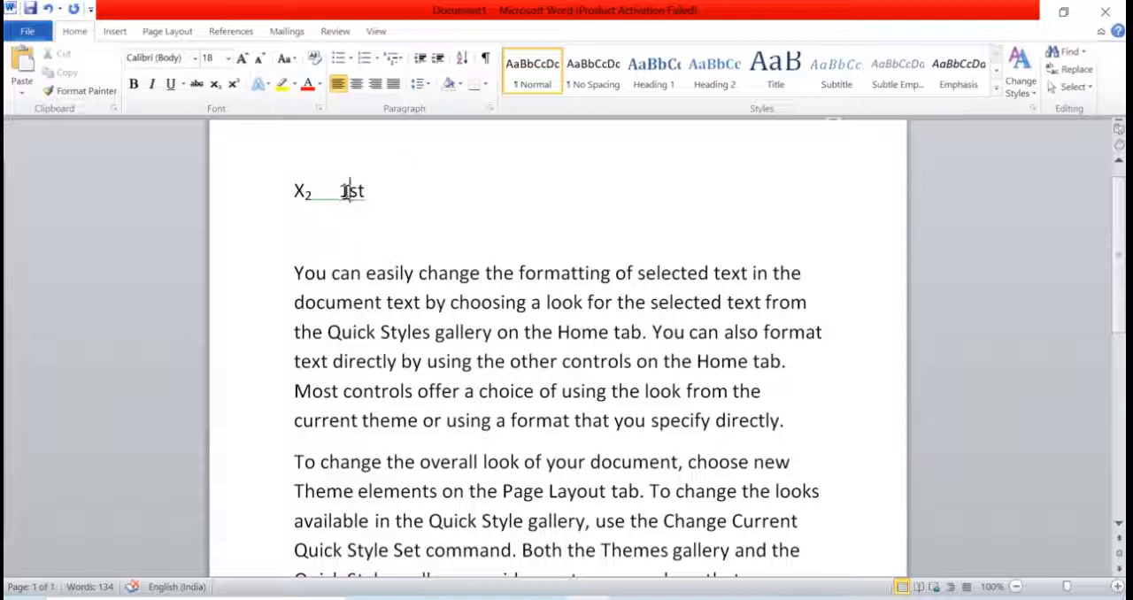
{"action": "left_click_drag", "start_coordinate": [351, 191], "coordinate": [365, 193]}
{"action": "left_click", "coordinate": [216, 85]}
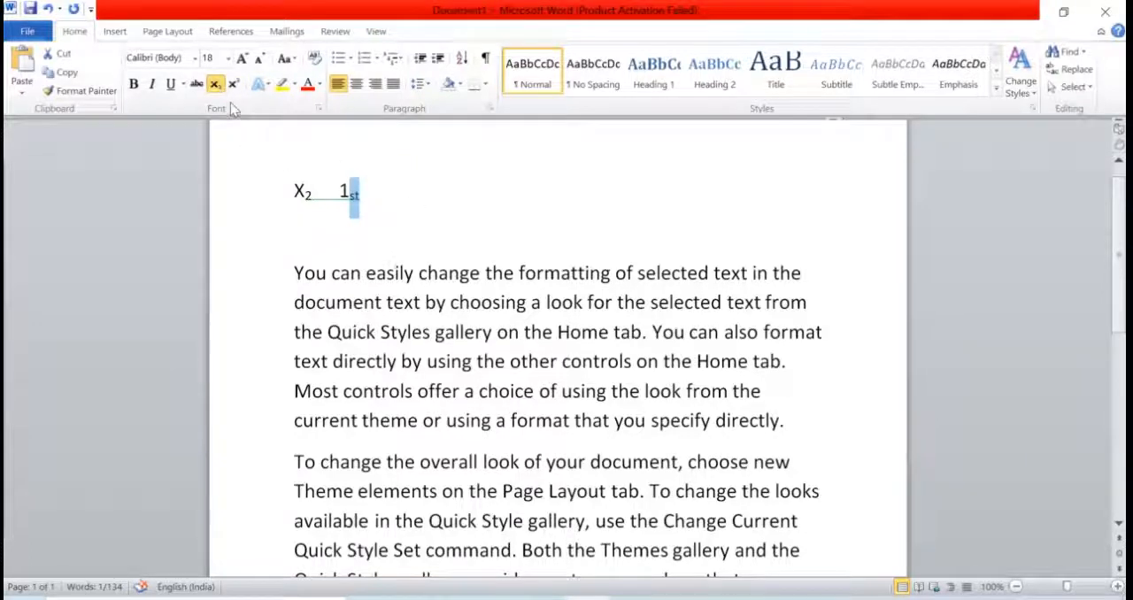
{"action": "left_click", "coordinate": [232, 86]}
{"action": "left_click", "coordinate": [416, 221]}
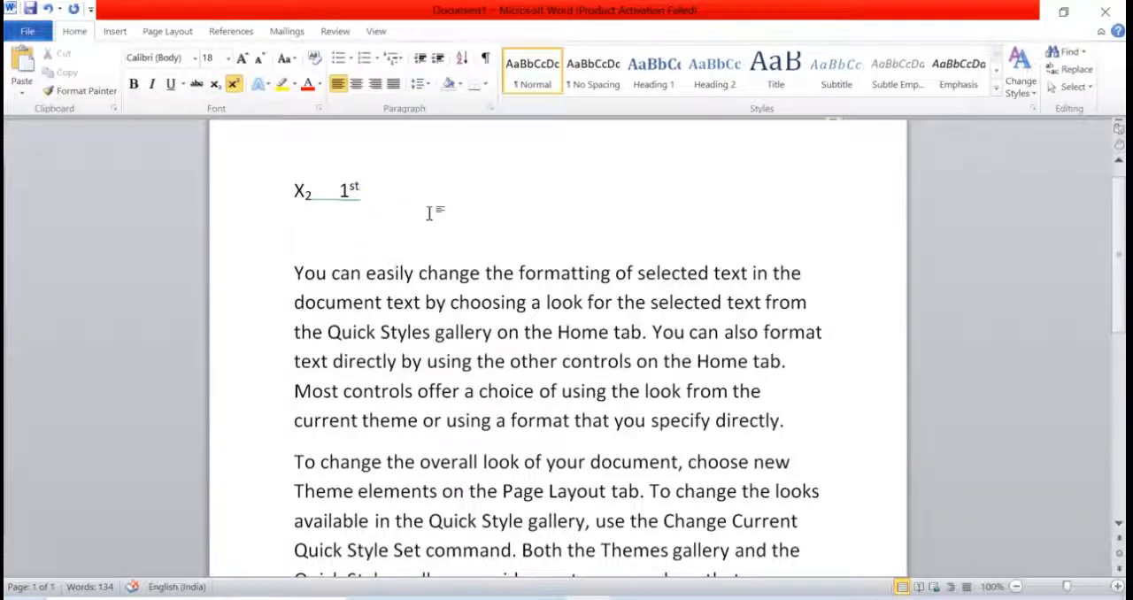
Step: Turn off superscript after "1st" and enter "10th" two tab stops further along the first line
{"action": "left_click", "coordinate": [232, 88]}
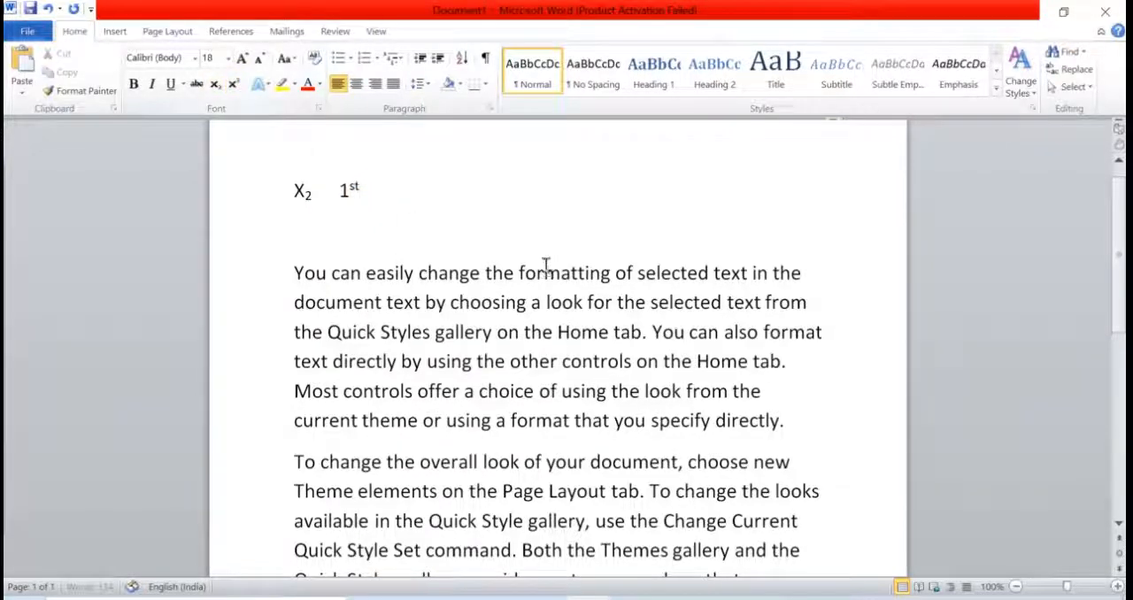
{"action": "key", "text": "Tab"}
{"action": "key", "text": "Tab"}
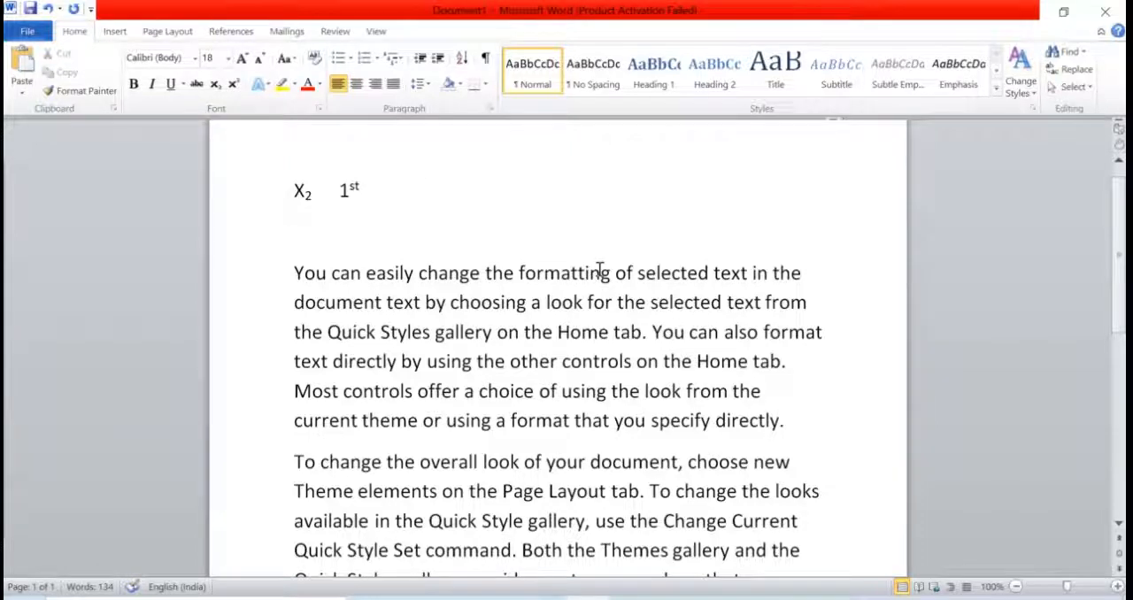
{"action": "type", "text": "10th"}
Step: Format the "th" of "10th" on the first line as superscript
{"action": "key", "text": "shift+Left"}
{"action": "key", "text": "shift+Left"}
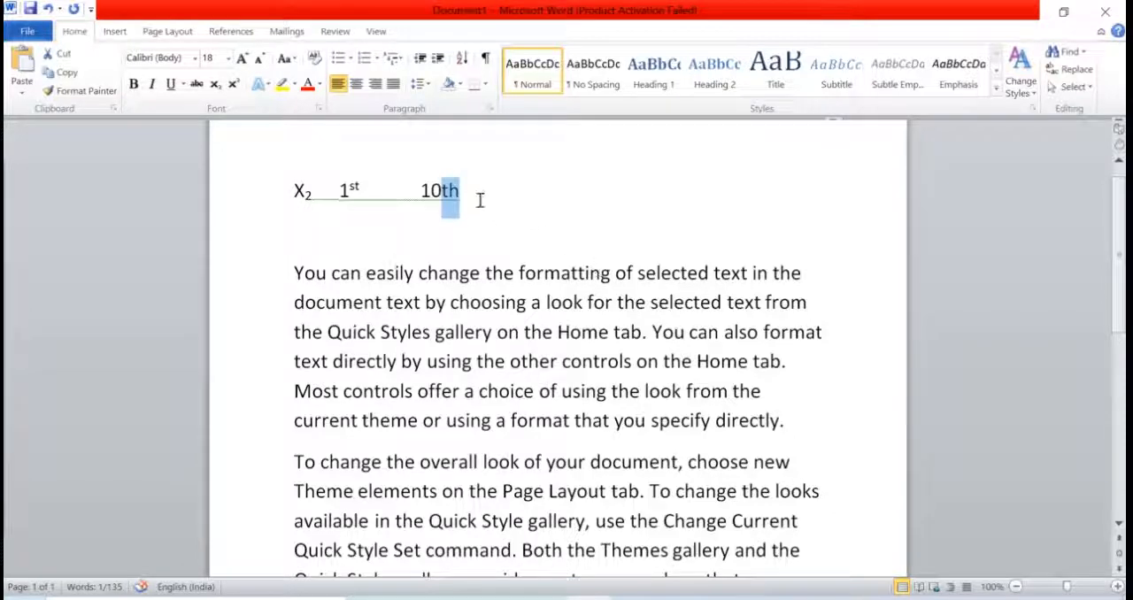
{"action": "left_click", "coordinate": [457, 189]}
{"action": "left_click_drag", "start_coordinate": [449, 191], "coordinate": [462, 191]}
{"action": "left_click", "coordinate": [449, 190]}
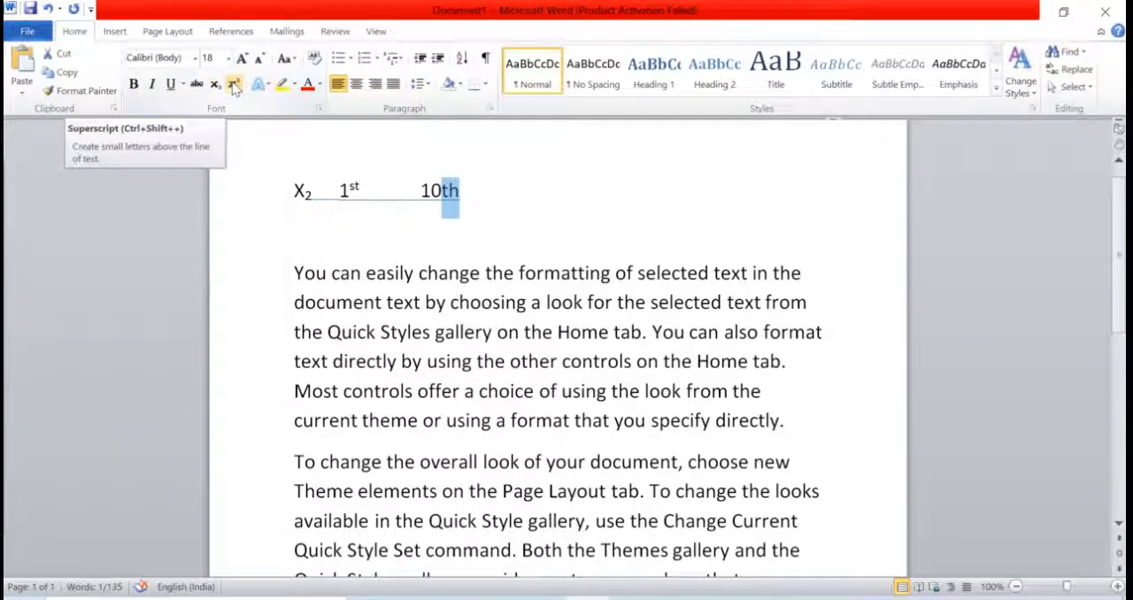
{"action": "left_click", "coordinate": [234, 84]}
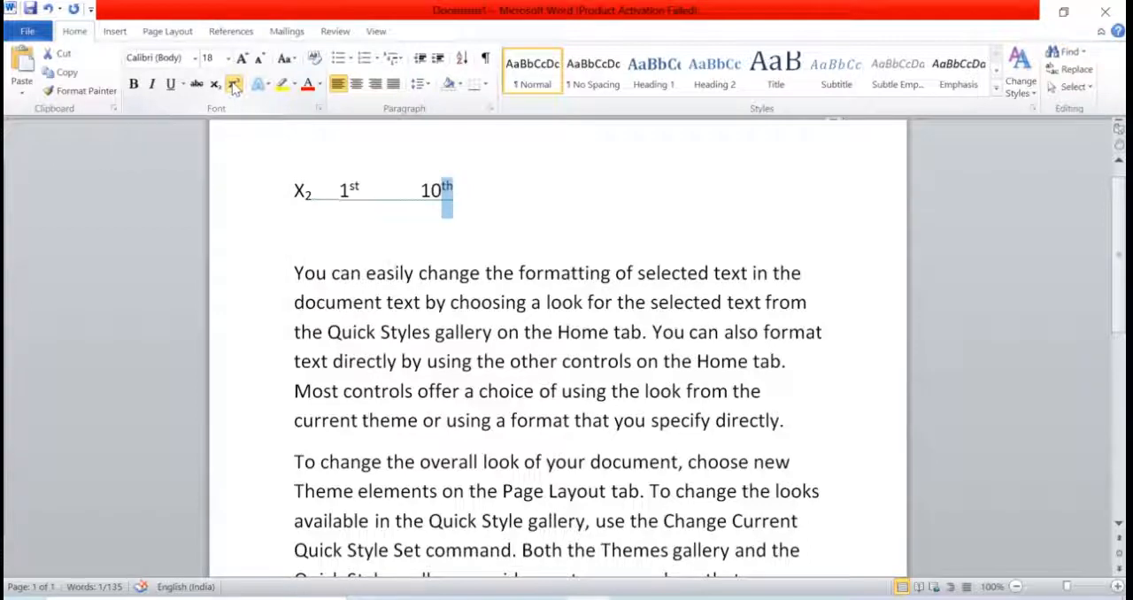
{"action": "left_click", "coordinate": [461, 201]}
{"action": "left_click_drag", "start_coordinate": [413, 188], "coordinate": [455, 189]}
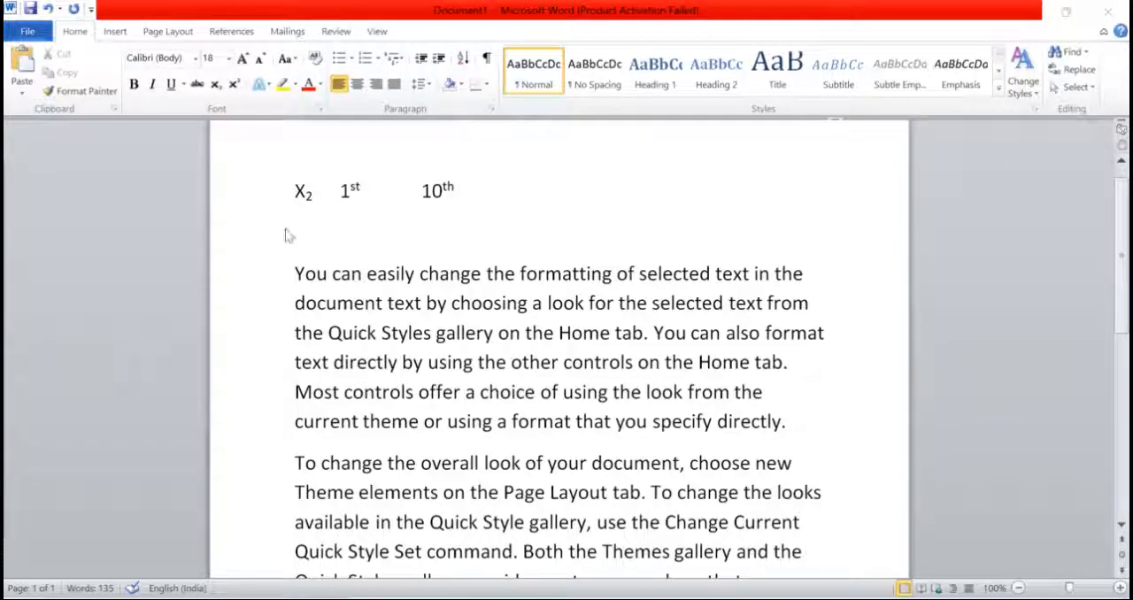
{"action": "left_click", "coordinate": [269, 85]}
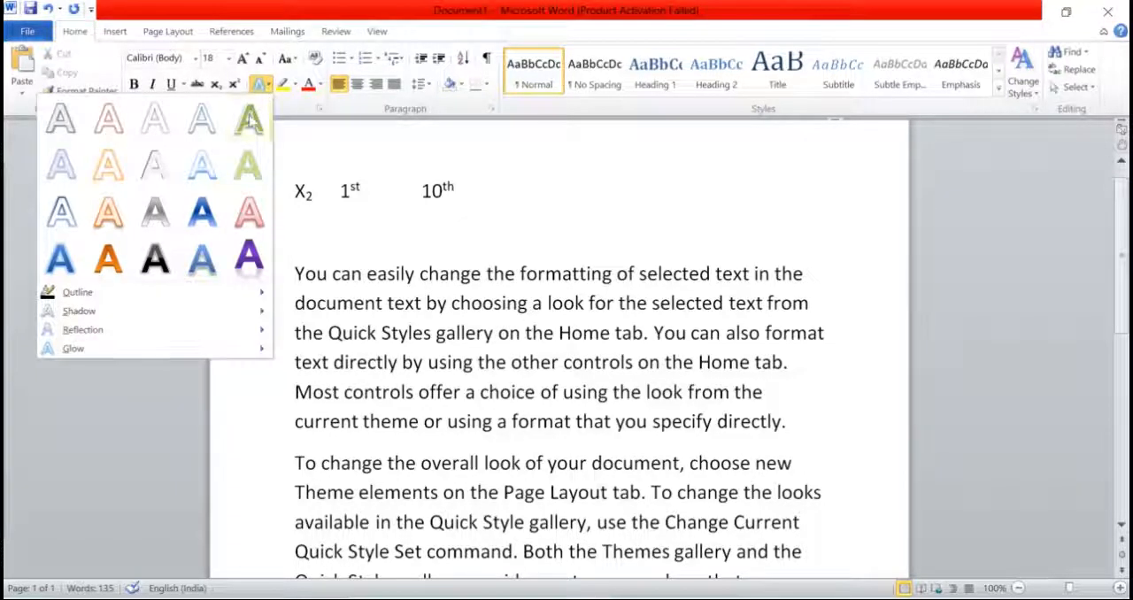
{"action": "left_click", "coordinate": [350, 301]}
{"action": "left_click_drag", "start_coordinate": [367, 273], "coordinate": [414, 274]}
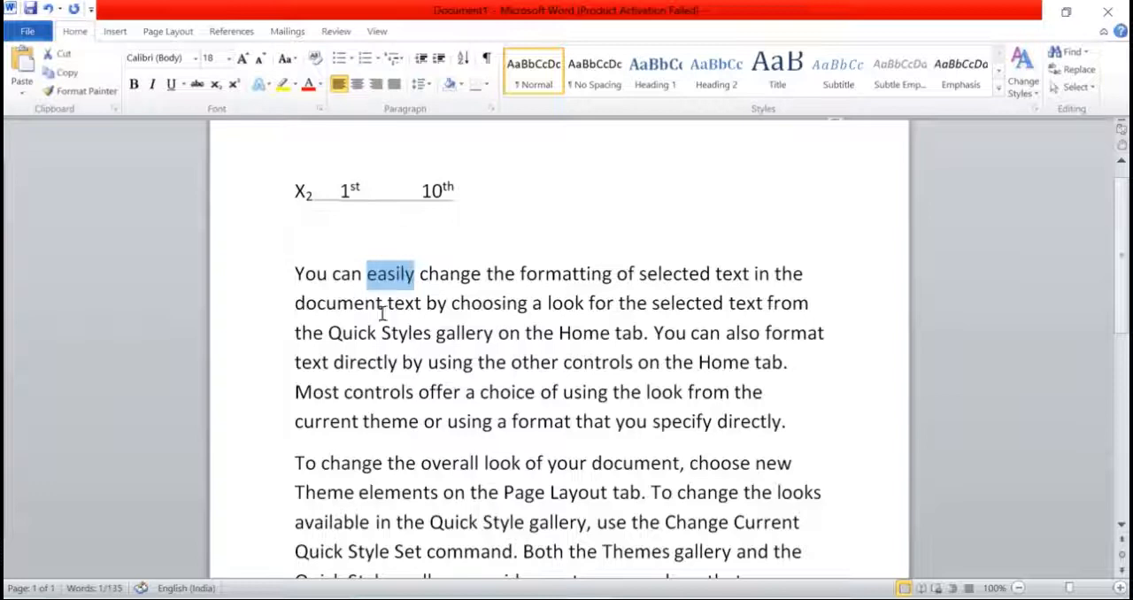
{"action": "scroll", "coordinate": [415, 339], "scroll_direction": "down", "scroll_amount": 2}
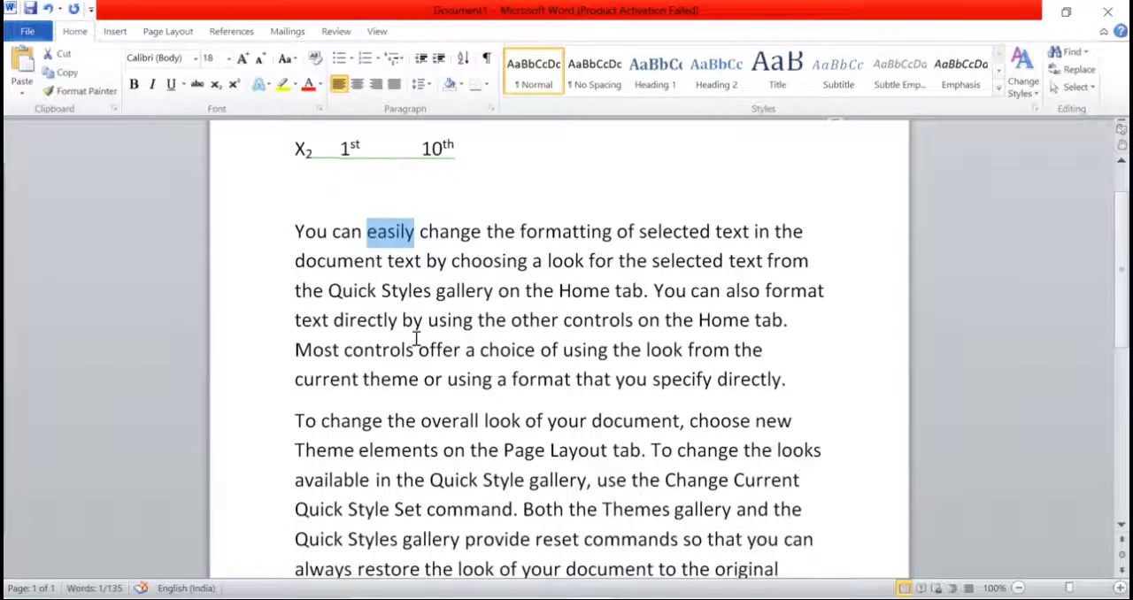
{"action": "left_click", "coordinate": [471, 306]}
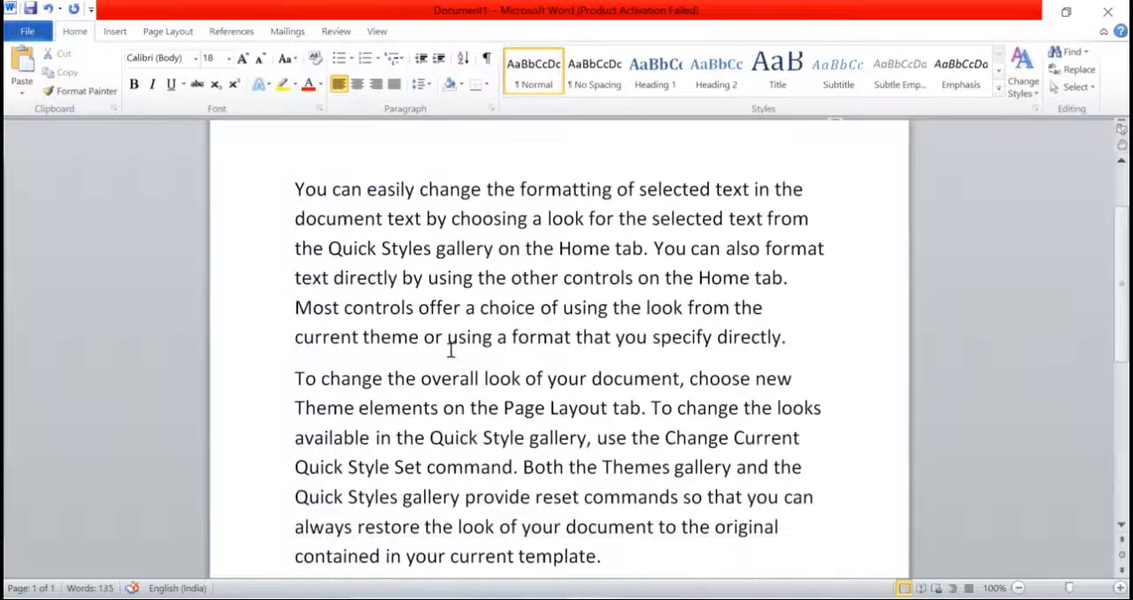
Step: Apply the Gradient Fill - Purple, Accent 4, Reflection text effect to the "You can easily" paragraph and set its font size to 22
{"action": "scroll", "coordinate": [451, 350], "scroll_direction": "down", "scroll_amount": 1}
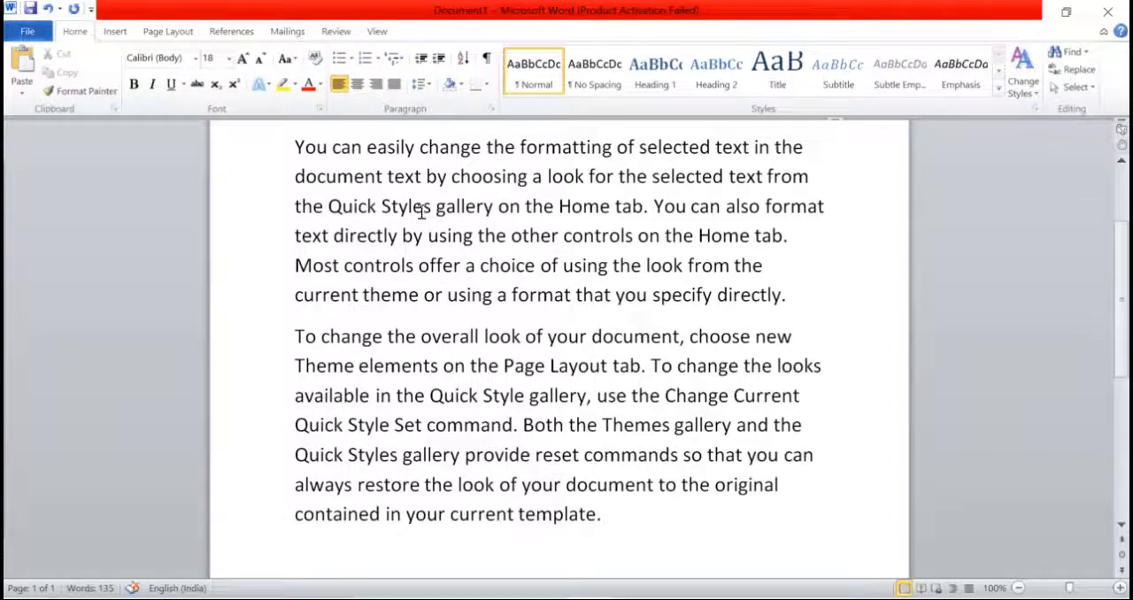
{"action": "left_click", "coordinate": [302, 152]}
{"action": "left_click_drag", "start_coordinate": [302, 153], "coordinate": [799, 301]}
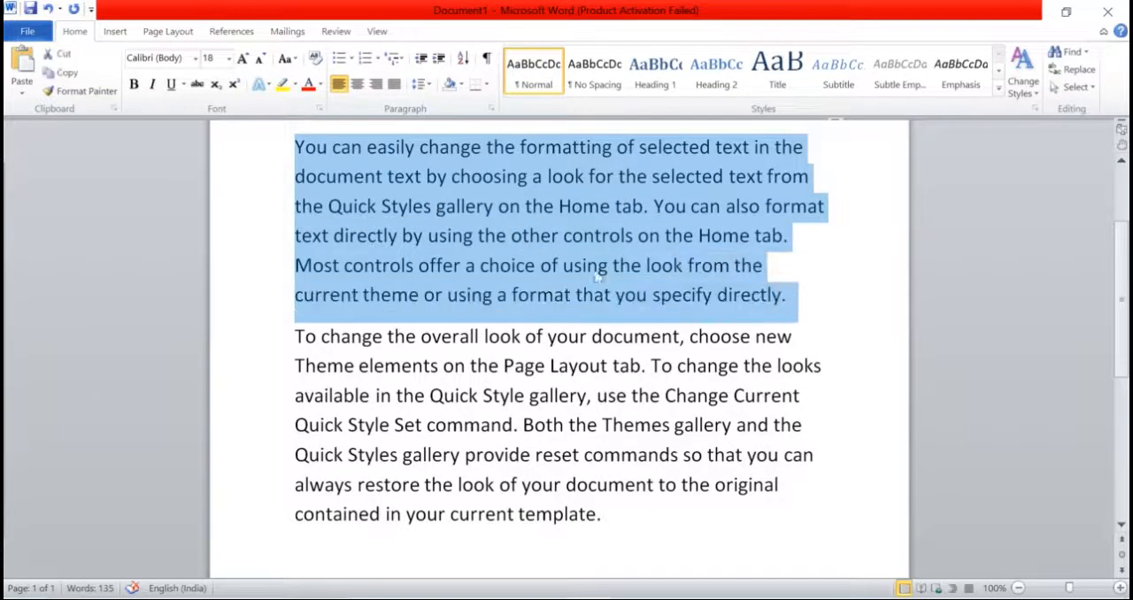
{"action": "left_click", "coordinate": [267, 85]}
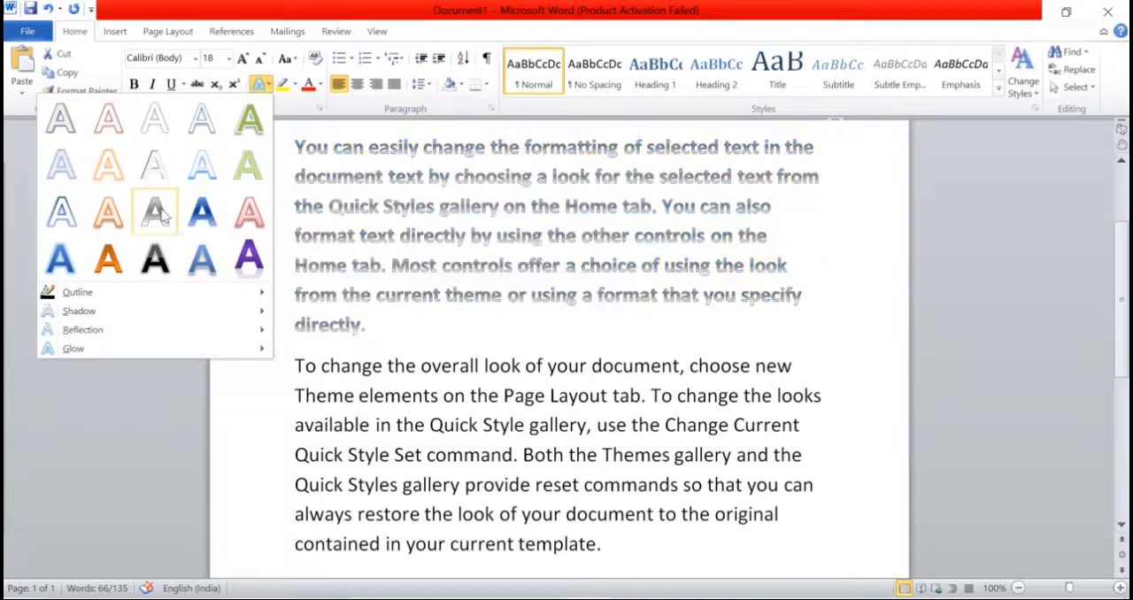
{"action": "left_click", "coordinate": [246, 259]}
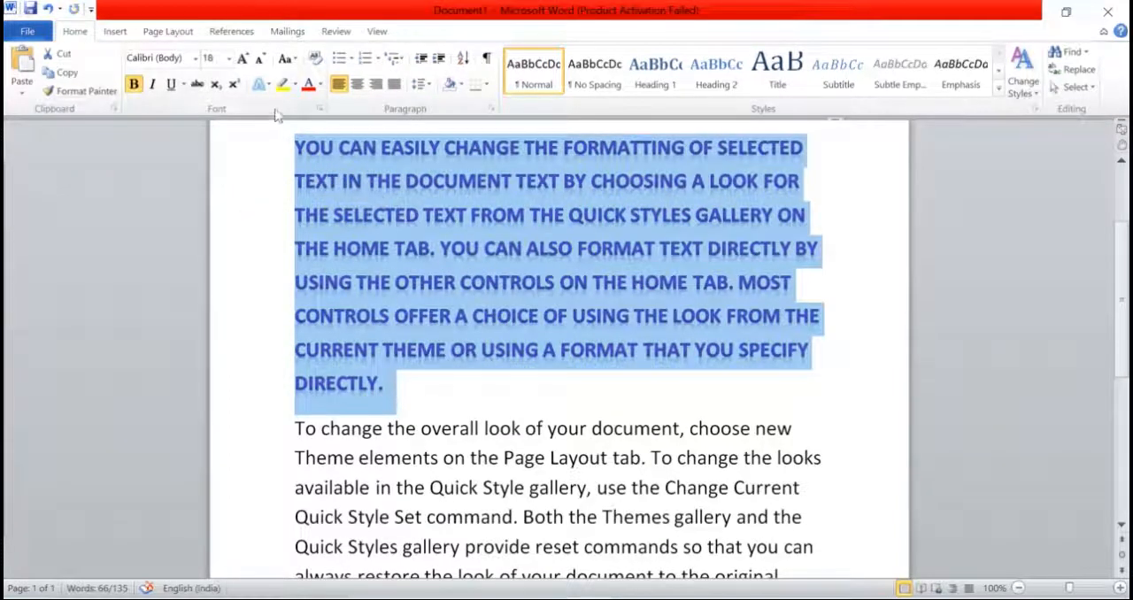
{"action": "left_click", "coordinate": [228, 57]}
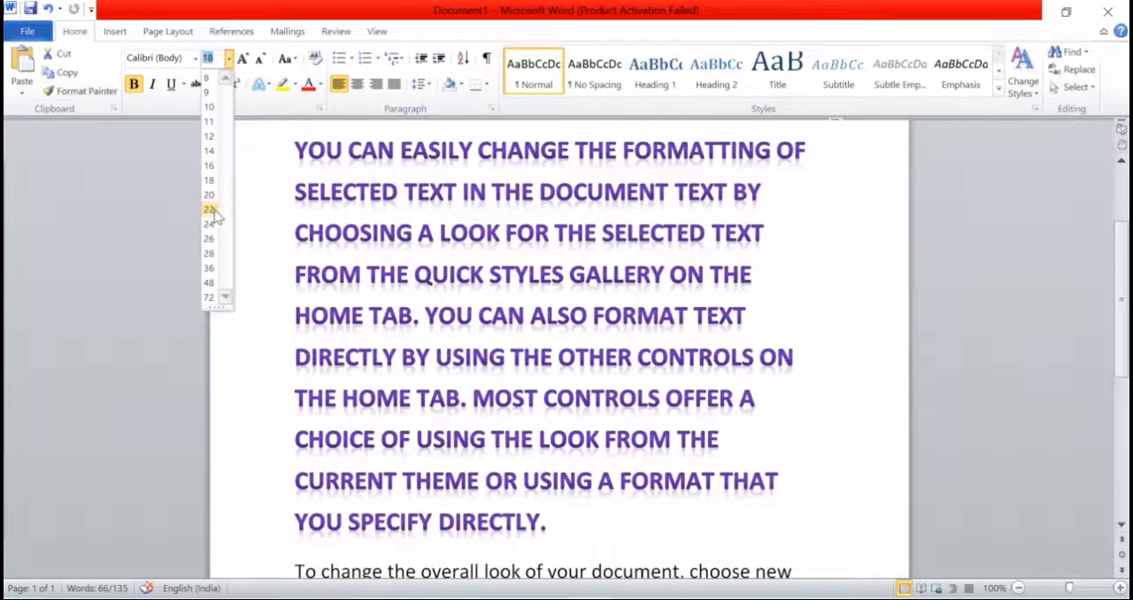
{"action": "left_click", "coordinate": [211, 209]}
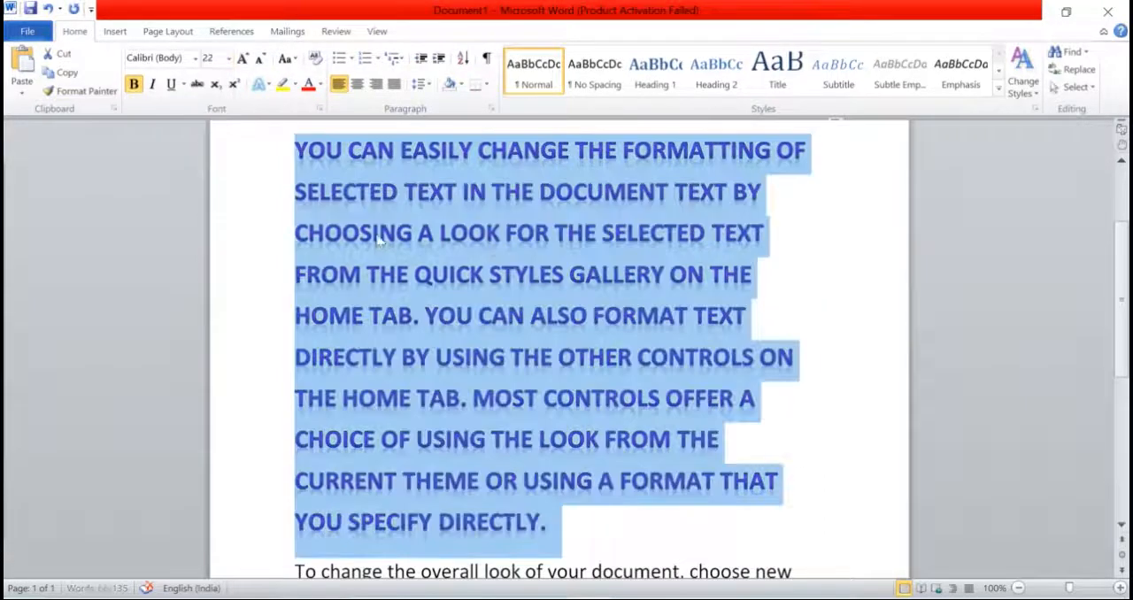
Step: Look at the Outline options of the text effects for the purple paragraph without applying any
{"action": "left_click", "coordinate": [267, 85]}
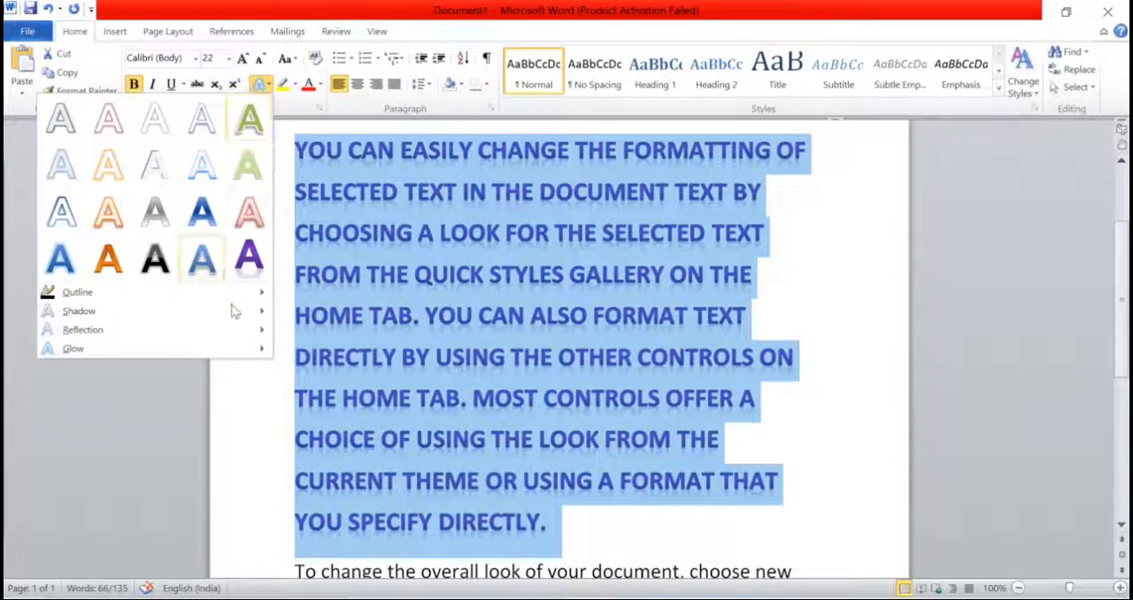
{"action": "mouse_move", "coordinate": [259, 294]}
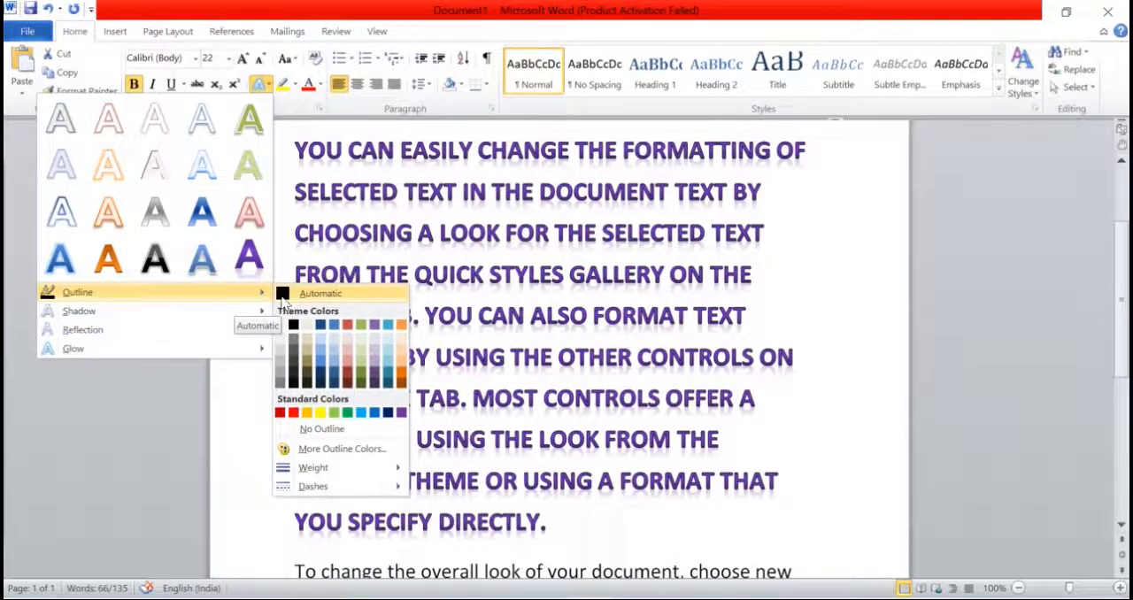
{"action": "left_click", "coordinate": [484, 254]}
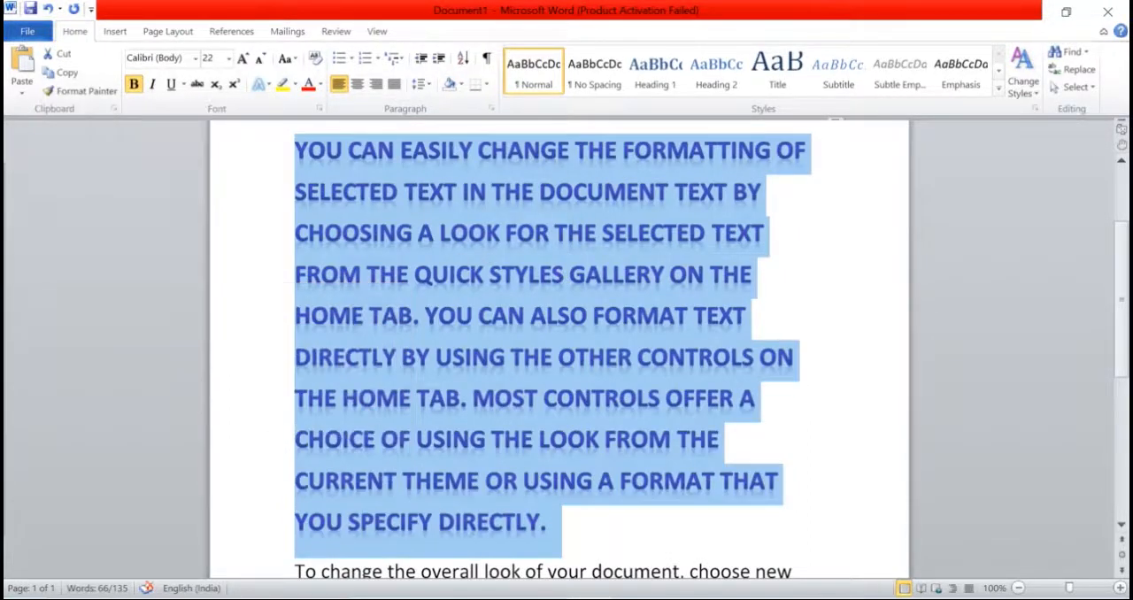
{"action": "left_click", "coordinate": [485, 232]}
{"action": "left_click_drag", "start_coordinate": [439, 232], "coordinate": [501, 237]}
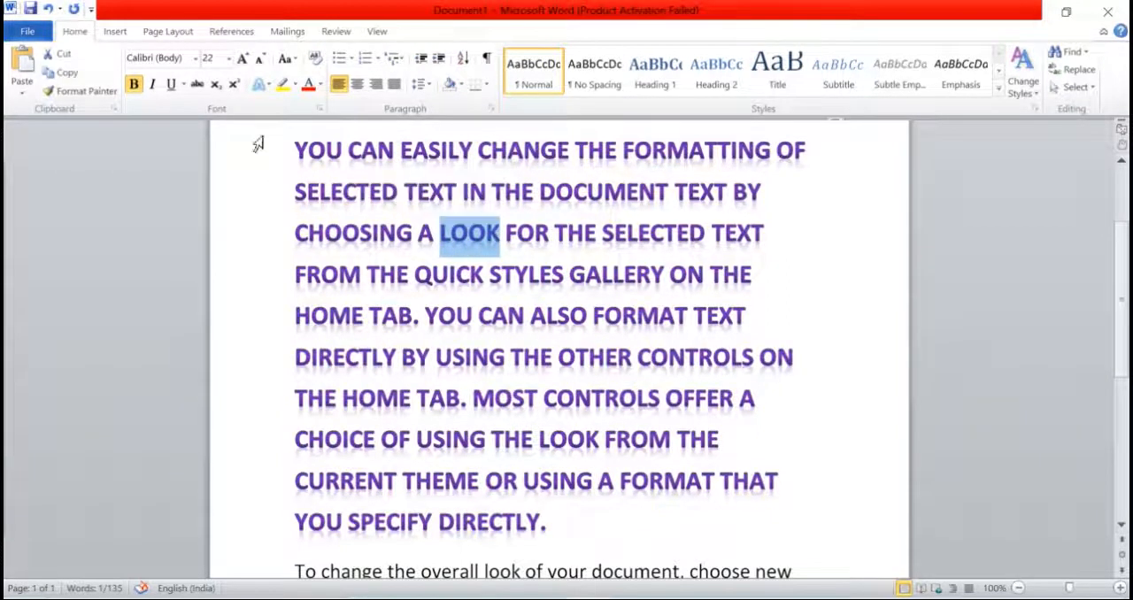
Step: Set the font size of the whole purple paragraph to 72 and deselect it
{"action": "left_click_drag", "start_coordinate": [296, 155], "coordinate": [559, 522]}
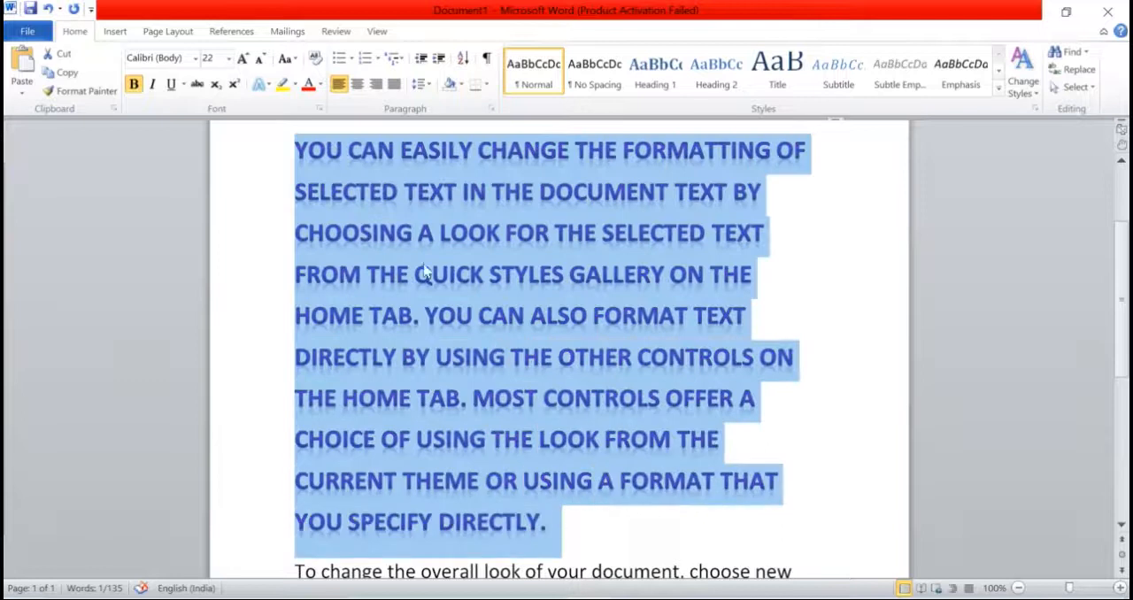
{"action": "left_click", "coordinate": [228, 59]}
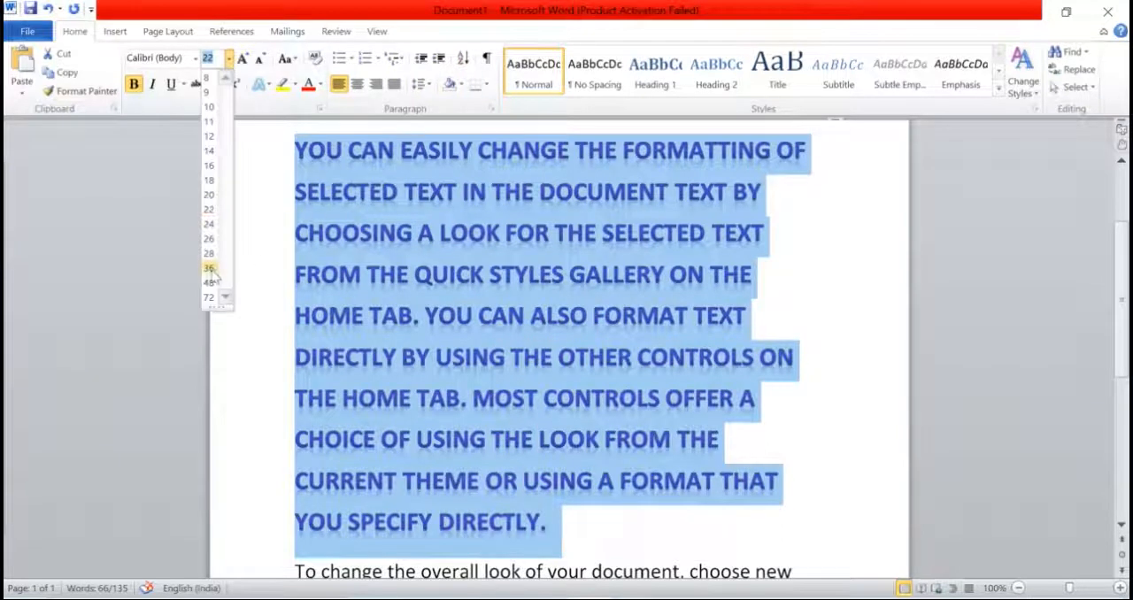
{"action": "left_click", "coordinate": [210, 298]}
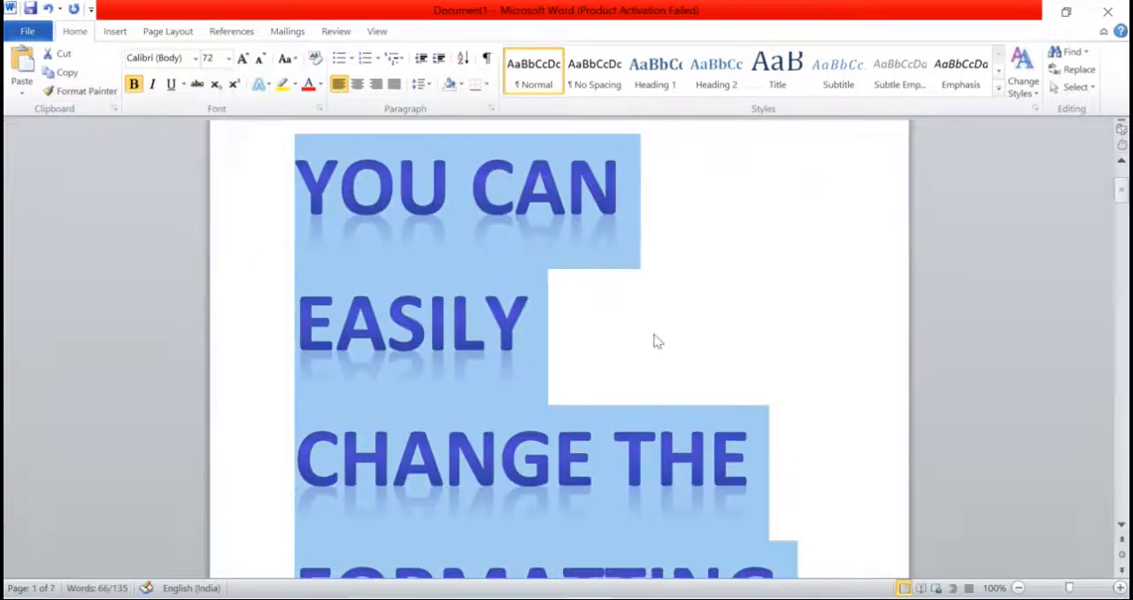
{"action": "left_click", "coordinate": [655, 340]}
Step: Select the words "YOU CAN" at the start of the purple paragraph
{"action": "scroll", "coordinate": [432, 301], "scroll_direction": "up", "scroll_amount": 1}
{"action": "left_click_drag", "start_coordinate": [292, 221], "coordinate": [620, 228]}
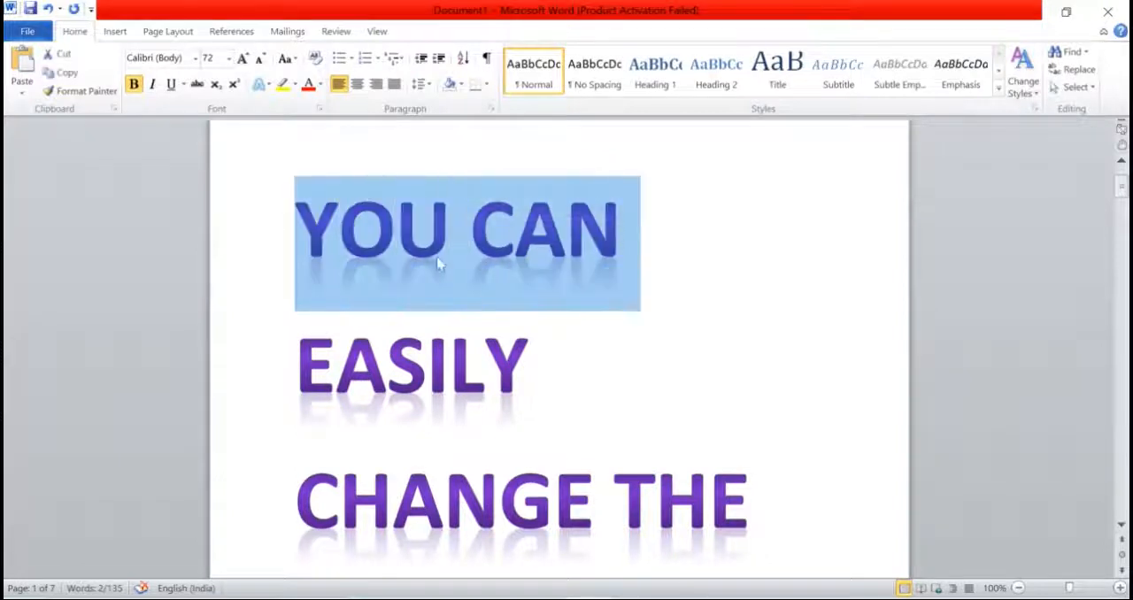
{"action": "left_click", "coordinate": [354, 251]}
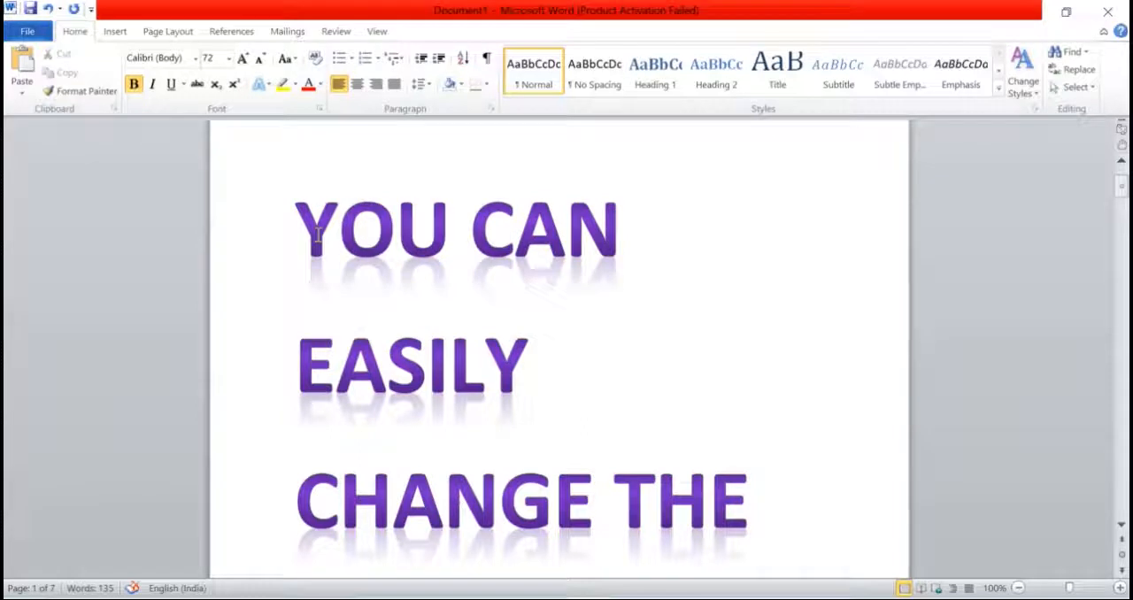
{"action": "left_click_drag", "start_coordinate": [297, 229], "coordinate": [612, 232]}
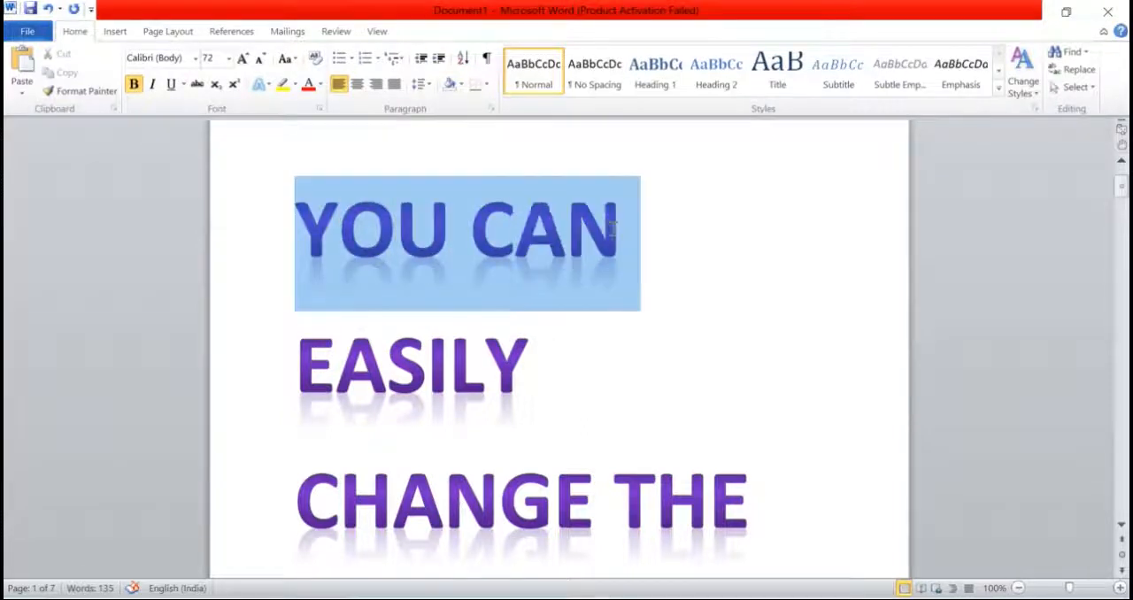
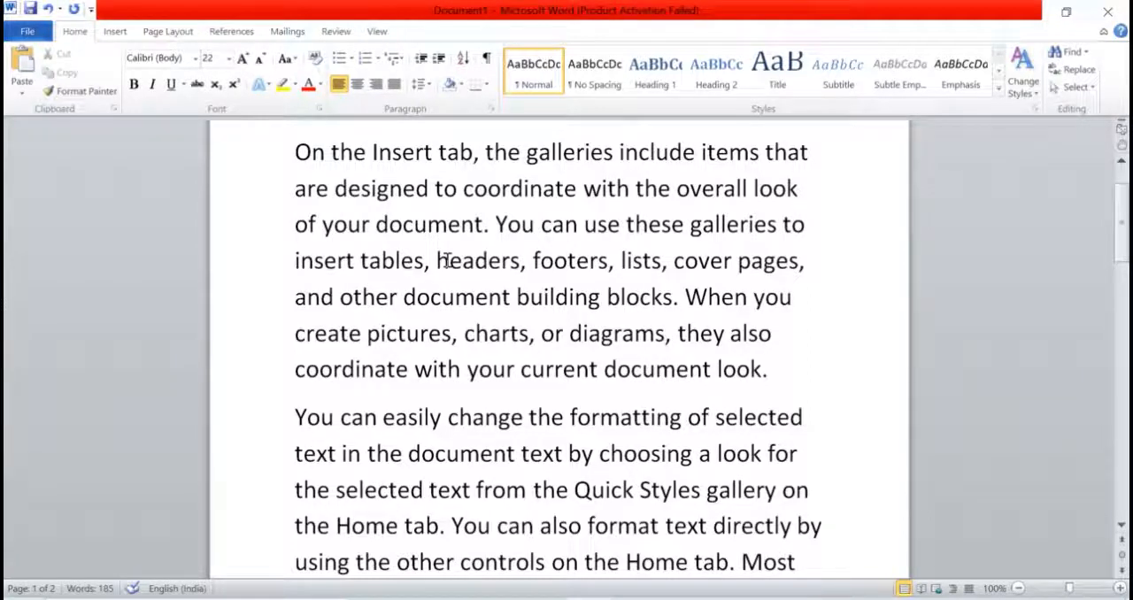
Step: Highlight the words "coordinate", "headers", "When" and the second "coordinate" in turquoise in the "On the Insert tab" paragraph
{"action": "left_click", "coordinate": [281, 84]}
{"action": "left_click", "coordinate": [294, 84]}
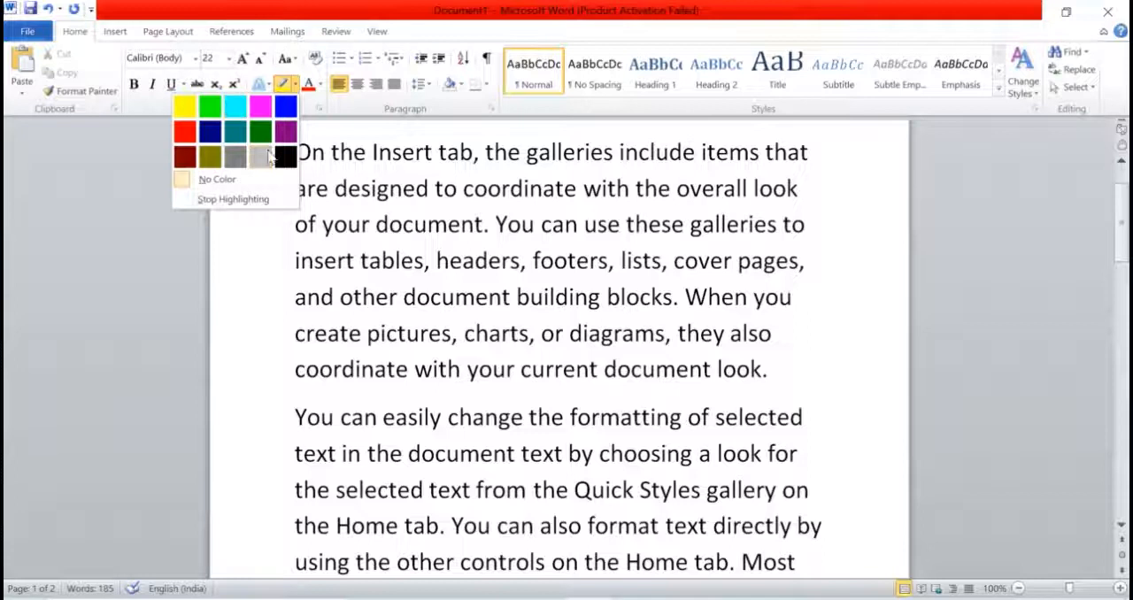
{"action": "left_click", "coordinate": [185, 110]}
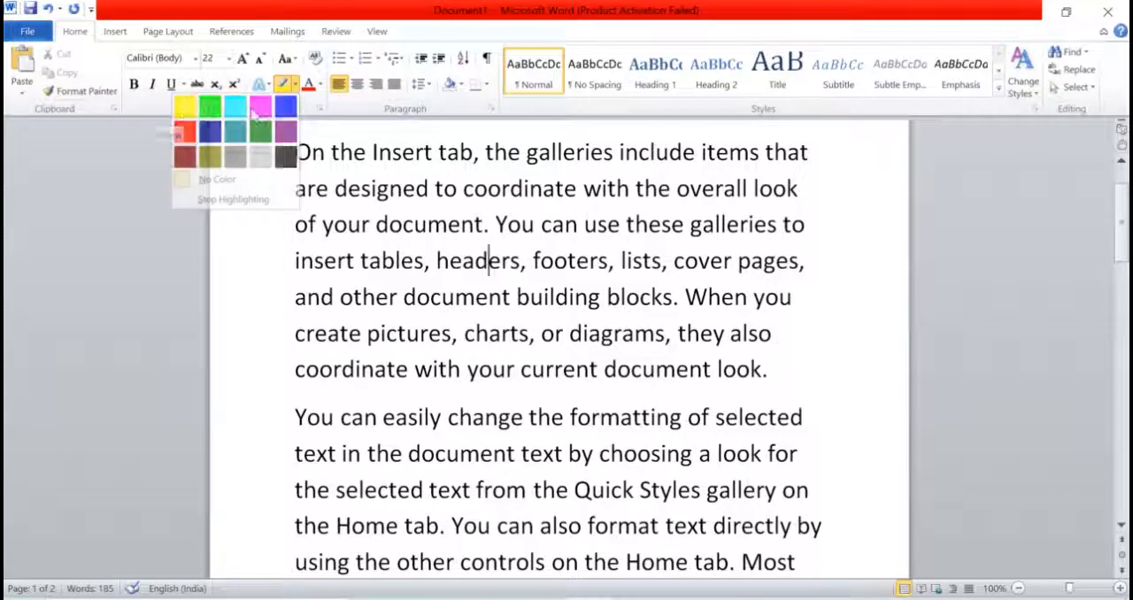
{"action": "left_click", "coordinate": [293, 86]}
{"action": "left_click", "coordinate": [241, 112]}
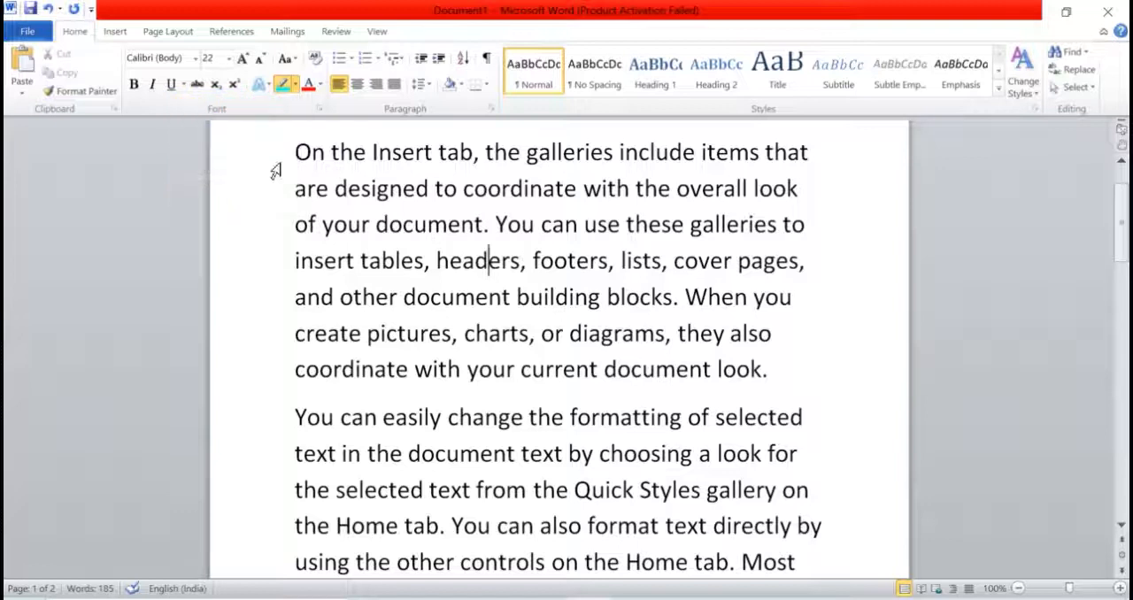
{"action": "double_click", "coordinate": [489, 194]}
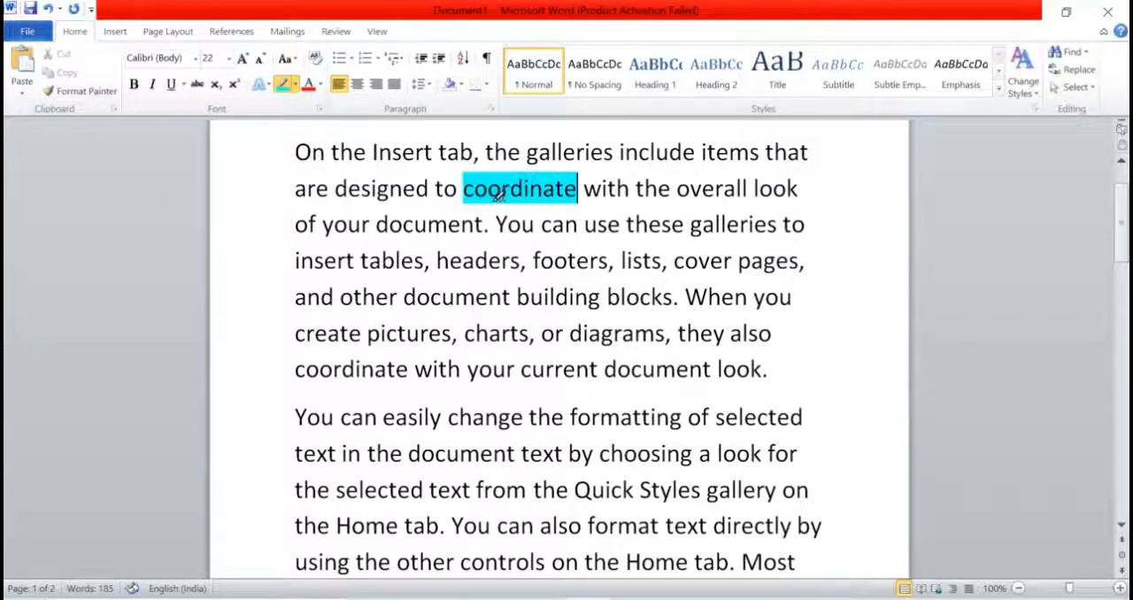
{"action": "double_click", "coordinate": [469, 264]}
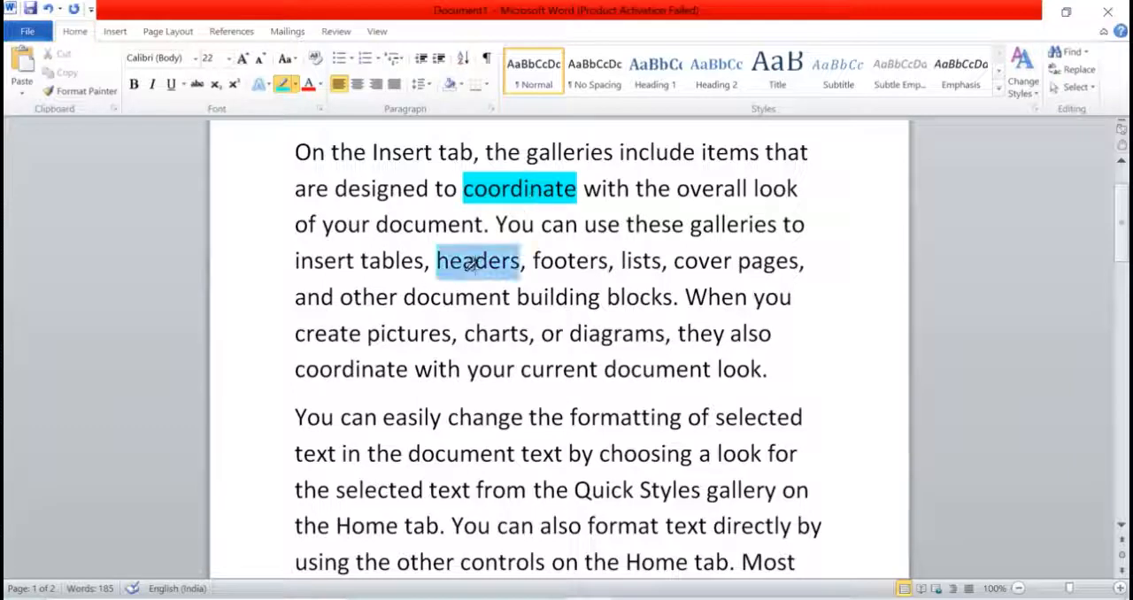
{"action": "double_click", "coordinate": [713, 299]}
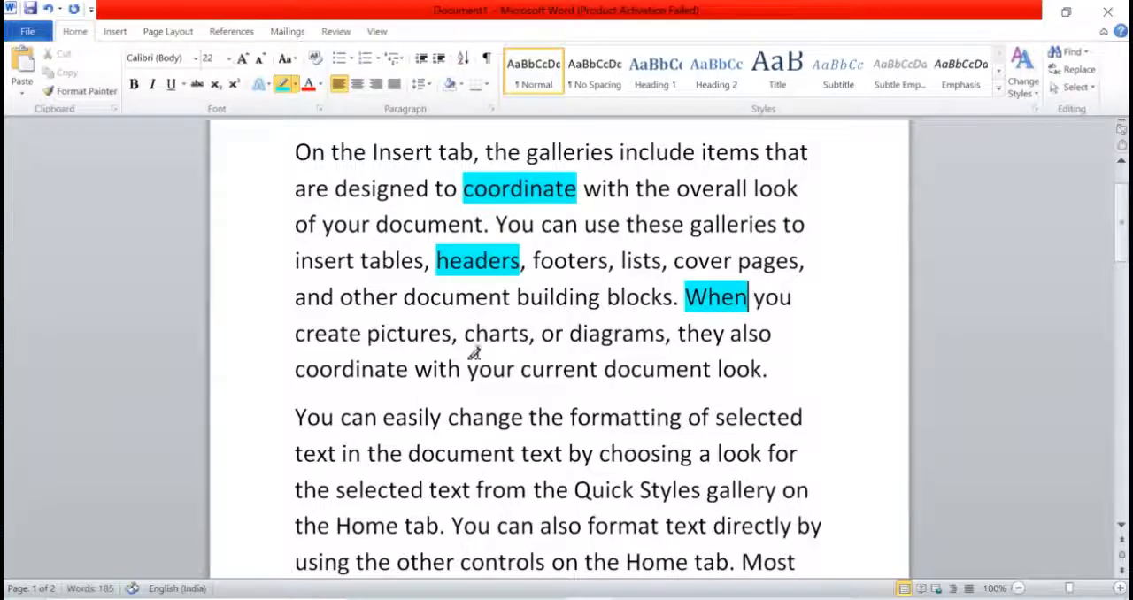
{"action": "left_click", "coordinate": [361, 369]}
{"action": "double_click", "coordinate": [336, 371]}
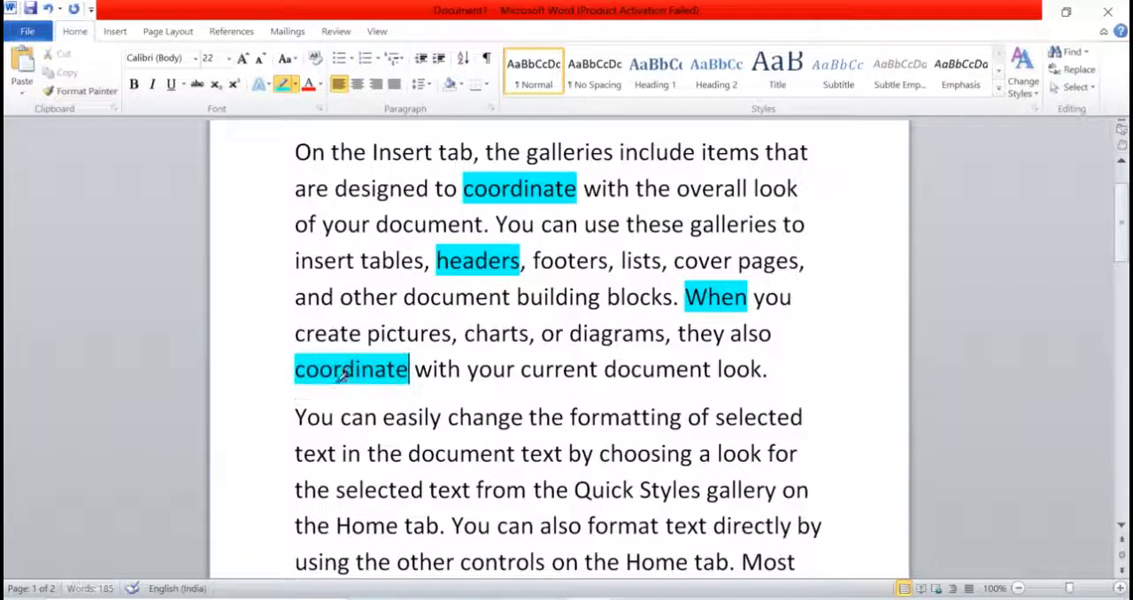
Step: Highlight "formatting", "selected", "diagrams" and the phrase "On the Insert tab" in turquoise
{"action": "double_click", "coordinate": [606, 417]}
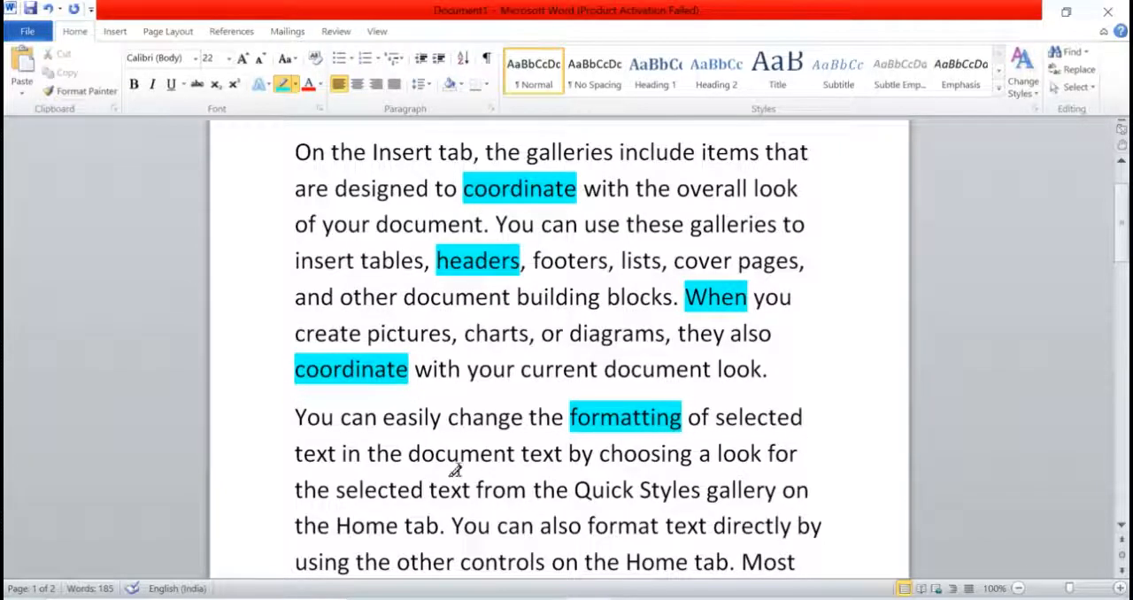
{"action": "double_click", "coordinate": [407, 488]}
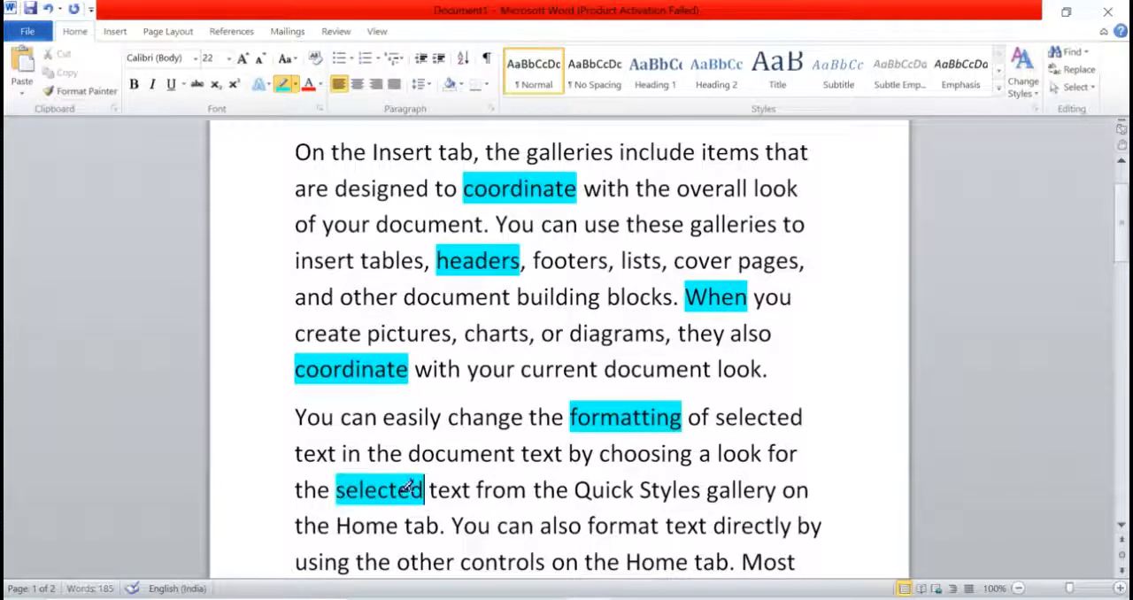
{"action": "double_click", "coordinate": [586, 333]}
{"action": "left_click_drag", "start_coordinate": [296, 152], "coordinate": [473, 152]}
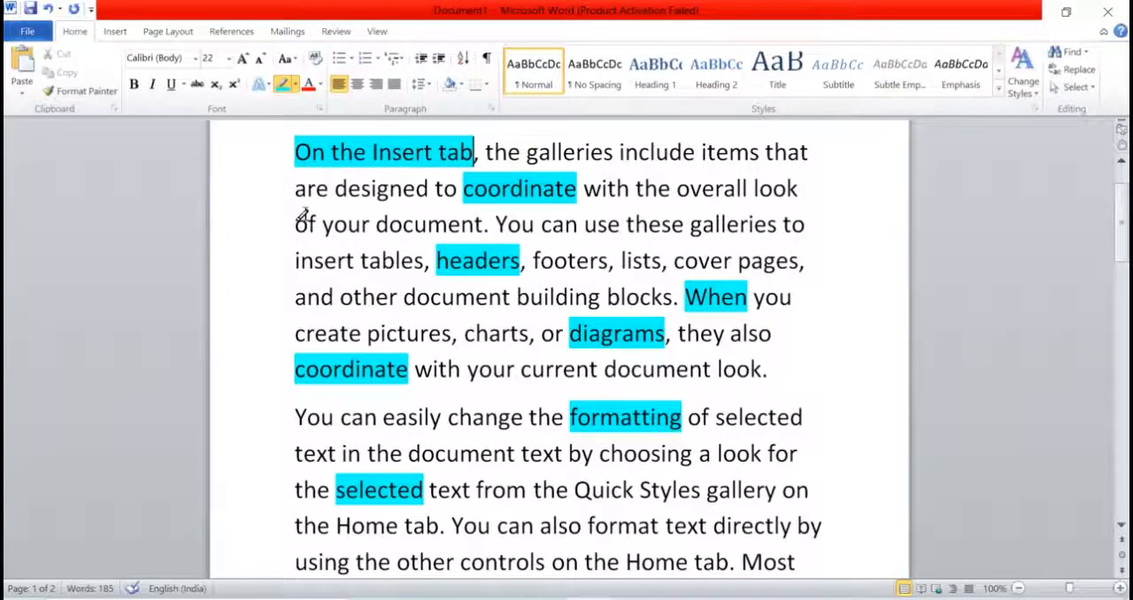
Step: Highlight the paragraph starting "To change the overall look" in turquoise, through "restore the look of your"
{"action": "scroll", "coordinate": [465, 438], "scroll_direction": "down", "scroll_amount": 2}
{"action": "scroll", "coordinate": [464, 444], "scroll_direction": "down", "scroll_amount": 3}
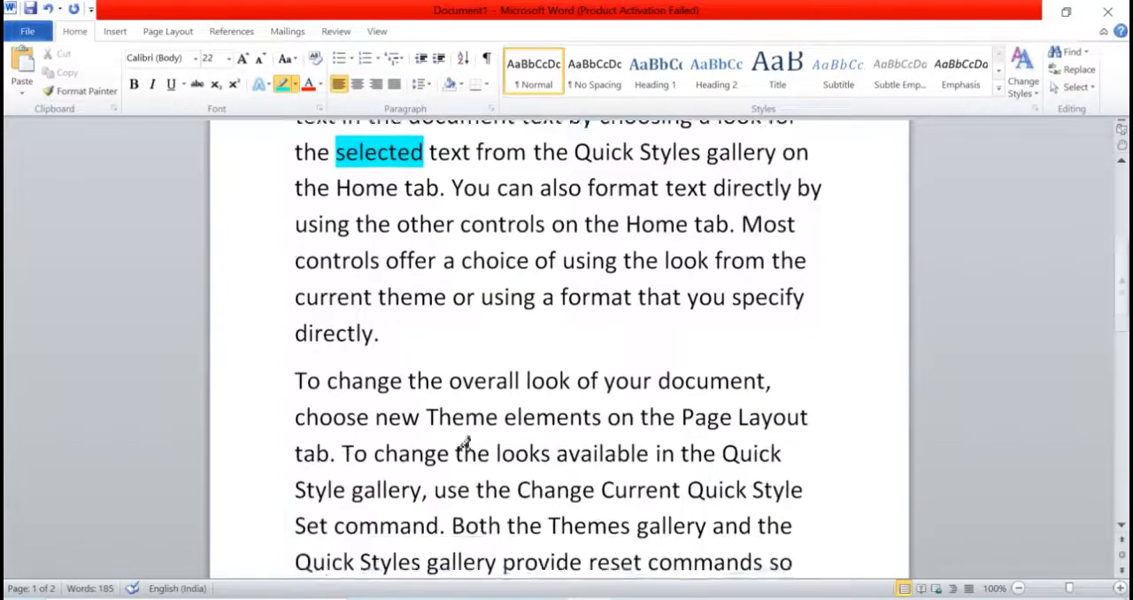
{"action": "mouse_move", "coordinate": [295, 256]}
{"action": "left_mouse_down"}
{"action": "mouse_move", "coordinate": [669, 463]}
{"action": "mouse_move", "coordinate": [761, 476]}
{"action": "left_mouse_up"}
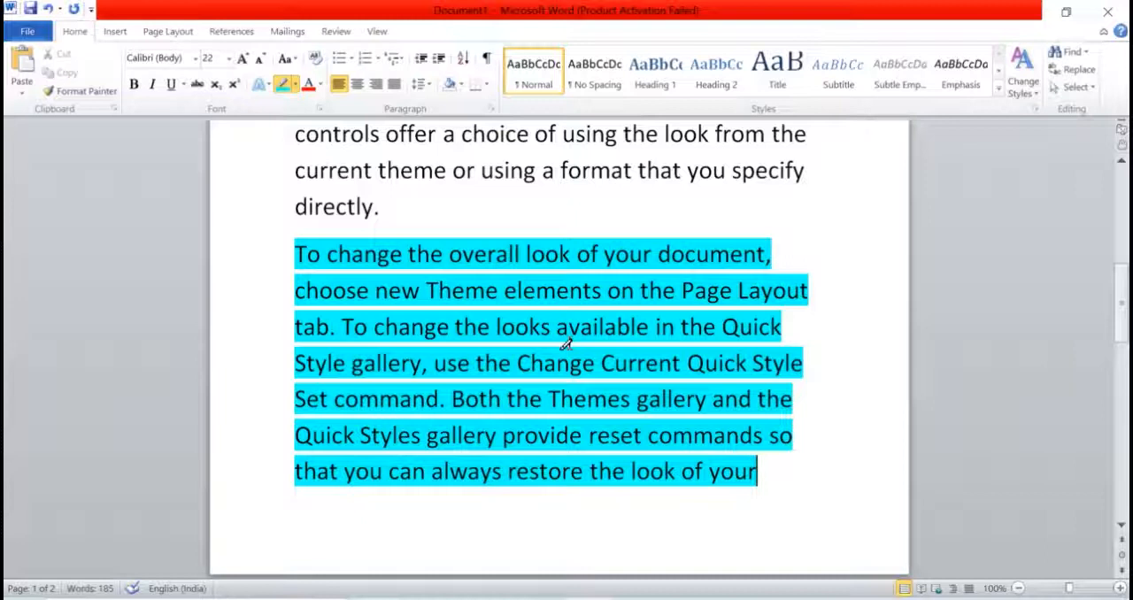
Step: Change the highlight color to yellow and highlight "Quick", "directly" and "controls" in the "You can easily" paragraph
{"action": "scroll", "coordinate": [600, 314], "scroll_direction": "up", "scroll_amount": 2}
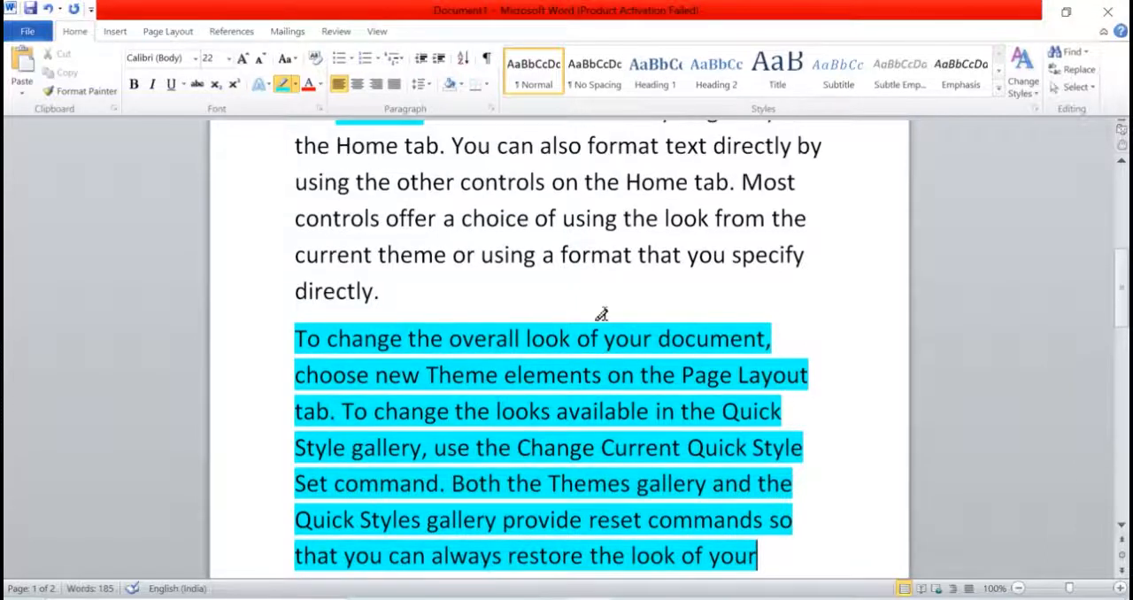
{"action": "left_click", "coordinate": [296, 85]}
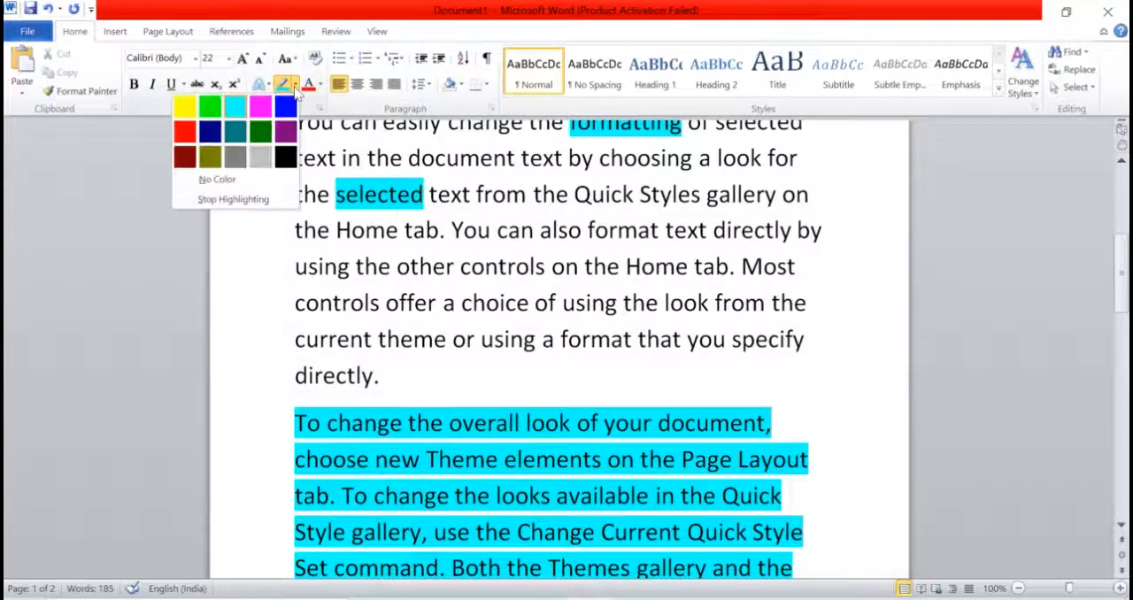
{"action": "left_click", "coordinate": [185, 107]}
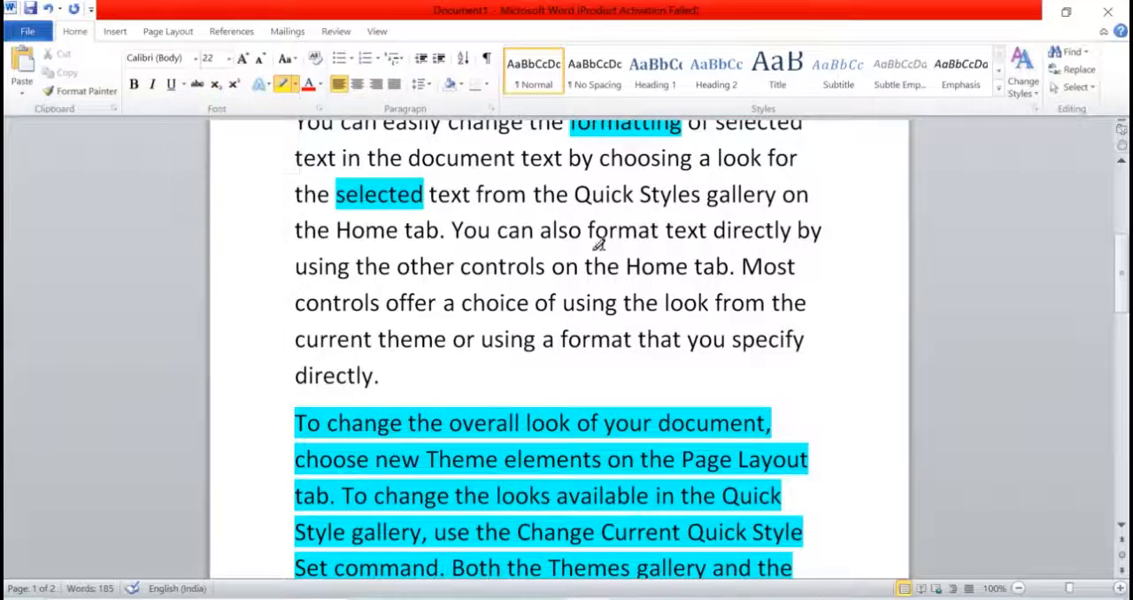
{"action": "left_click_drag", "start_coordinate": [575, 195], "coordinate": [634, 194]}
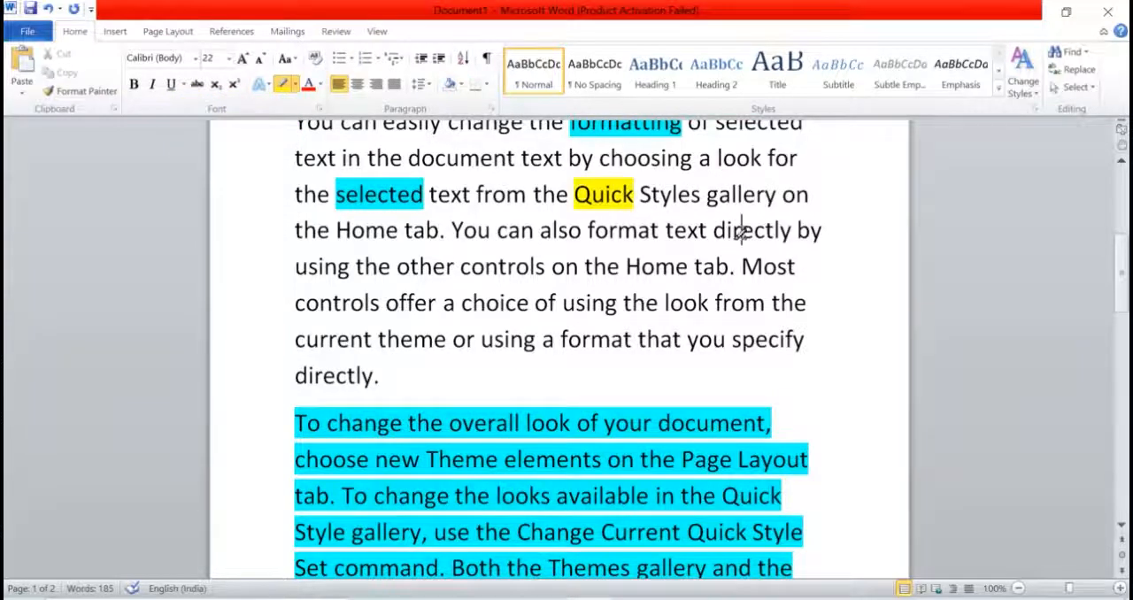
{"action": "left_click_drag", "start_coordinate": [713, 230], "coordinate": [792, 230]}
{"action": "left_click_drag", "start_coordinate": [460, 266], "coordinate": [545, 266]}
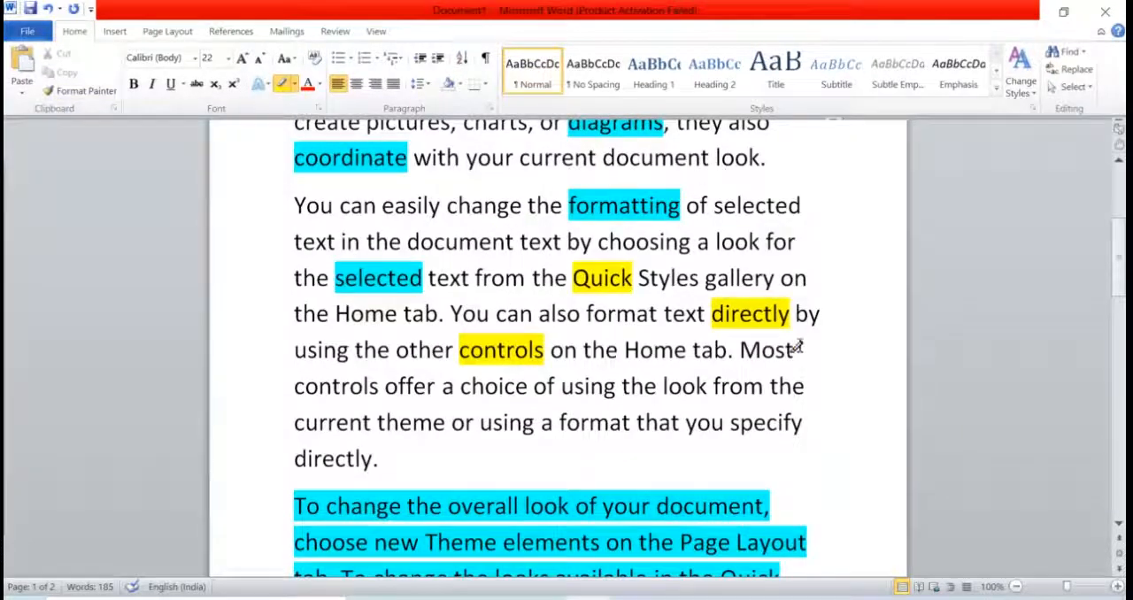
Step: Remove the highlight from the words "controls", "Quick", "directly" and "selected" in the "You can easily" paragraph
{"action": "left_click", "coordinate": [513, 354]}
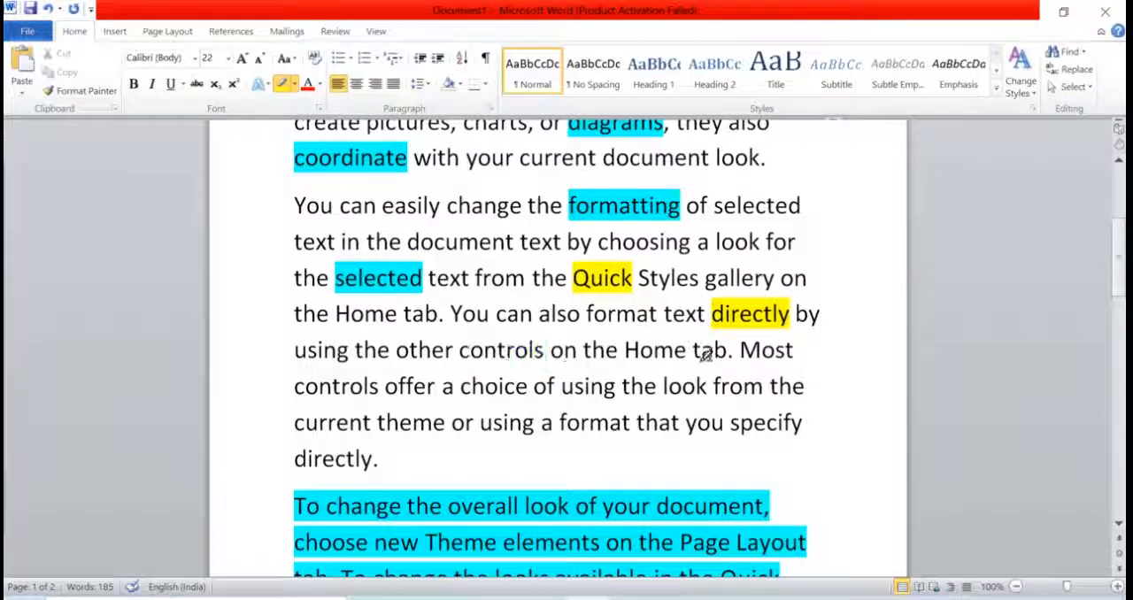
{"action": "left_click", "coordinate": [624, 276]}
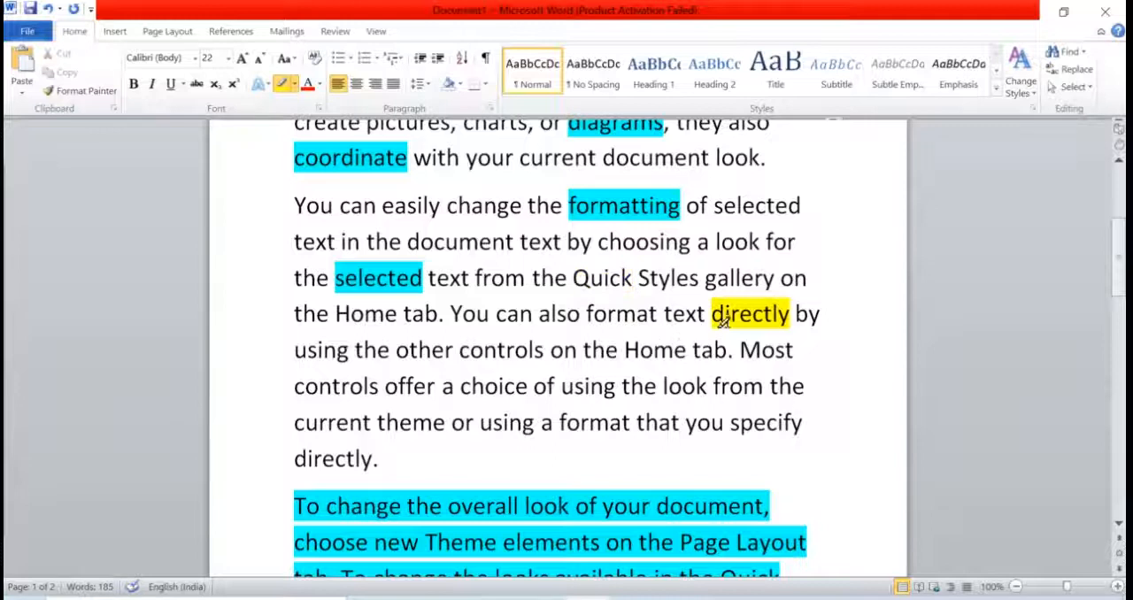
{"action": "left_click", "coordinate": [749, 313]}
{"action": "left_click", "coordinate": [389, 281]}
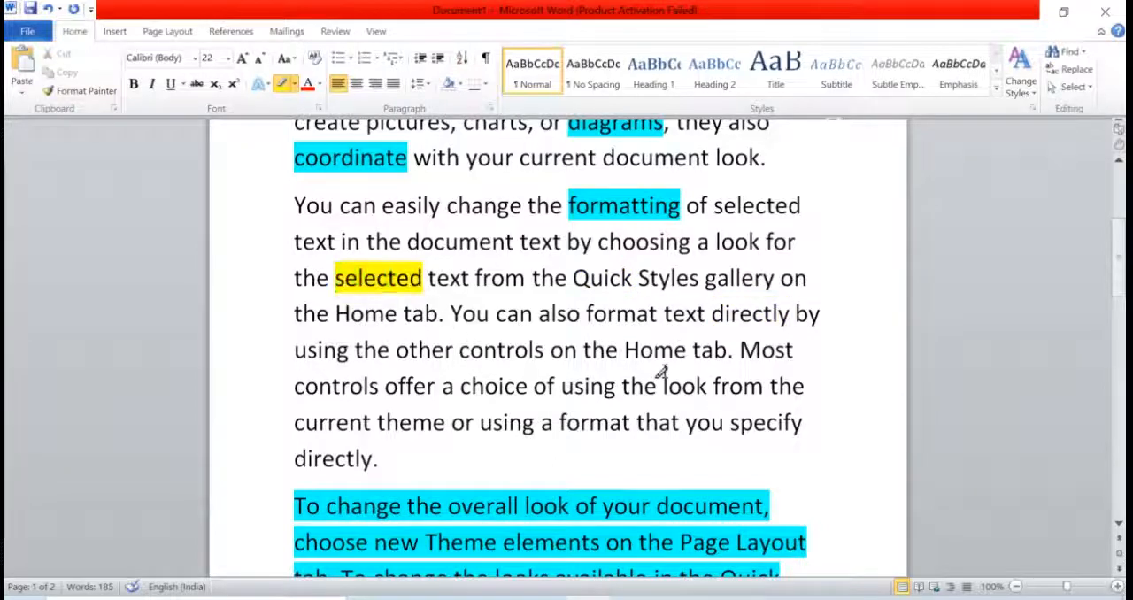
{"action": "left_click", "coordinate": [376, 279]}
Step: Highlight the word "change" in yellow in the "You can easily" paragraph and remove that highlight again
{"action": "scroll", "coordinate": [715, 390], "scroll_direction": "up", "scroll_amount": 1}
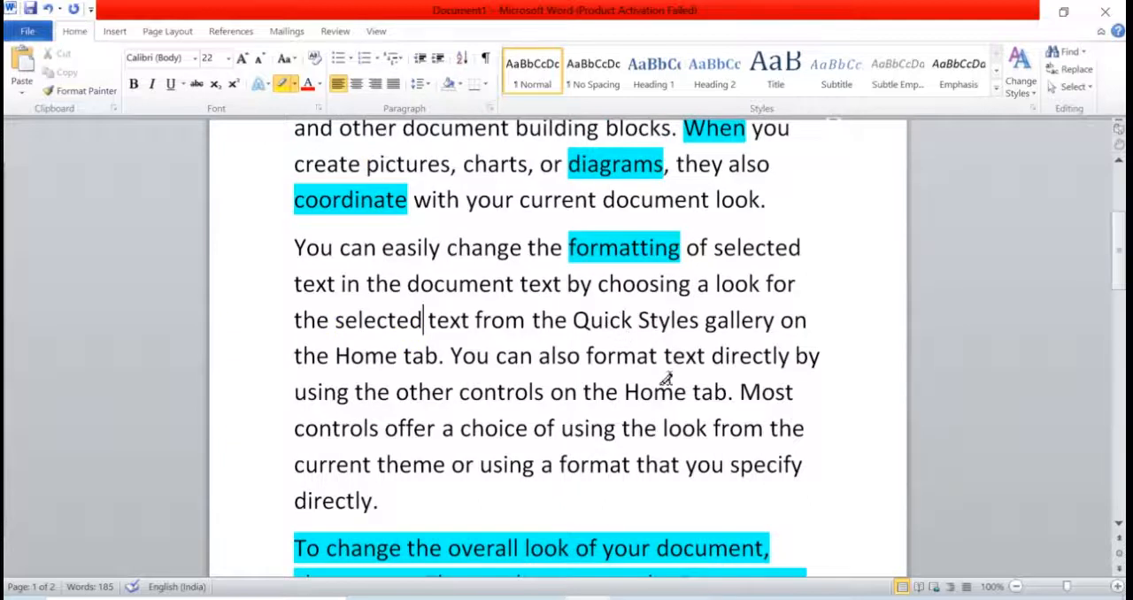
{"action": "scroll", "coordinate": [657, 380], "scroll_direction": "up", "scroll_amount": 1}
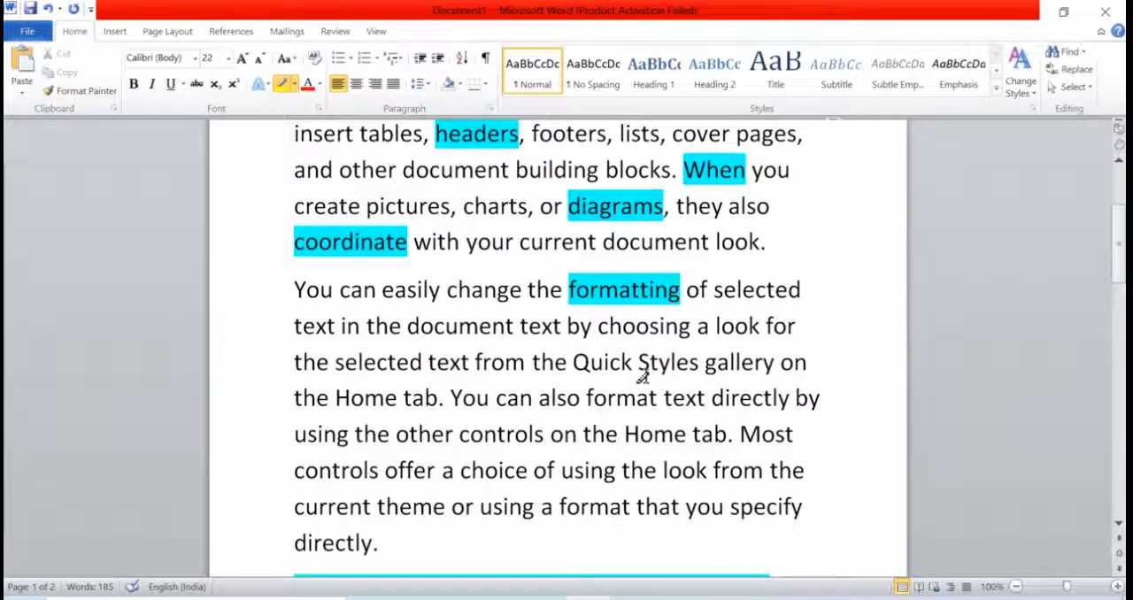
{"action": "left_click_drag", "start_coordinate": [469, 290], "coordinate": [524, 290]}
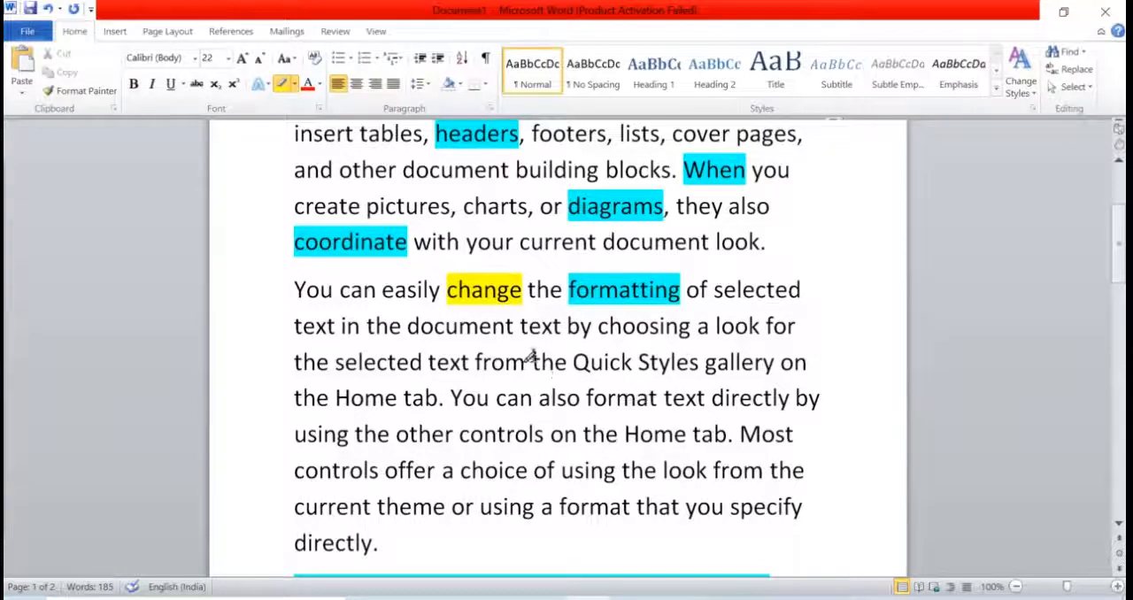
{"action": "double_click", "coordinate": [478, 292]}
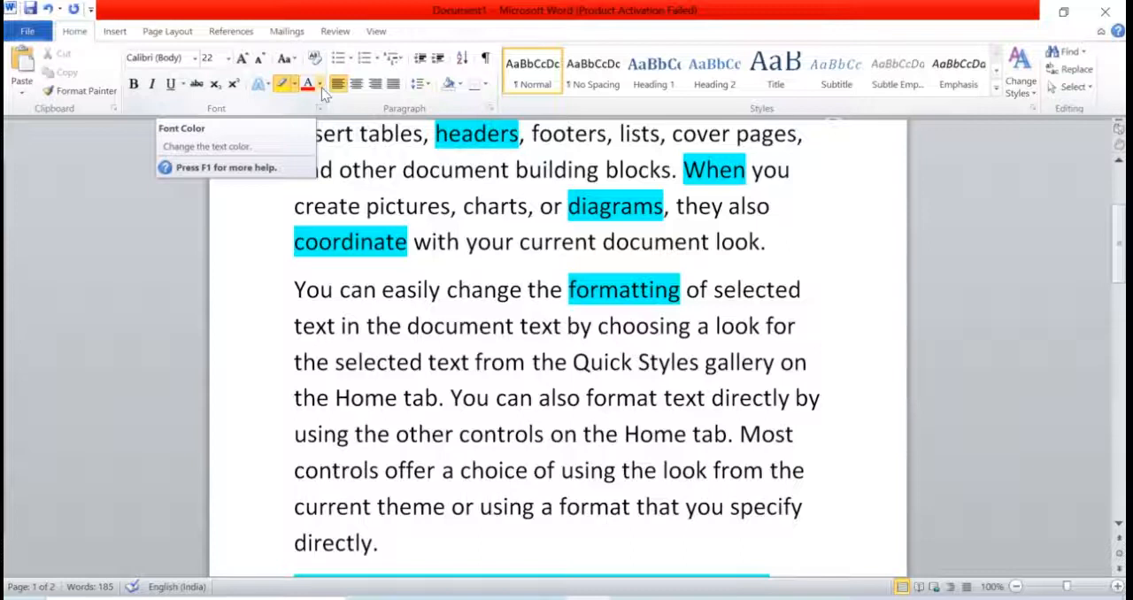
Step: Look at the available font colors without applying any and leave highlighting mode
{"action": "scroll", "coordinate": [469, 337], "scroll_direction": "down", "scroll_amount": 2}
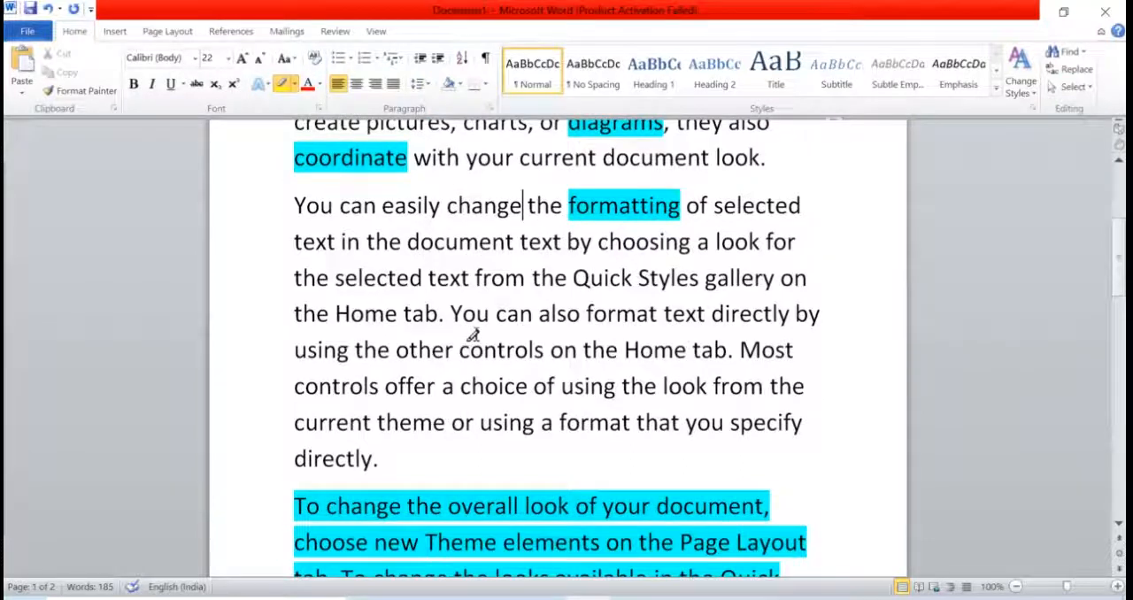
{"action": "left_click", "coordinate": [318, 85]}
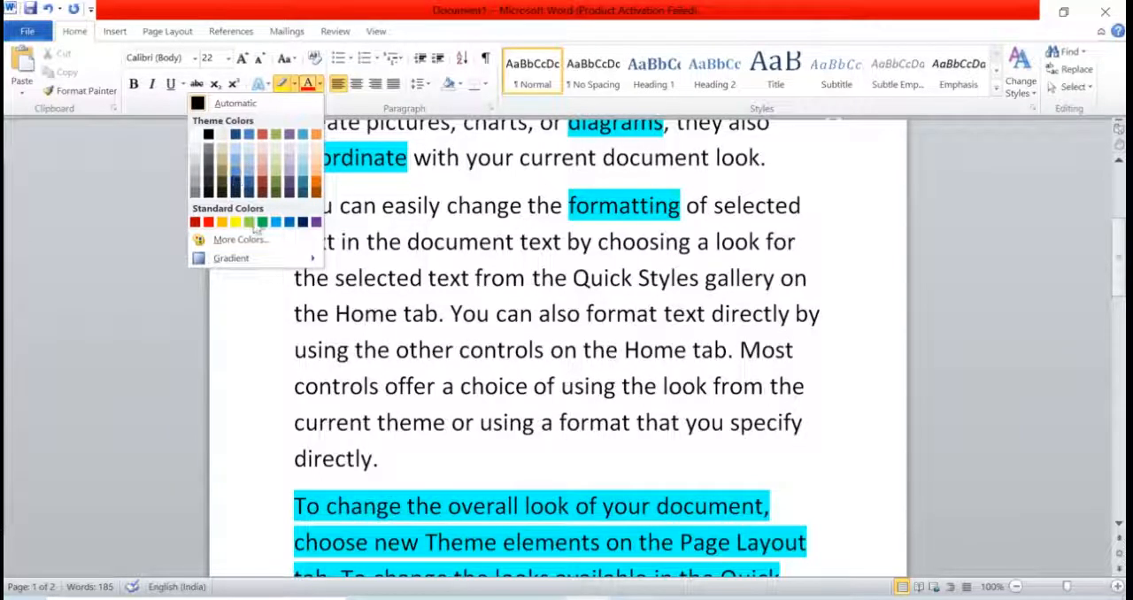
{"action": "left_click", "coordinate": [457, 296]}
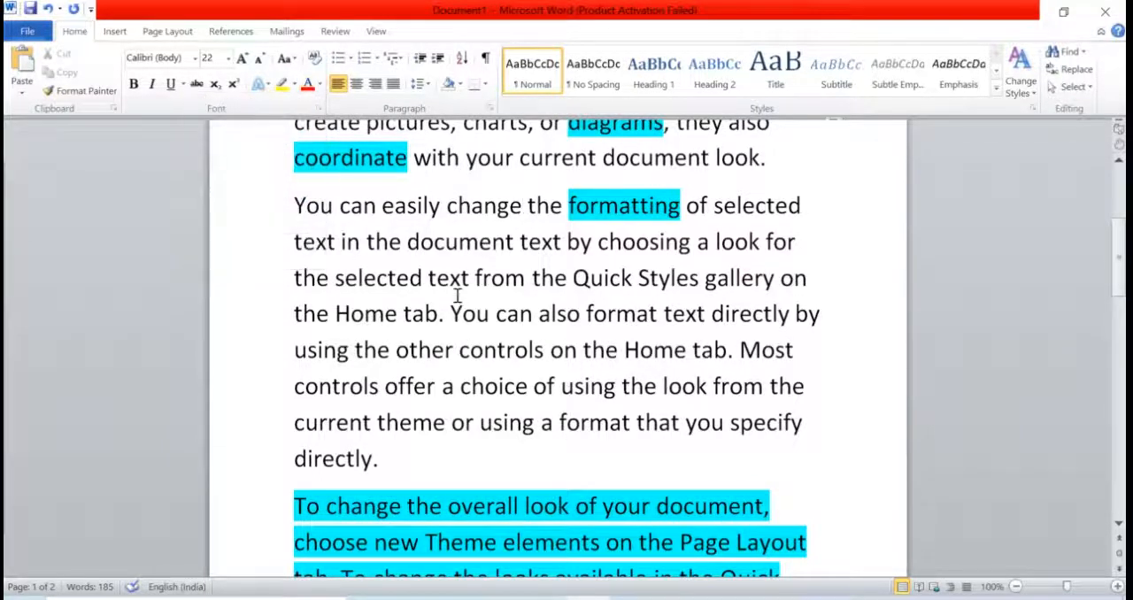
Step: Set the font color of the line "the Home tab. You can also format text directly by" to standard red and deselect it
{"action": "scroll", "coordinate": [458, 292], "scroll_direction": "down", "scroll_amount": 1}
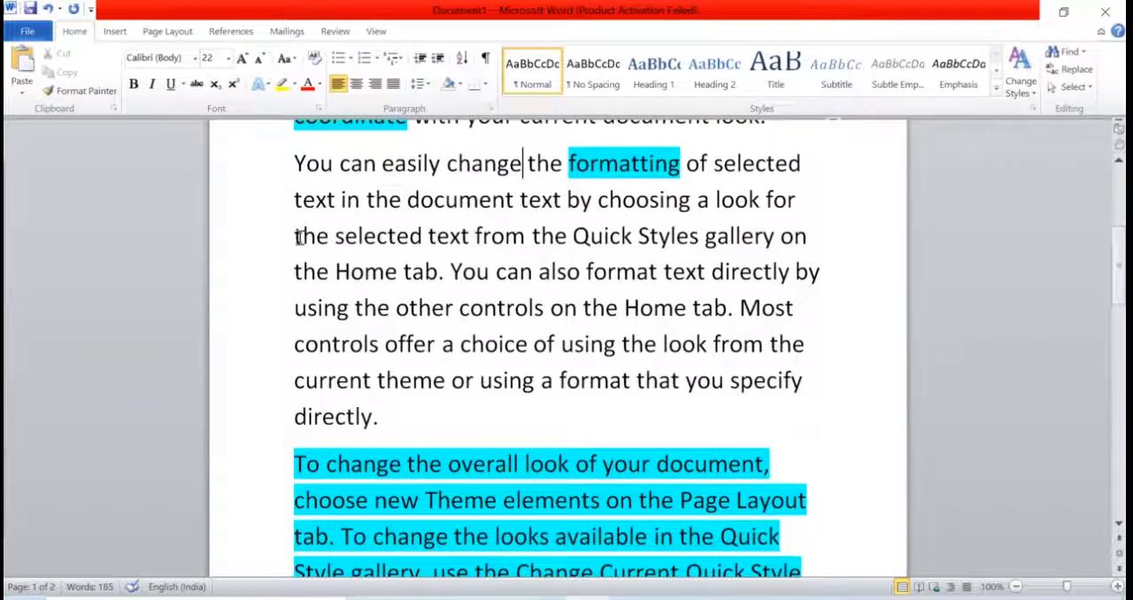
{"action": "left_click_drag", "start_coordinate": [295, 235], "coordinate": [801, 240]}
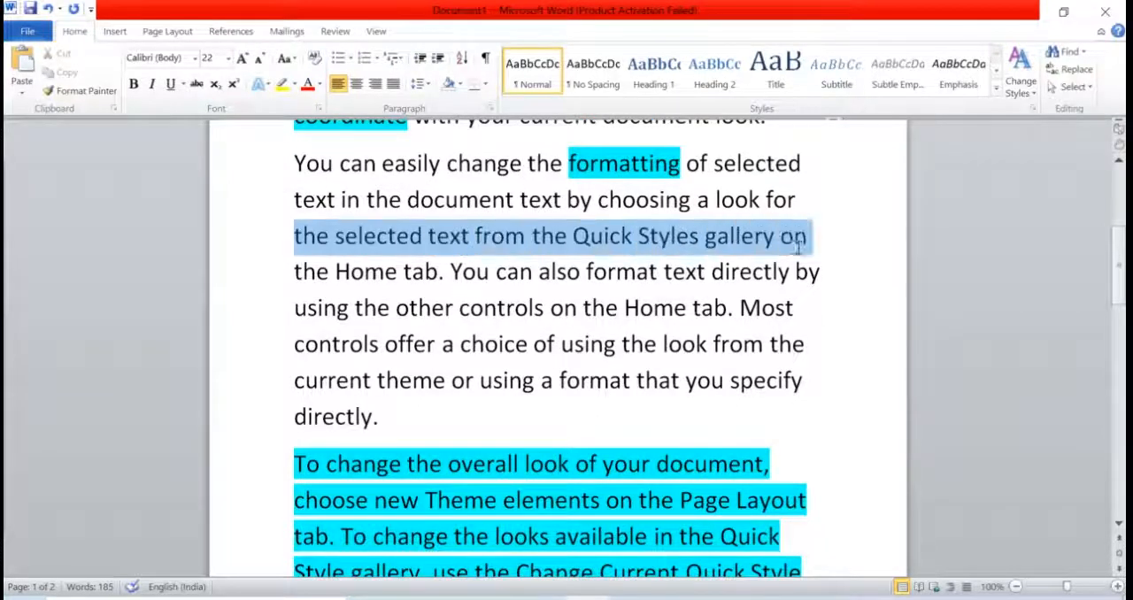
{"action": "left_click", "coordinate": [794, 241]}
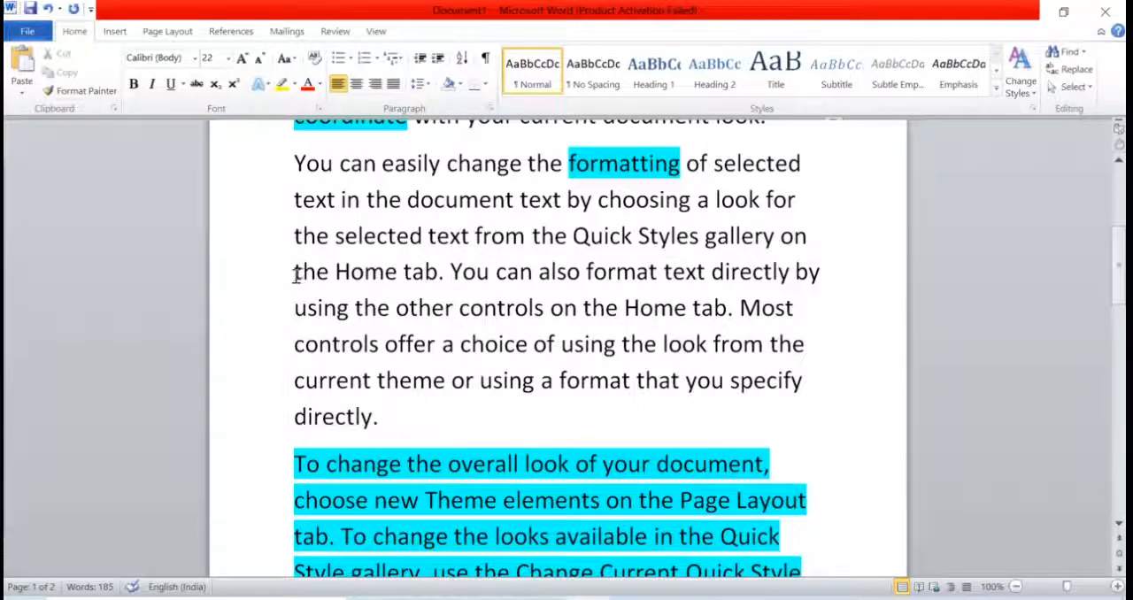
{"action": "left_click_drag", "start_coordinate": [294, 272], "coordinate": [820, 278]}
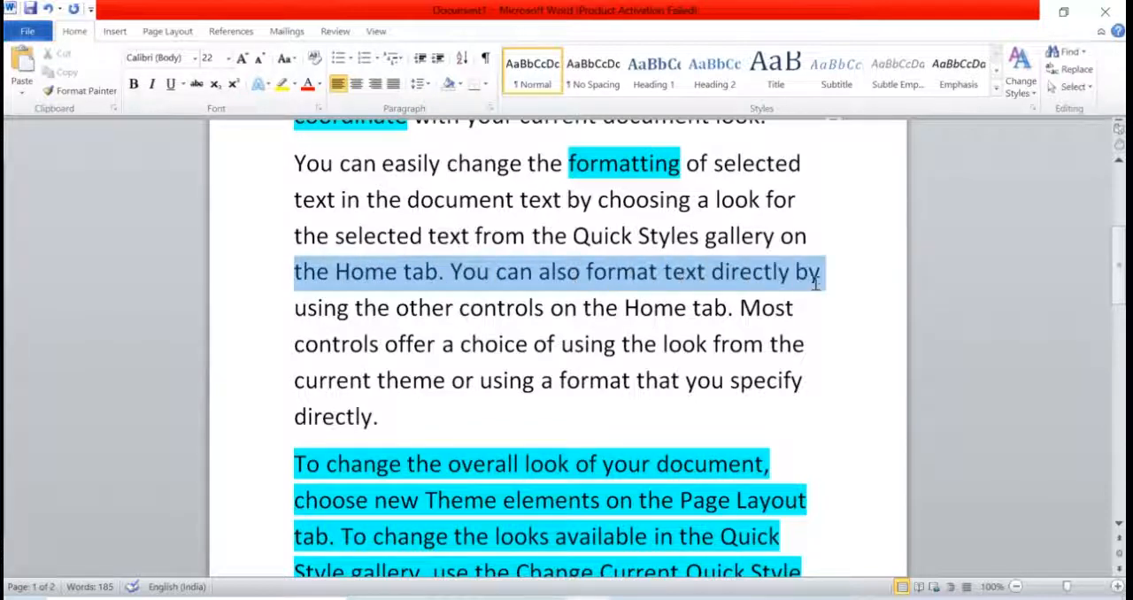
{"action": "left_click", "coordinate": [320, 86]}
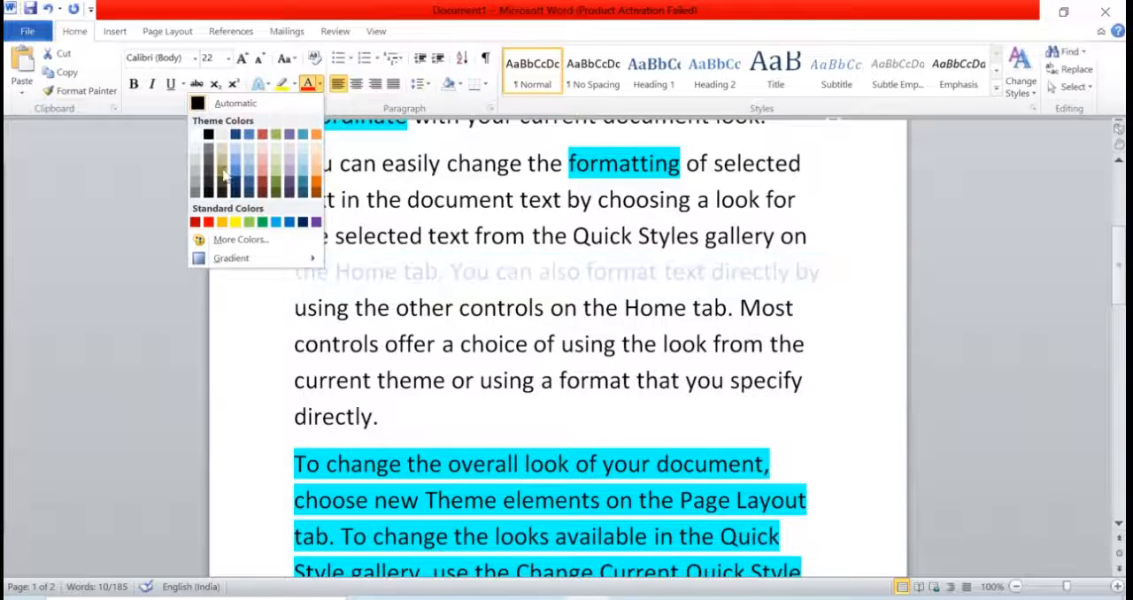
{"action": "left_click", "coordinate": [208, 222]}
{"action": "left_click", "coordinate": [530, 342]}
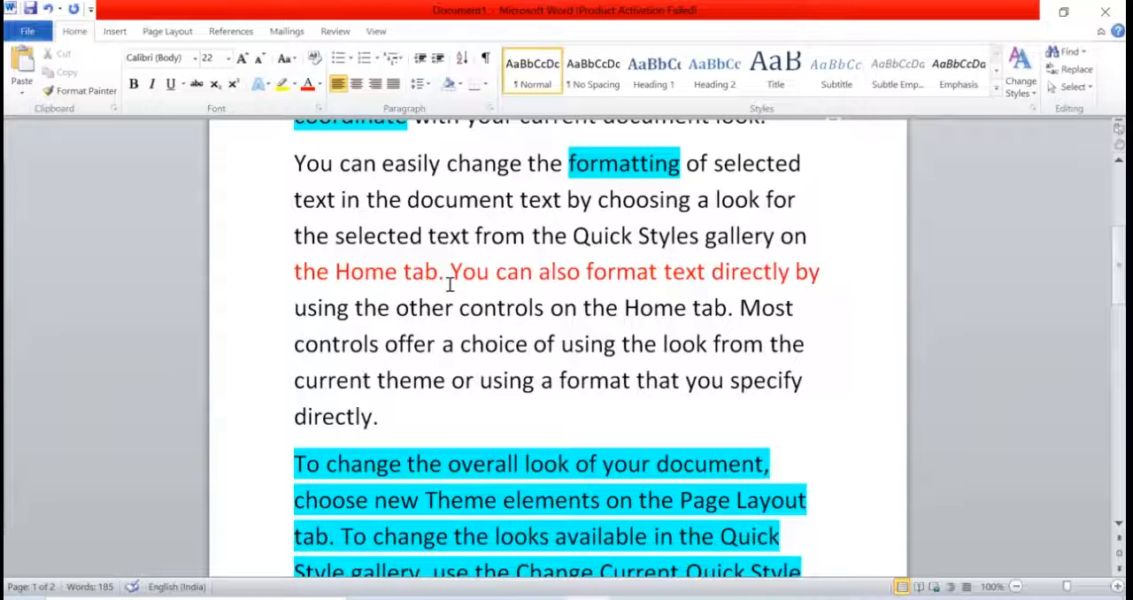
Step: Set the font color of the highlighted "To change the overall look of your document" paragraph to a dark orange theme color and deselect it
{"action": "scroll", "coordinate": [448, 284], "scroll_direction": "down", "scroll_amount": 4}
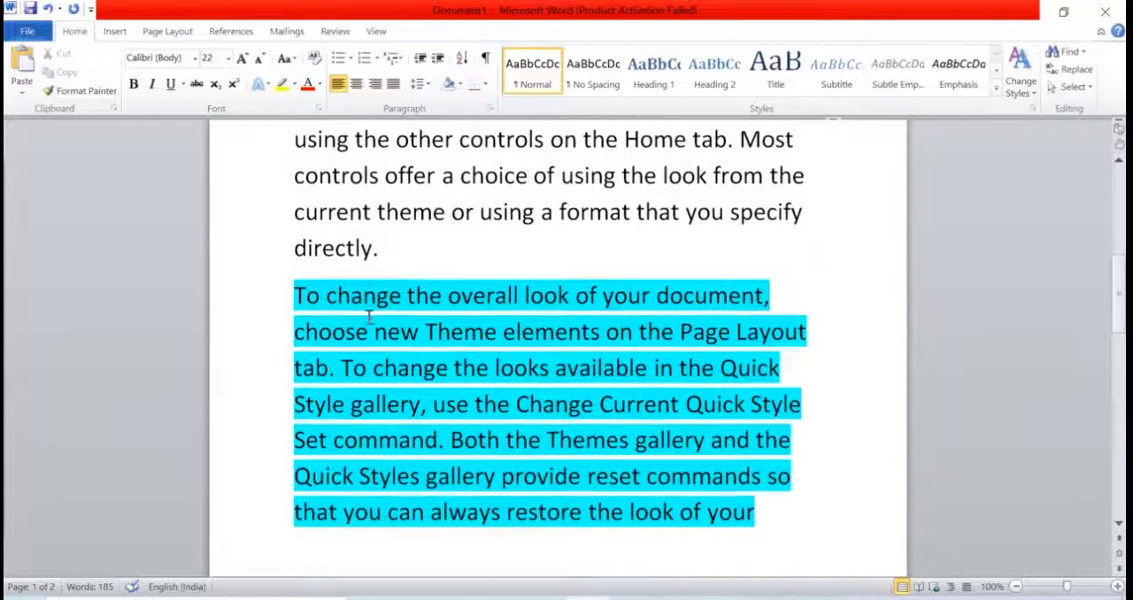
{"action": "left_click_drag", "start_coordinate": [292, 295], "coordinate": [750, 512]}
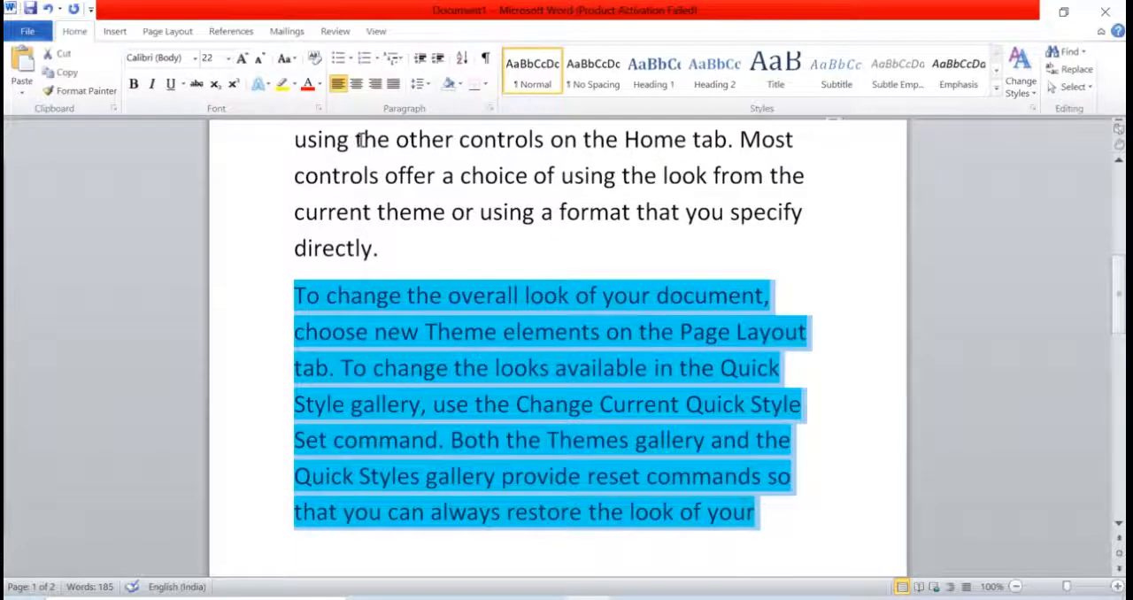
{"action": "left_click", "coordinate": [322, 86]}
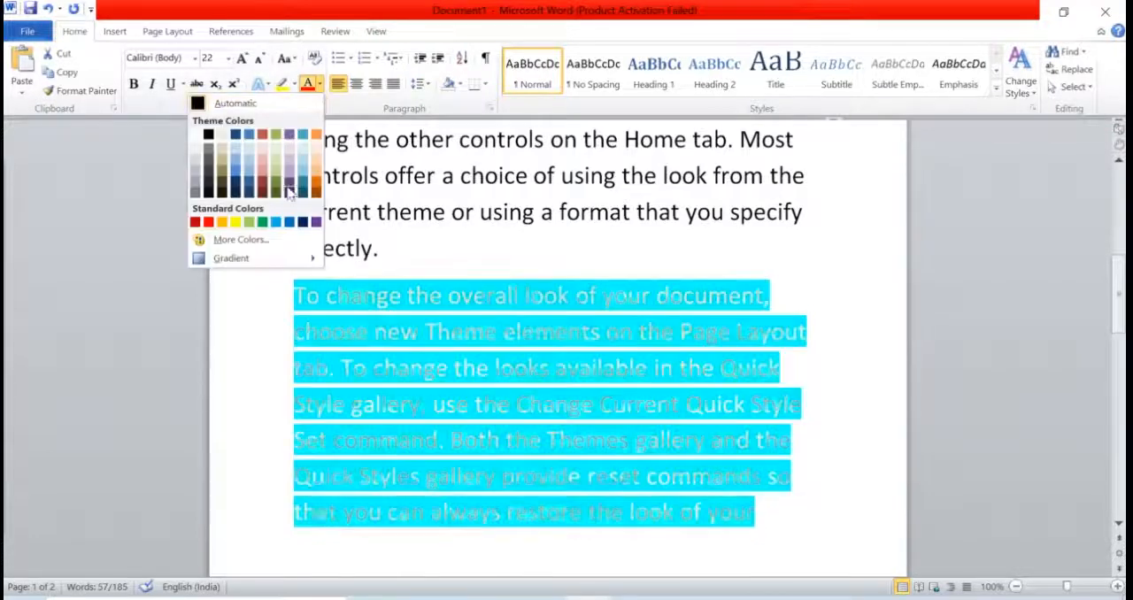
{"action": "left_click", "coordinate": [315, 183]}
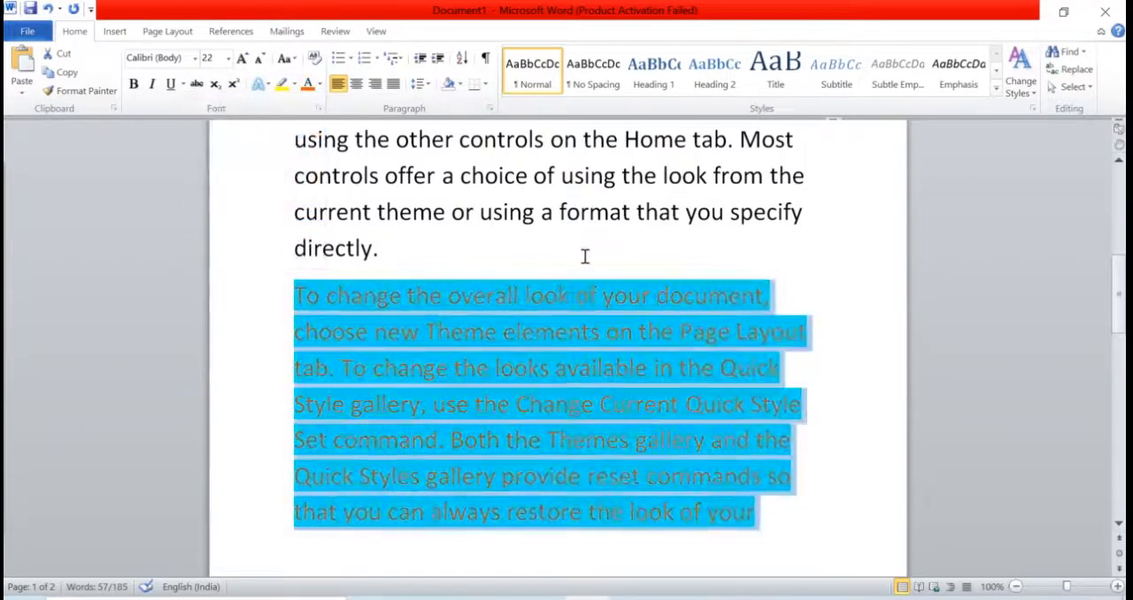
{"action": "left_click", "coordinate": [584, 256]}
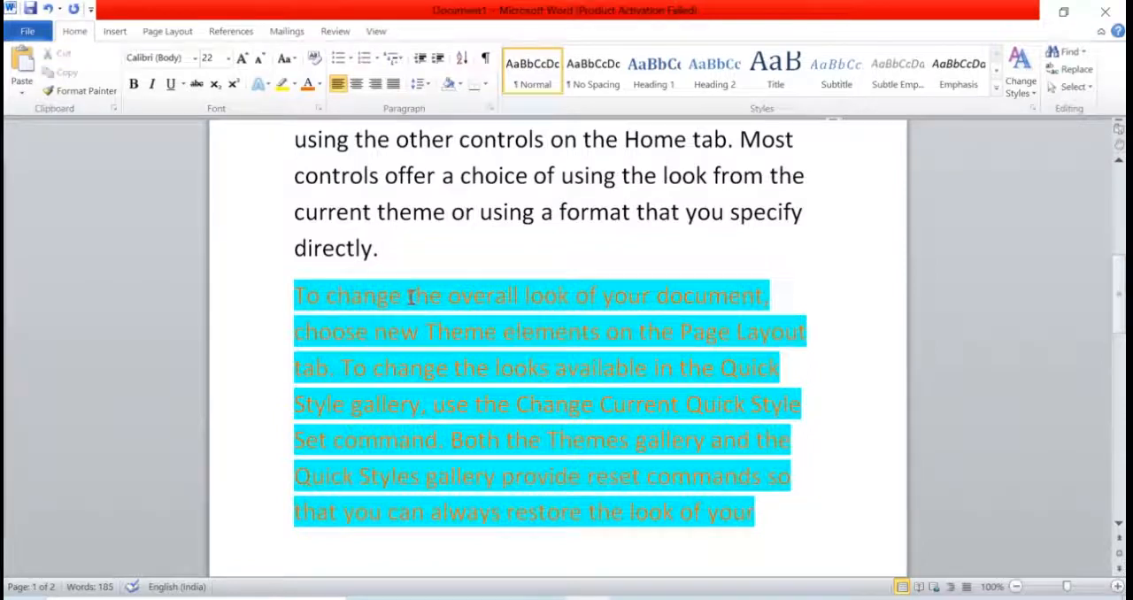
Step: Set the font color of the text from "using the other controls" to "directly." to a dark blue theme color and deselect it
{"action": "scroll", "coordinate": [438, 306], "scroll_direction": "up", "scroll_amount": 2}
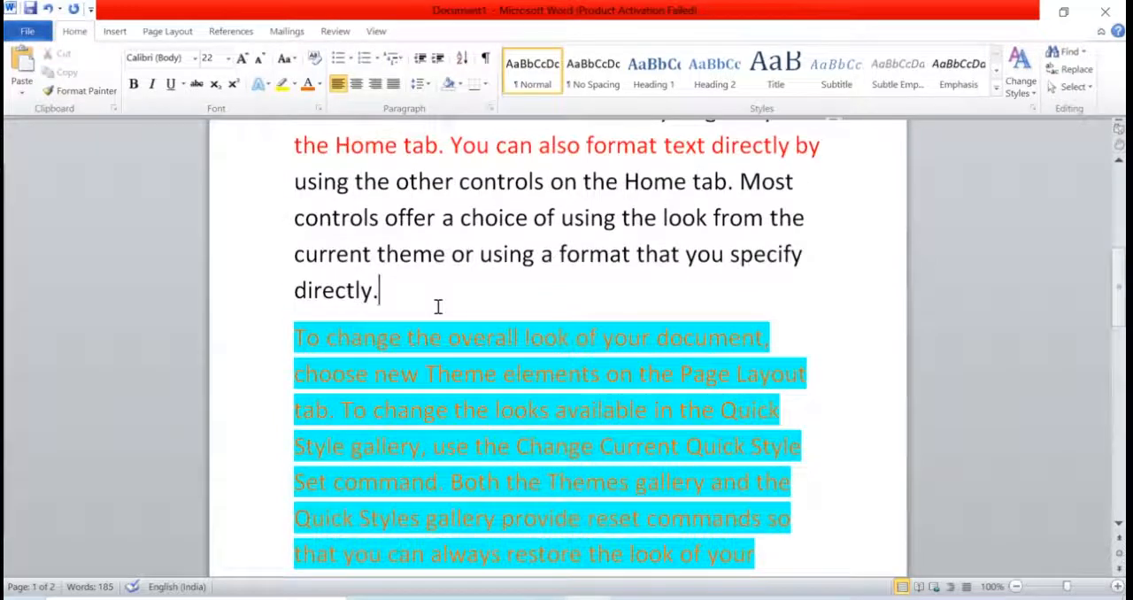
{"action": "left_click_drag", "start_coordinate": [287, 223], "coordinate": [379, 332]}
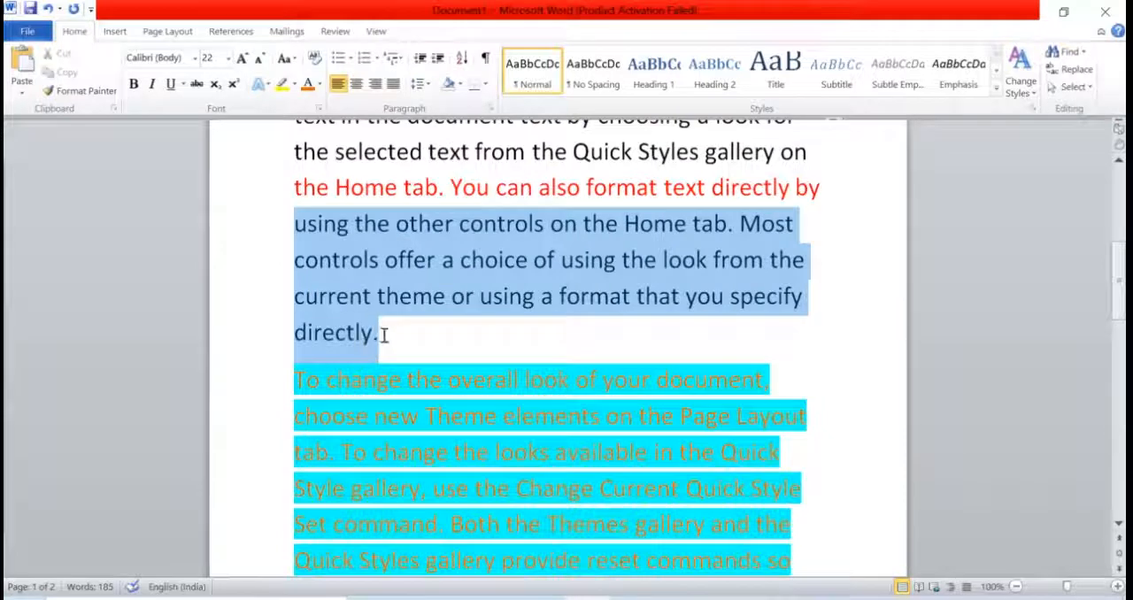
{"action": "left_click", "coordinate": [321, 85]}
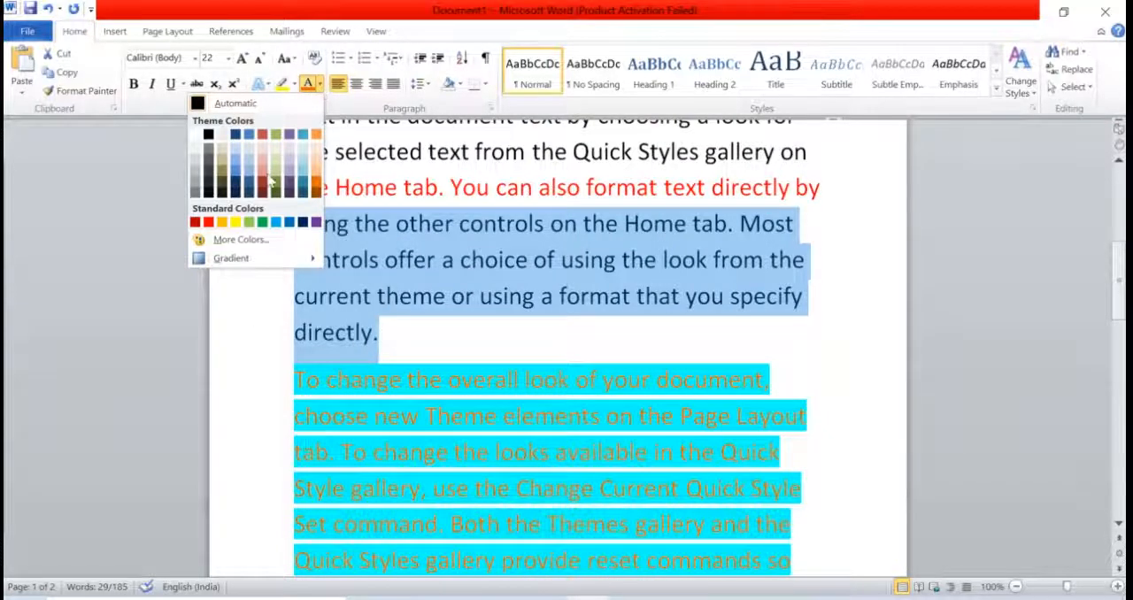
{"action": "left_click", "coordinate": [237, 194]}
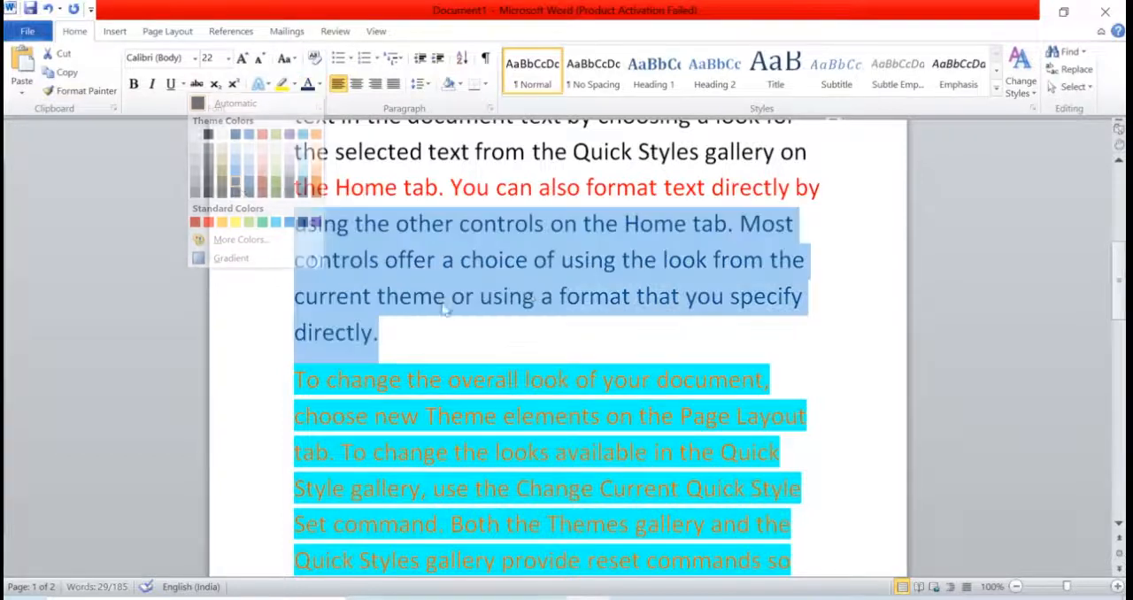
{"action": "left_click", "coordinate": [522, 295]}
{"action": "scroll", "coordinate": [614, 343], "scroll_direction": "up", "scroll_amount": 1}
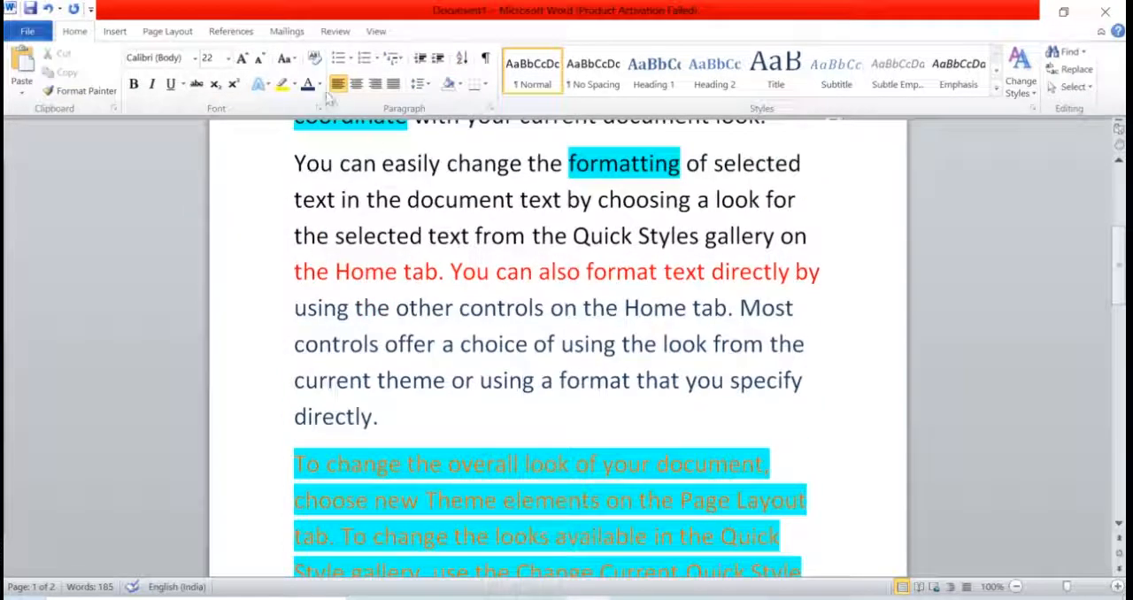
{"action": "scroll", "coordinate": [448, 217], "scroll_direction": "up", "scroll_amount": 2}
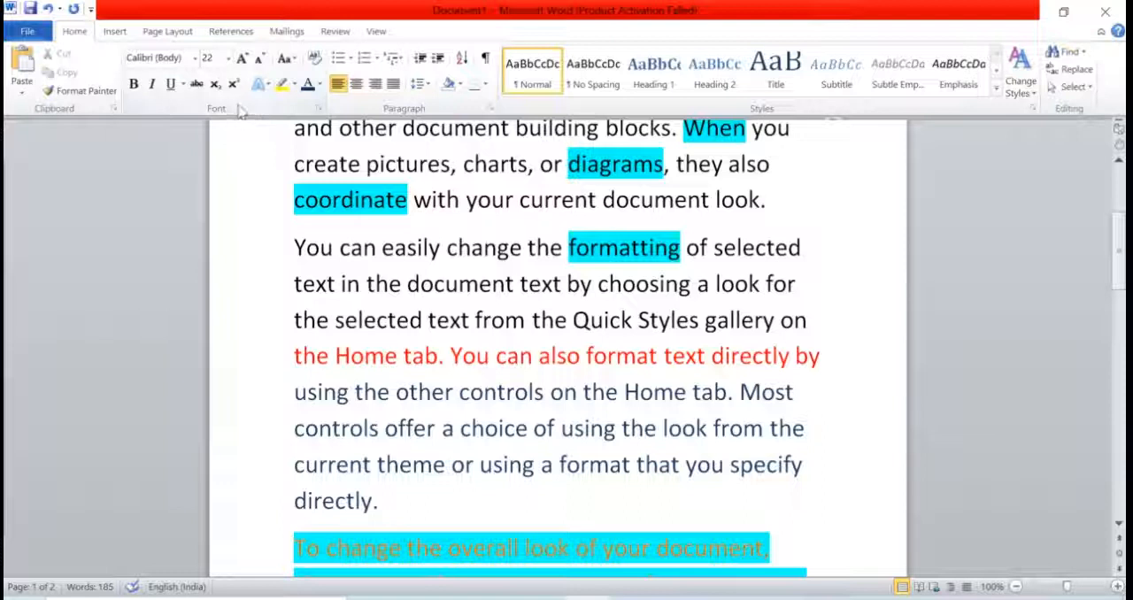
{"action": "scroll", "coordinate": [412, 275], "scroll_direction": "up", "scroll_amount": 1}
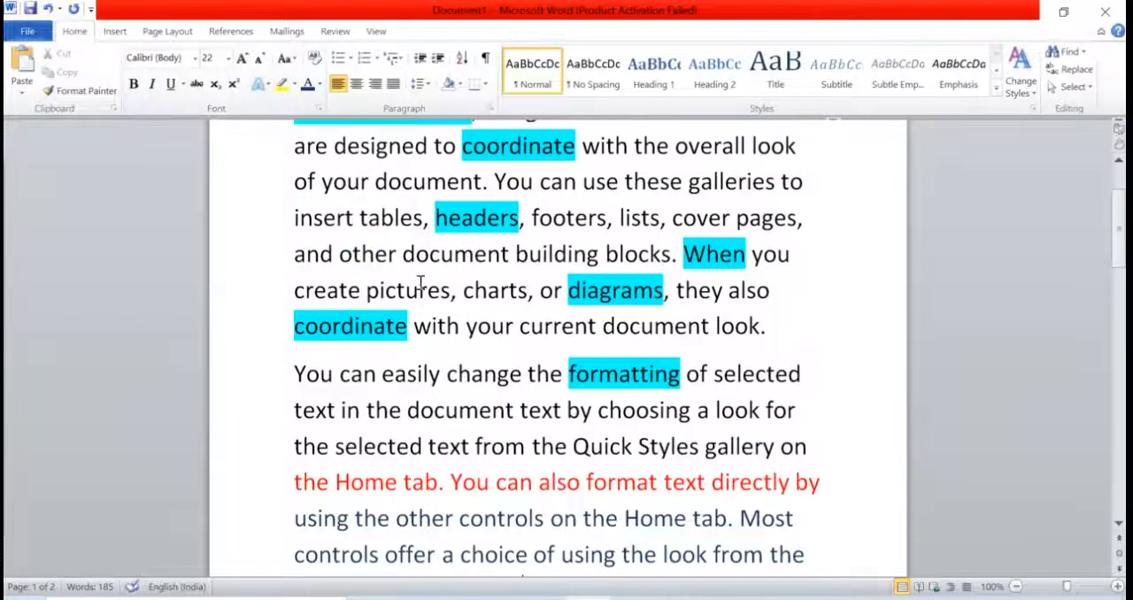
{"action": "scroll", "coordinate": [419, 282], "scroll_direction": "up", "scroll_amount": 1}
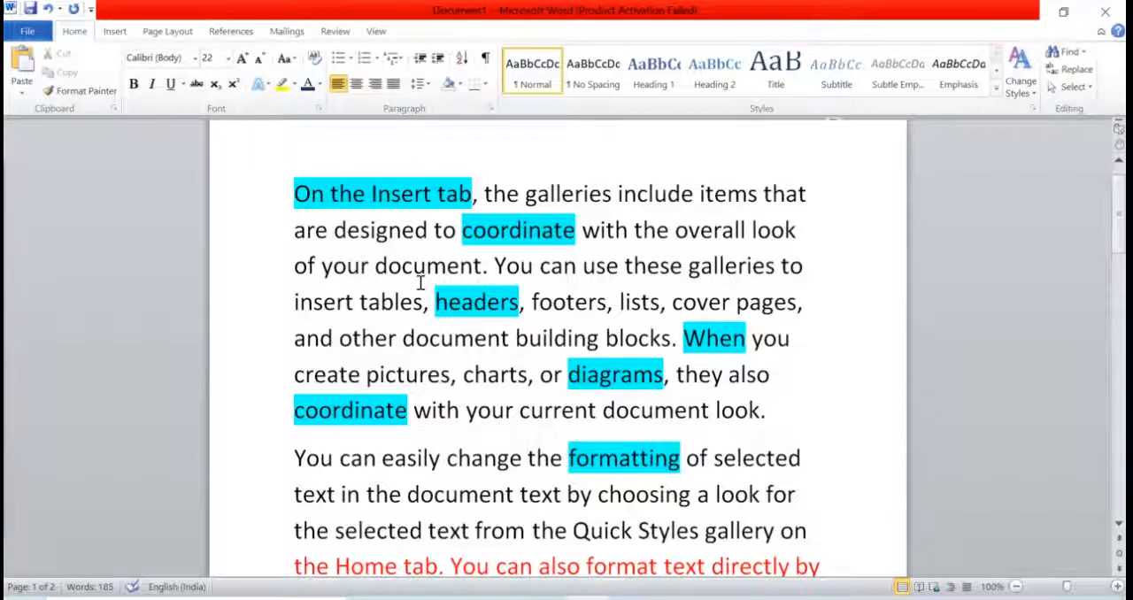
{"action": "scroll", "coordinate": [410, 202], "scroll_direction": "down", "scroll_amount": 4}
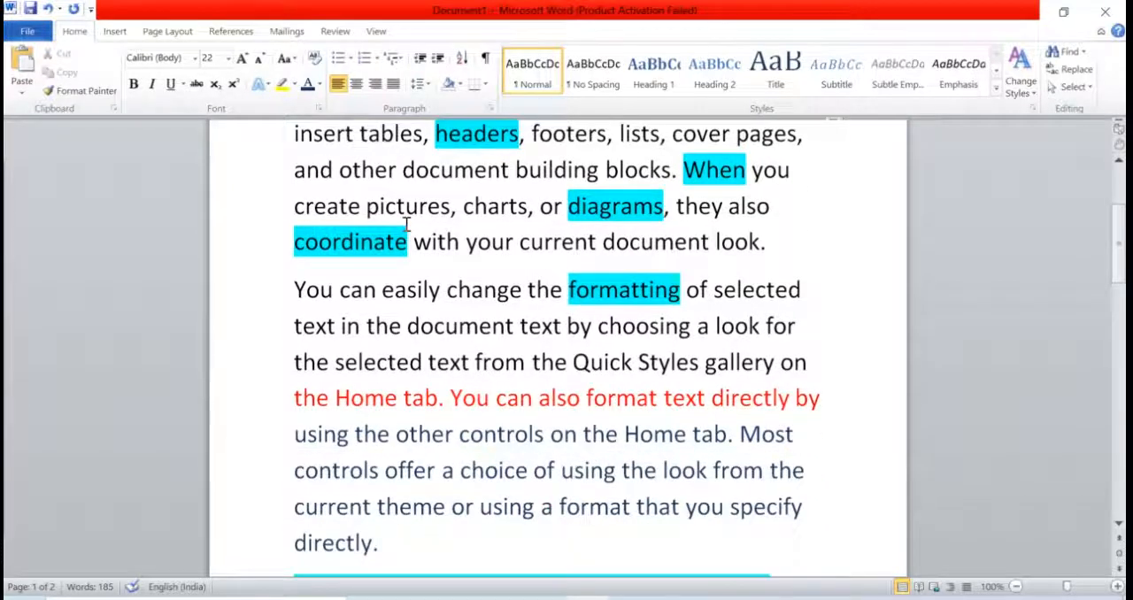
{"action": "scroll", "coordinate": [406, 225], "scroll_direction": "down", "scroll_amount": 2}
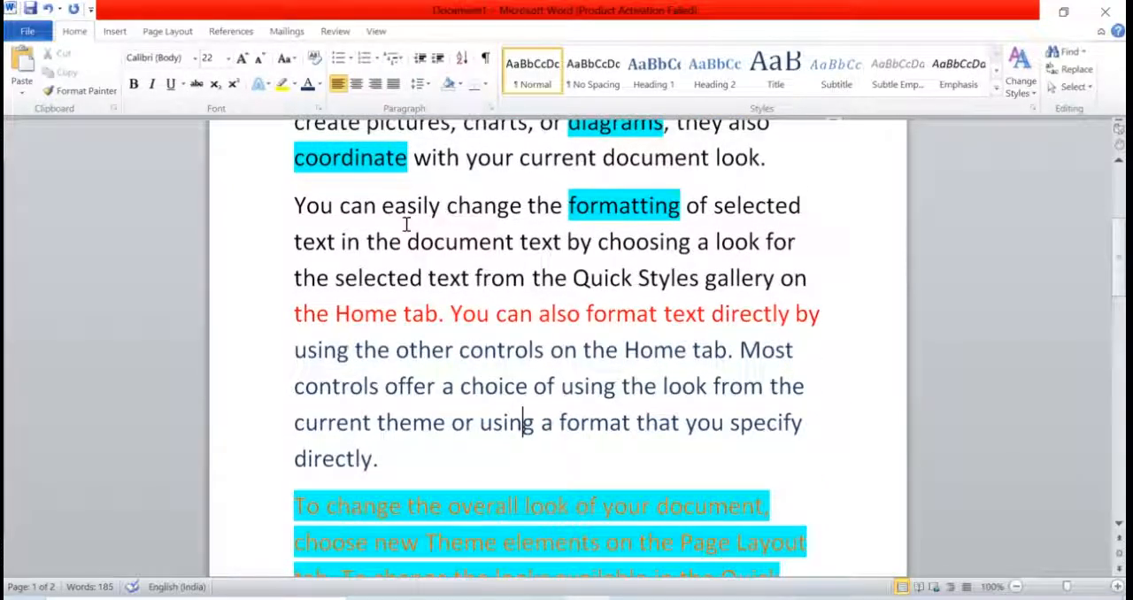